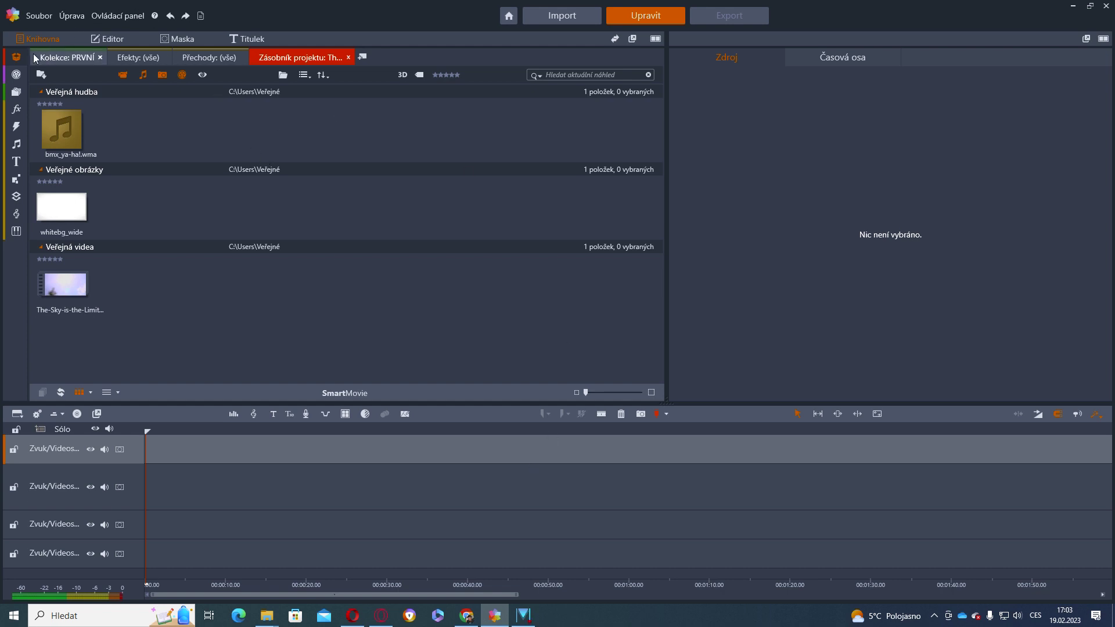
Open the Zásobník projektu flyout that lists the library's existing project bins
left_click(17, 58)
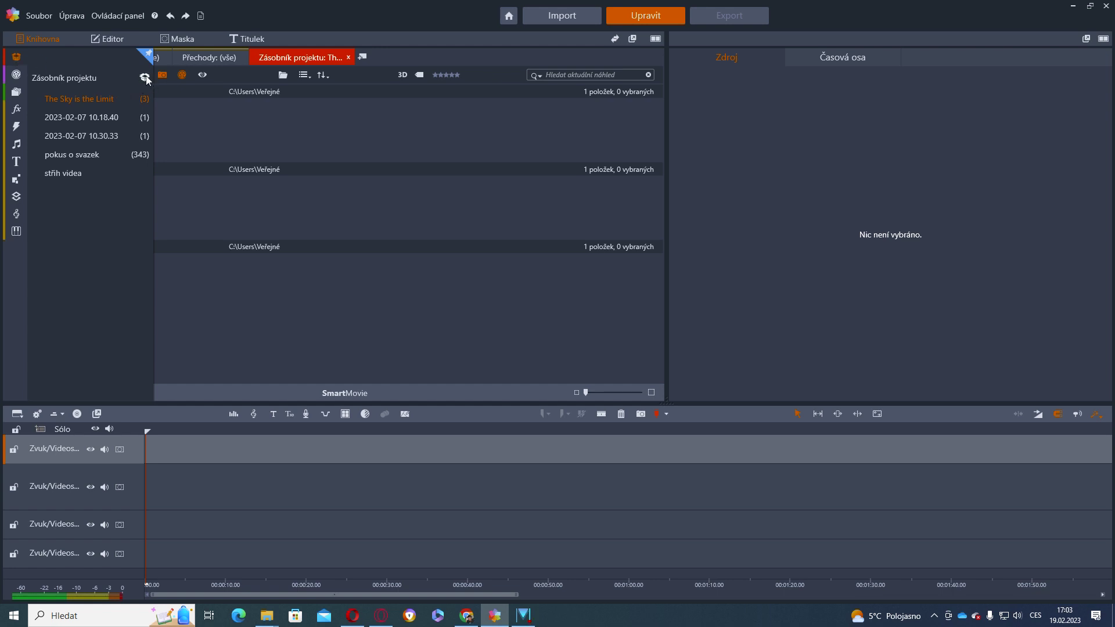
Create a new project bin named 'Adršpach'
left_click(144, 77)
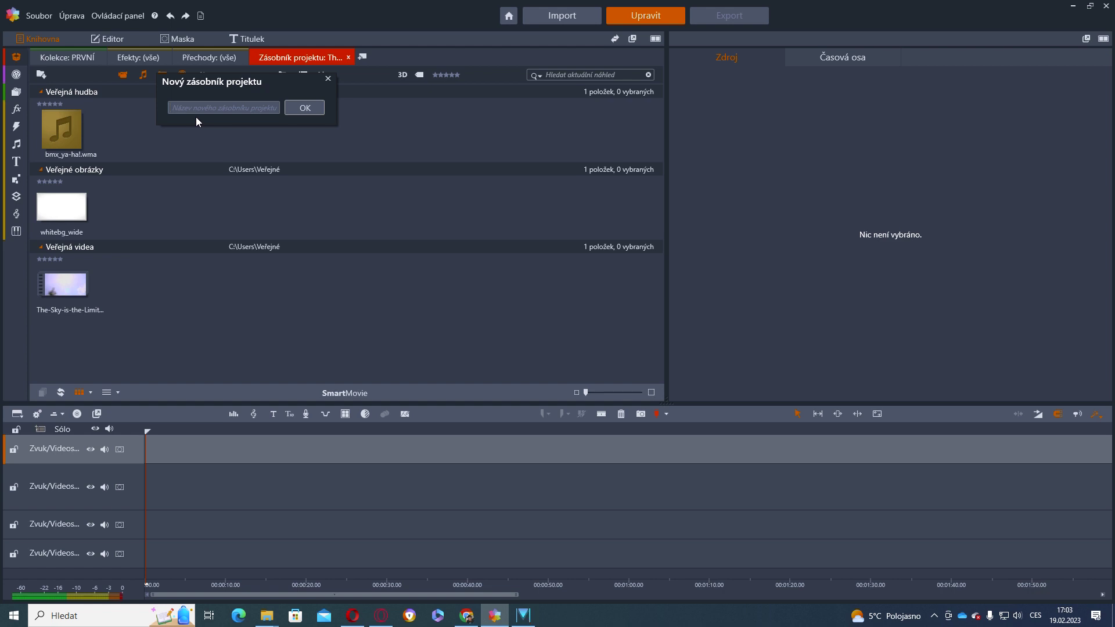
type("Adršpach")
left_click(313, 110)
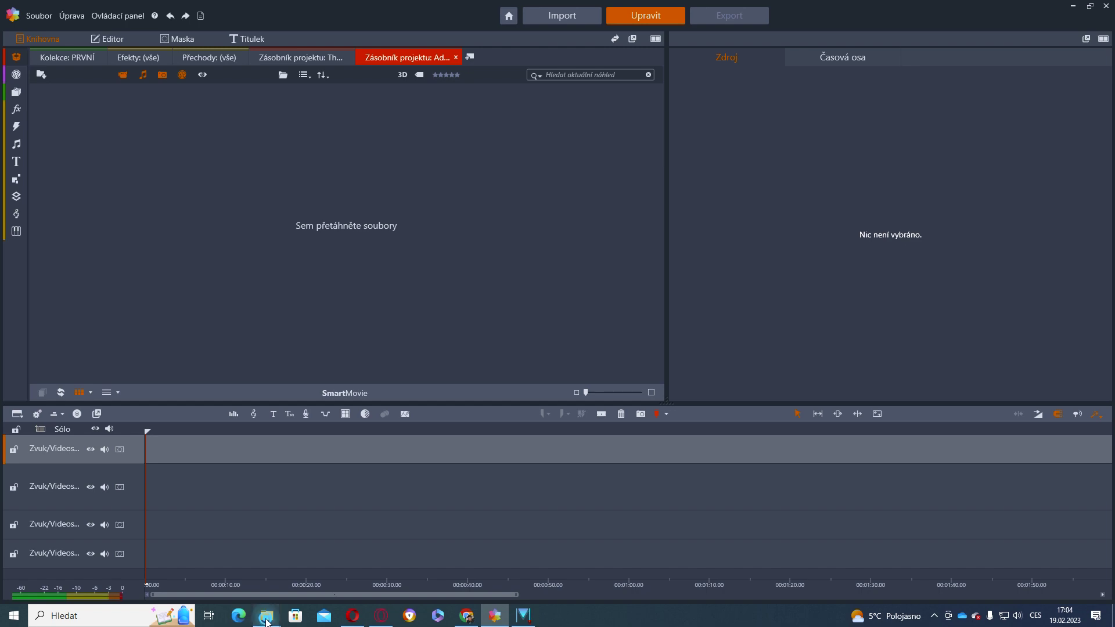
Minimize the already open fotky folder window
mouse_move(268, 620)
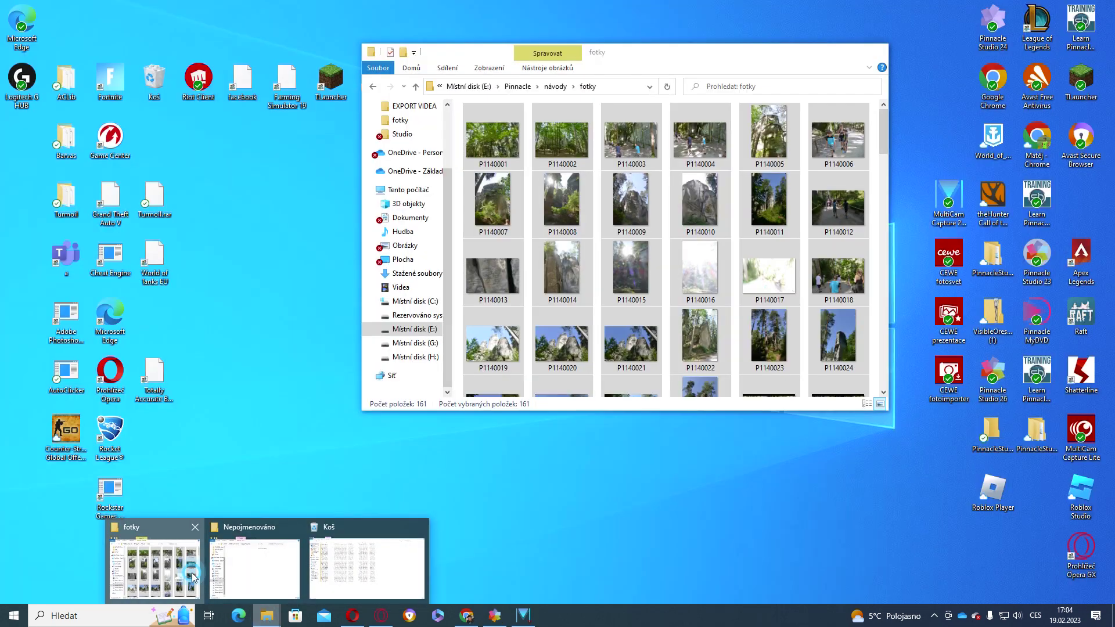
left_click(155, 566)
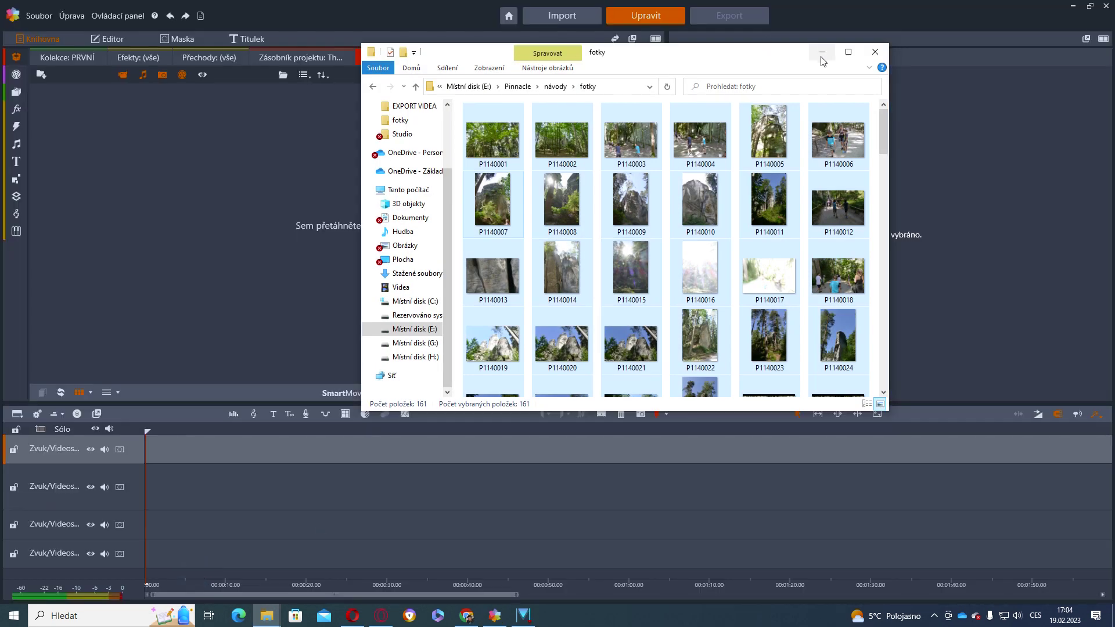
left_click(822, 51)
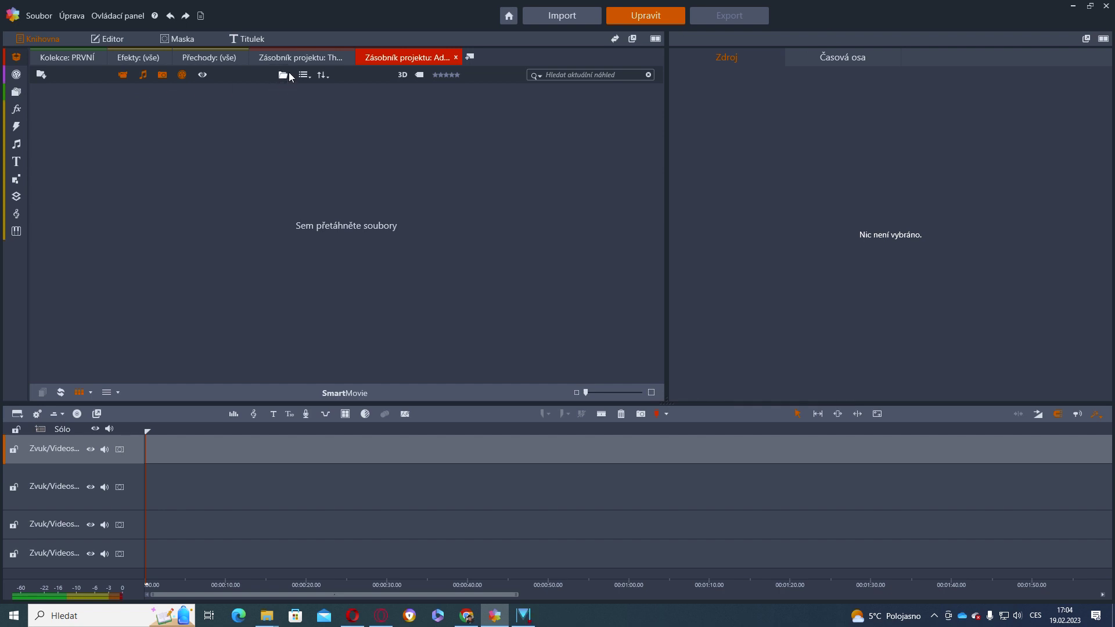
Browse to Místní disk (E:) > Pinnacle > návody > fotky in a file window
left_click(284, 76)
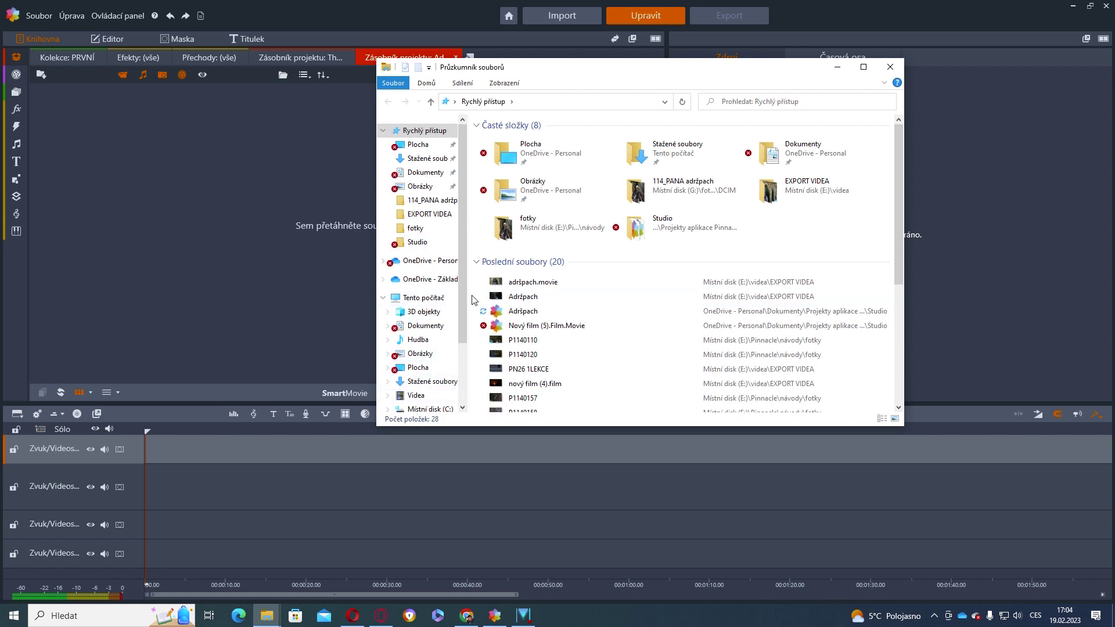
left_click_drag(465, 301, 475, 359)
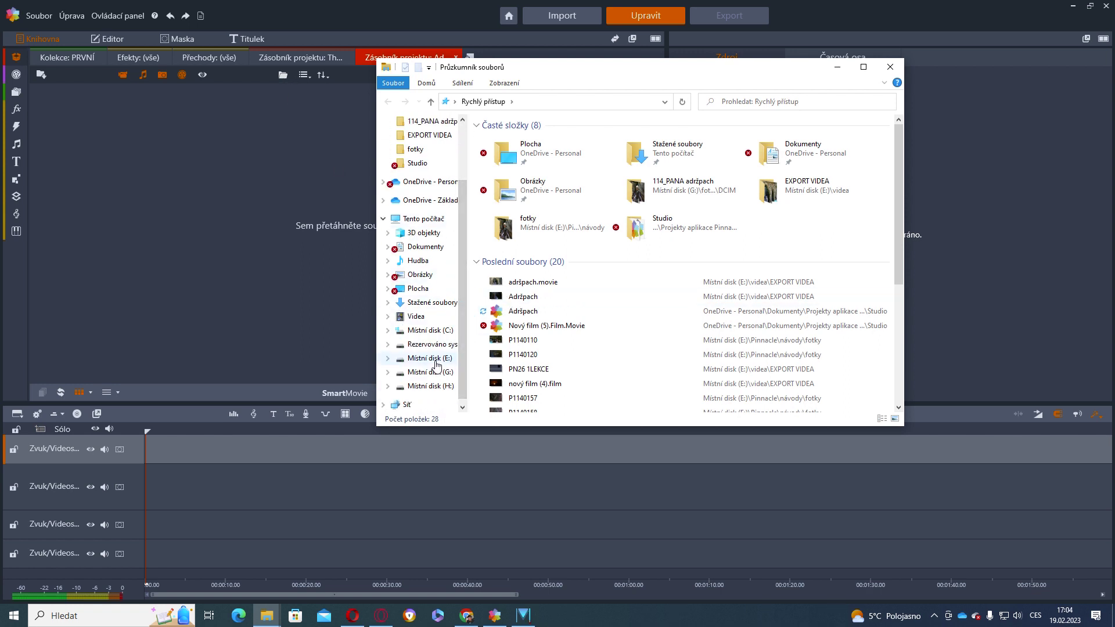
left_click(430, 358)
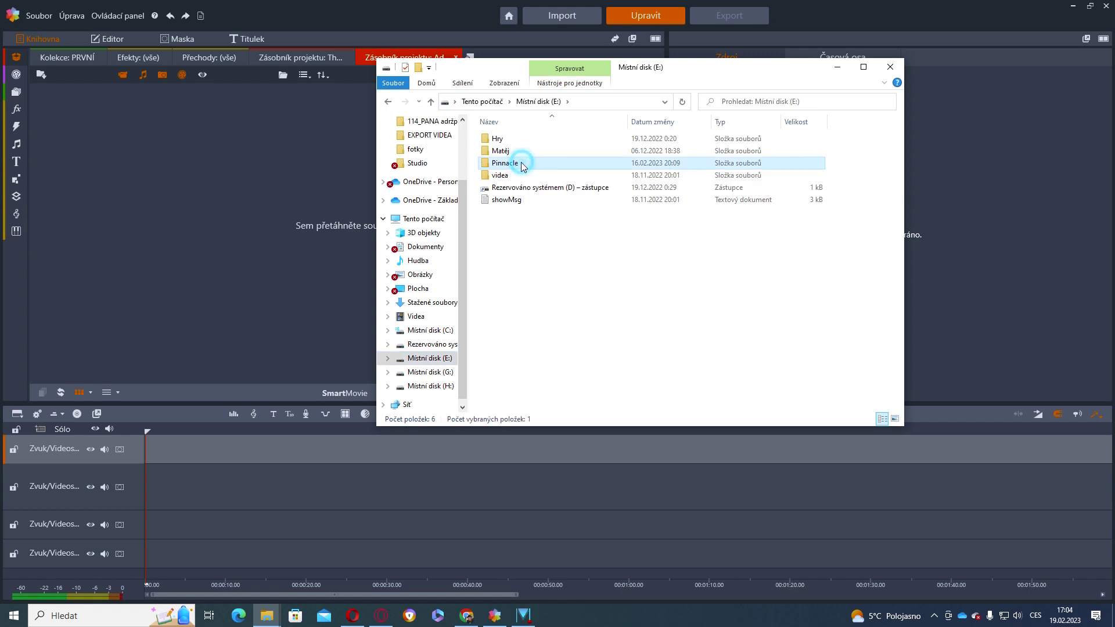
double_click(521, 163)
double_click(518, 139)
double_click(519, 141)
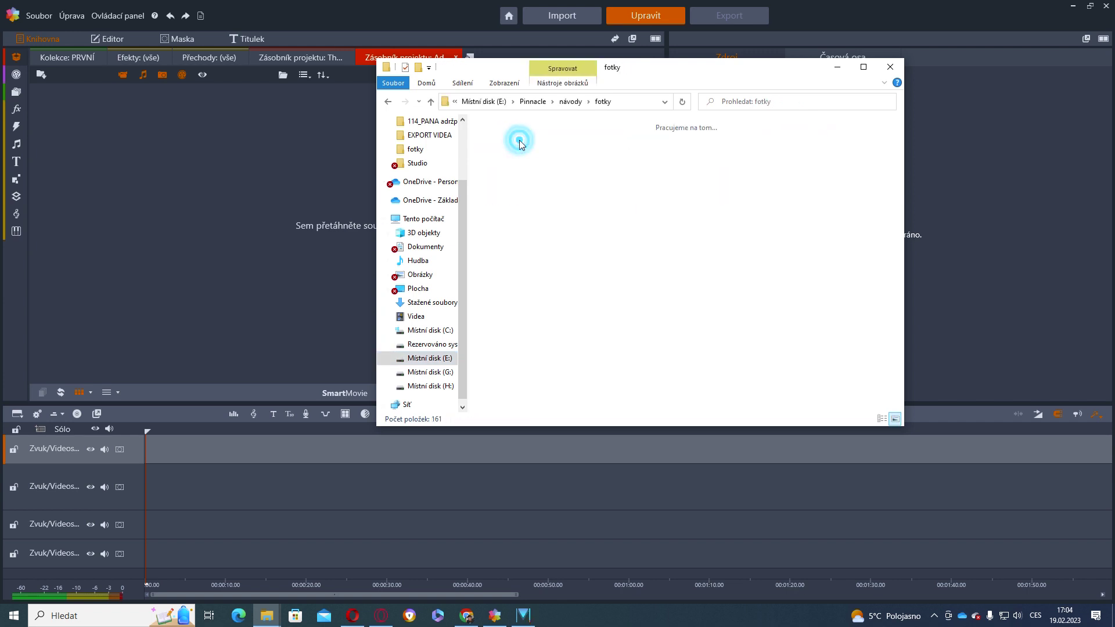
left_click_drag(762, 70, 871, 78)
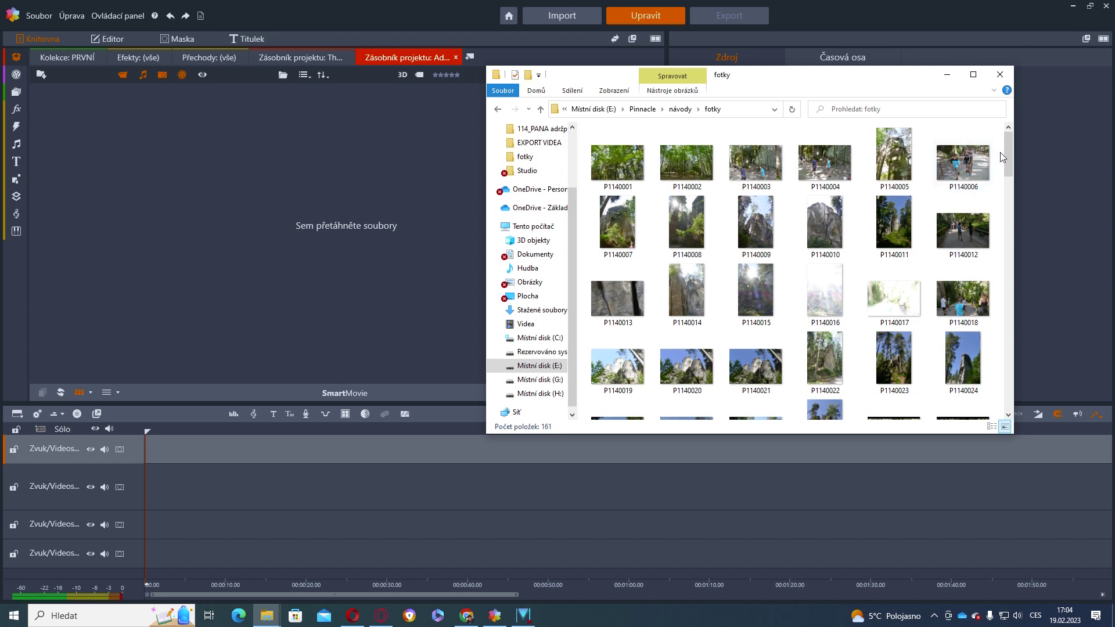
Select all 161 files in fotky and drag them into the Adršpach bin
left_click_drag(1000, 152, 994, 161)
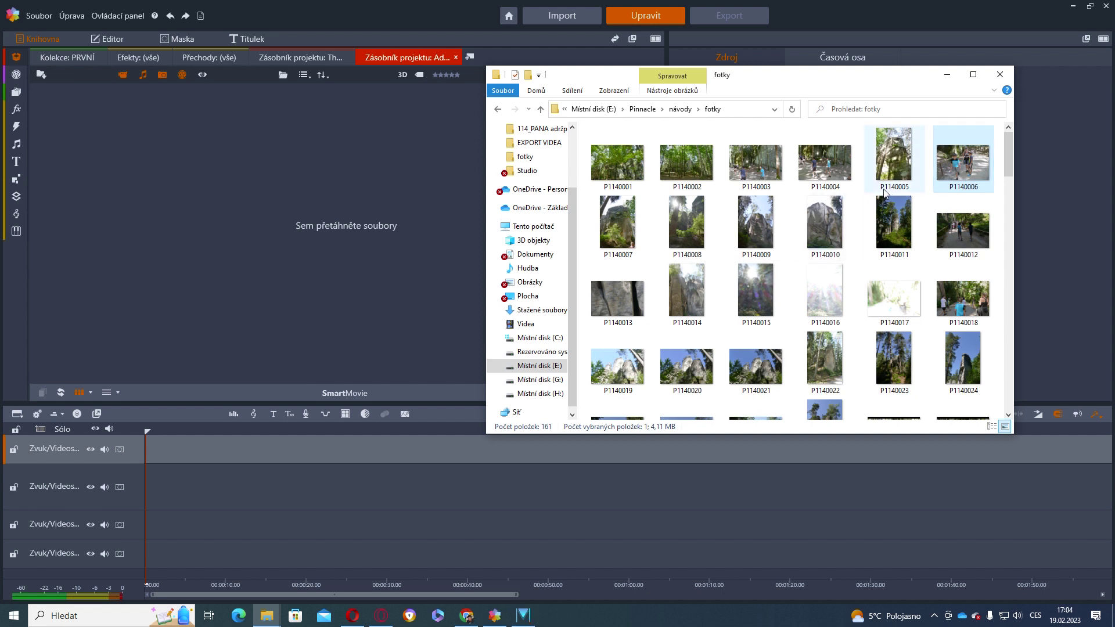
key("ctrl+a")
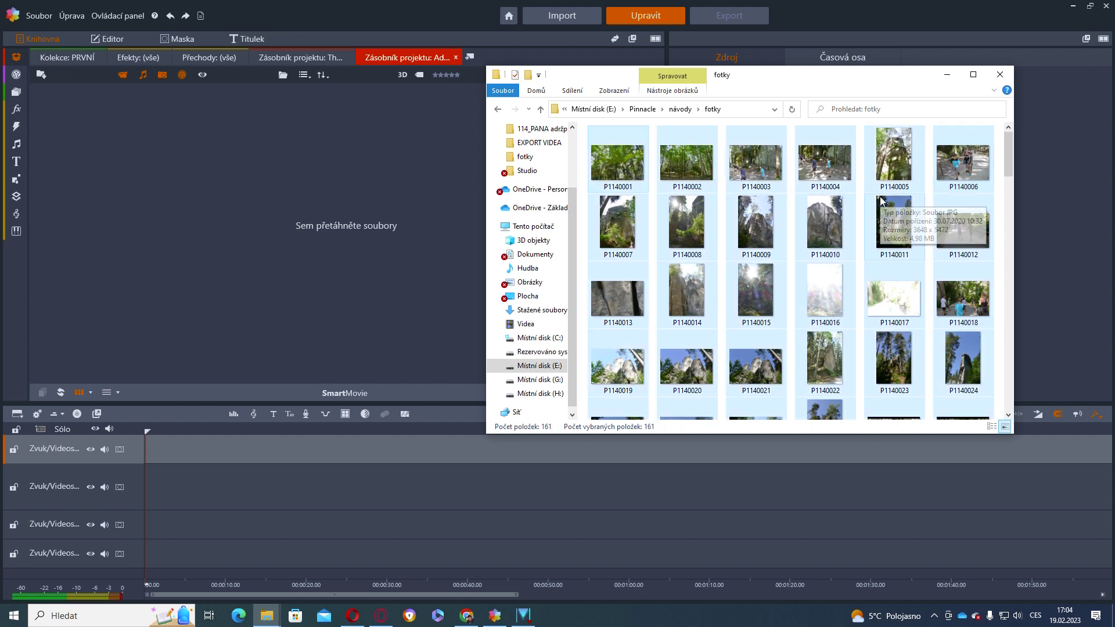
scroll(800, 284, "down", 5)
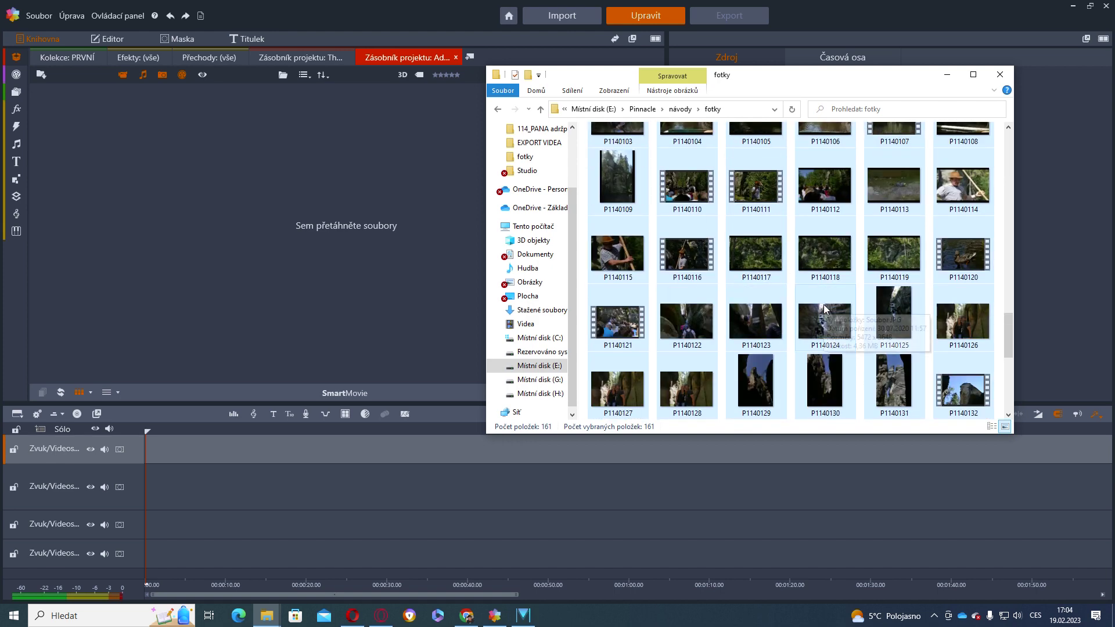
scroll(823, 304, "down", 10)
scroll(526, 289, "up", 1)
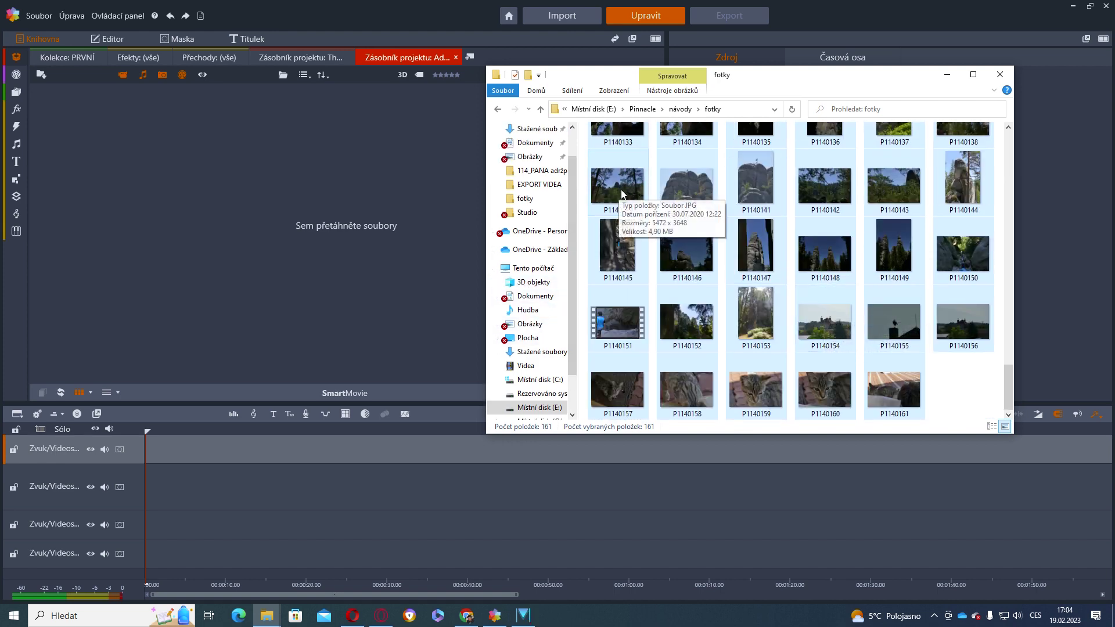
left_click_drag(620, 186, 356, 238)
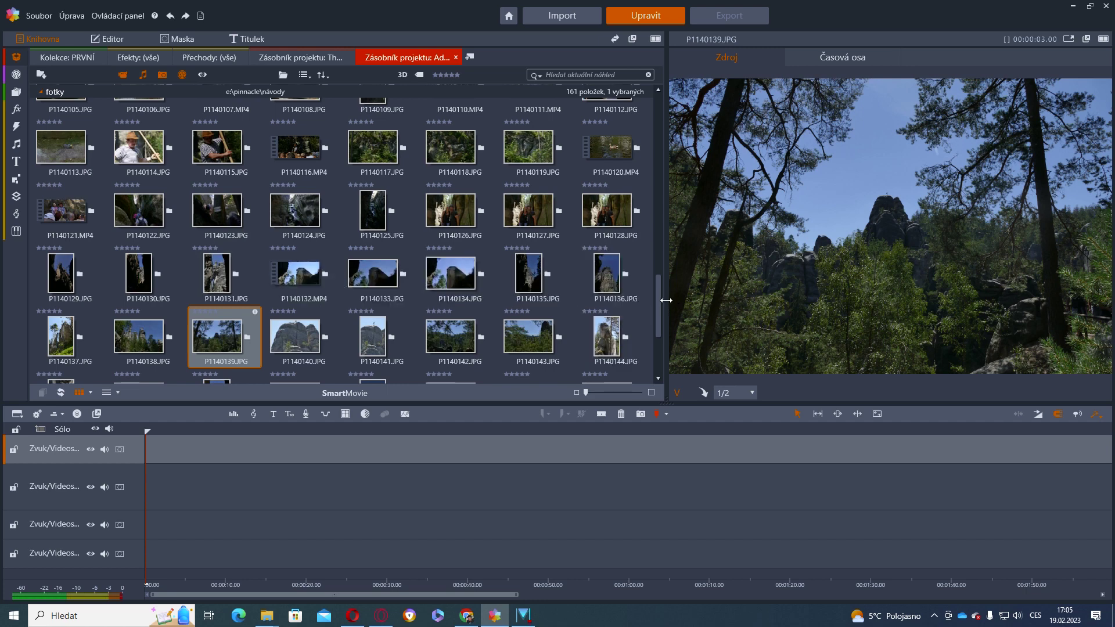
Drop the 161 fotky photos and MP4 clips into the Adršpach bin and browse them
left_click_drag(657, 301, 691, 200)
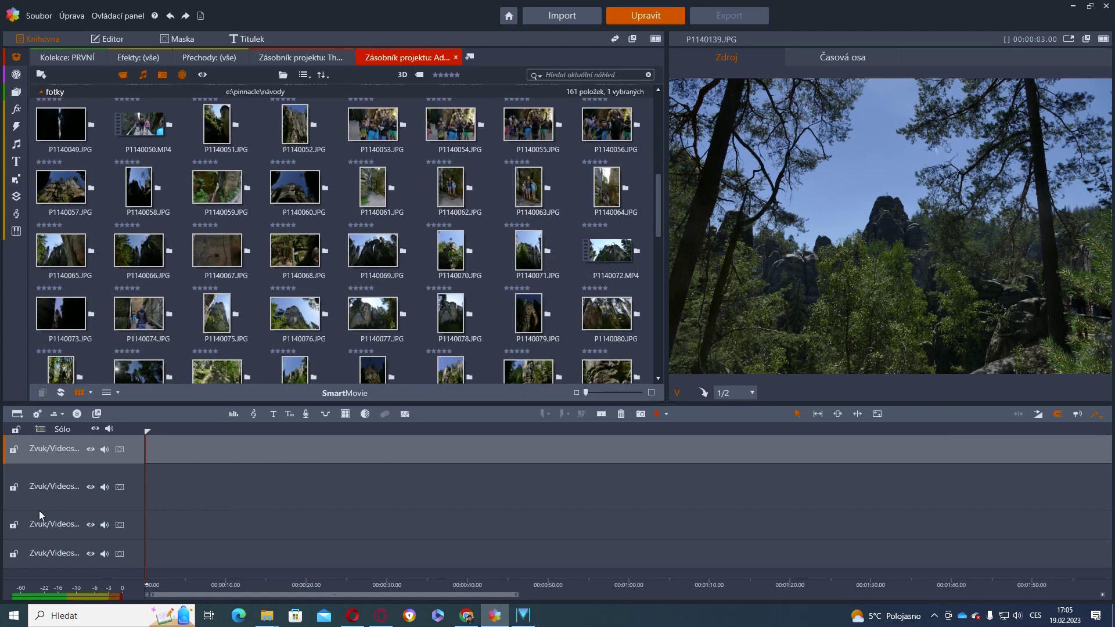
scroll(192, 313, "up", 3)
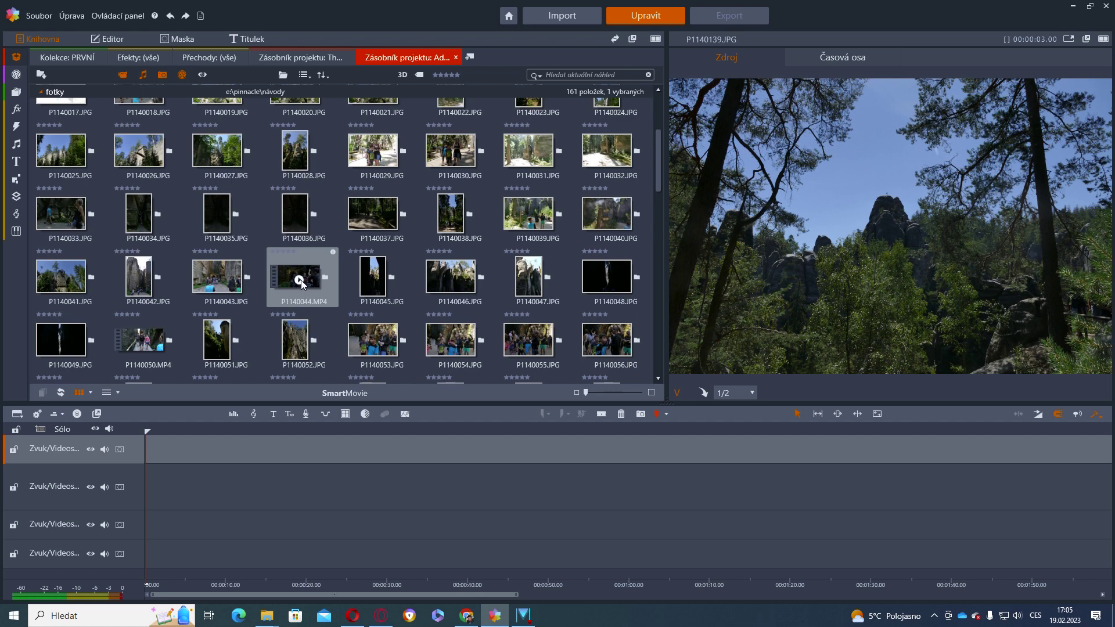
left_click_drag(313, 276, 171, 490)
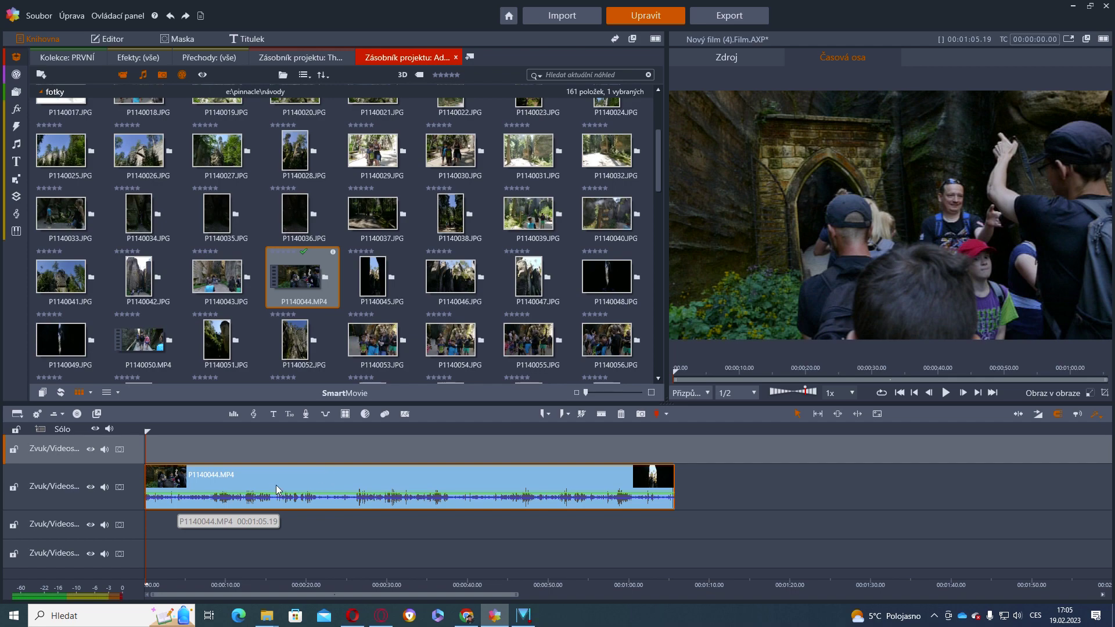
left_click_drag(145, 443, 307, 457)
left_click_drag(157, 490, 338, 489)
left_click_drag(669, 484, 474, 485)
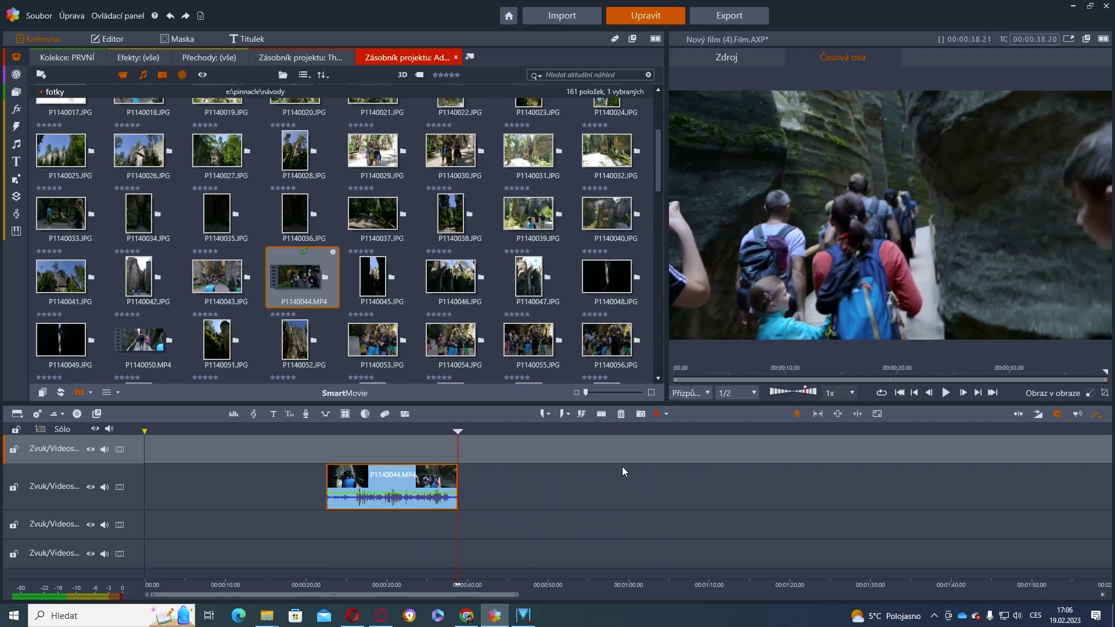
left_click_drag(459, 530, 382, 531)
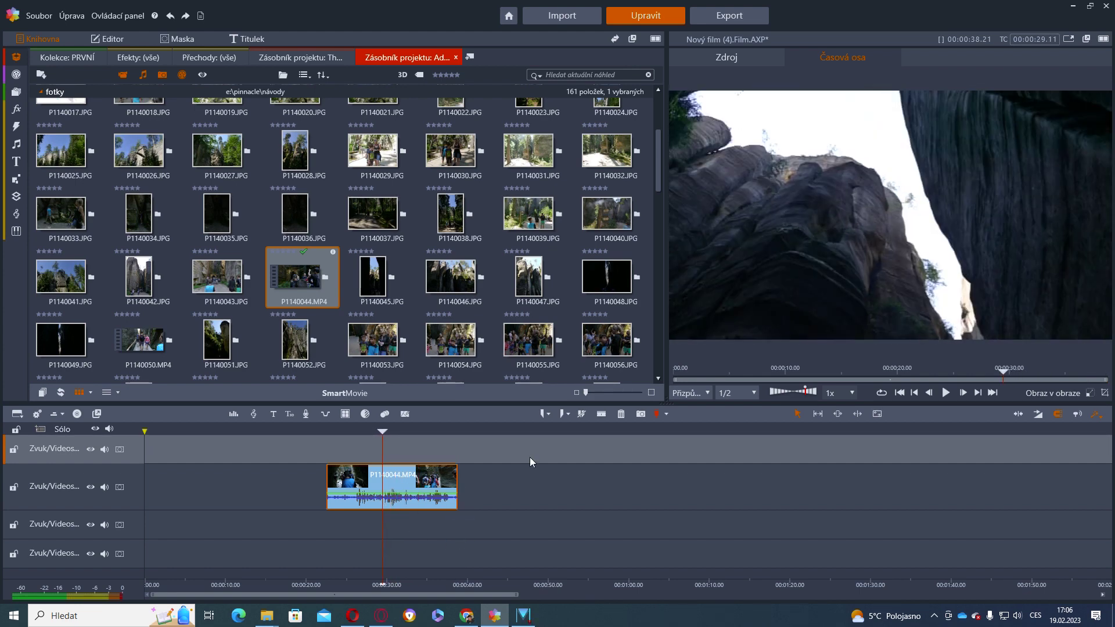
left_click(600, 414)
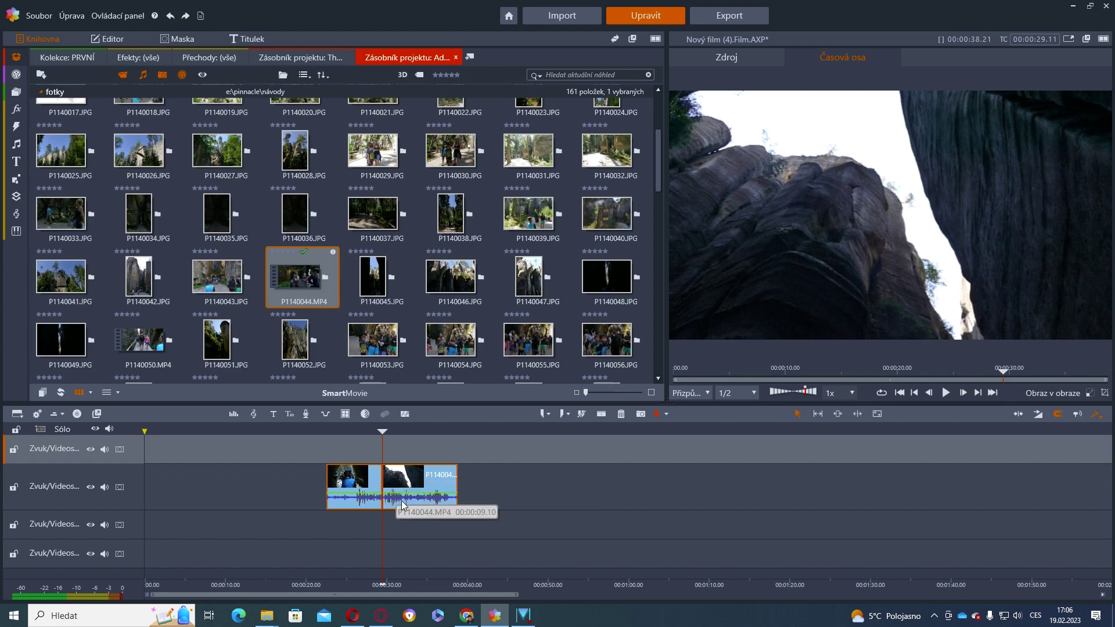
key("Delete")
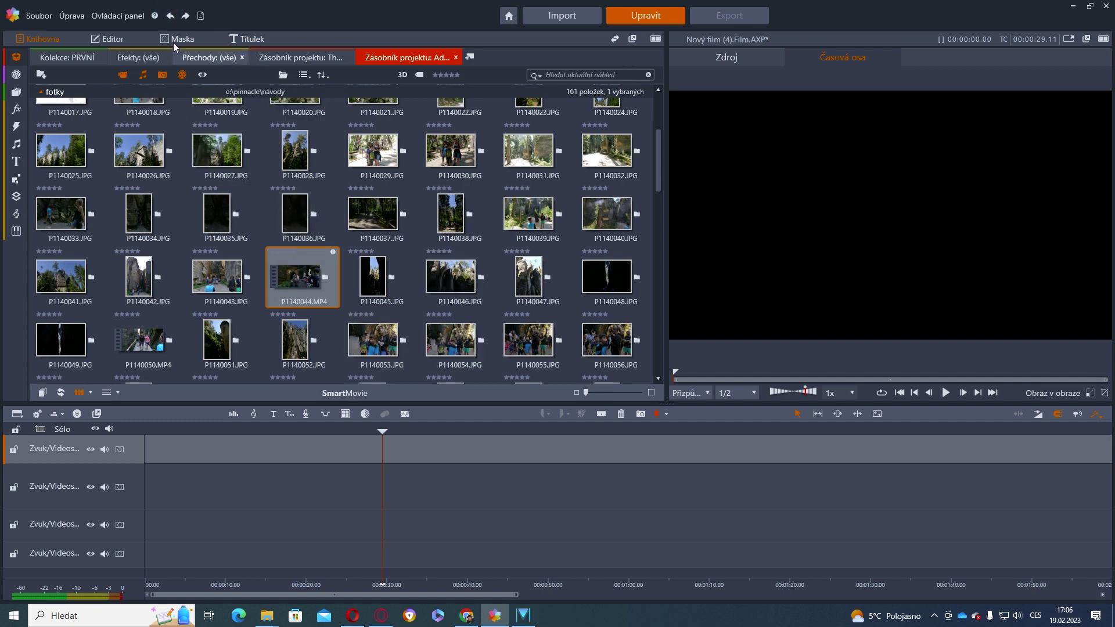
Undo the deletion, then remove the second P1140044.MP4 piece with Odstranit
left_click(170, 15)
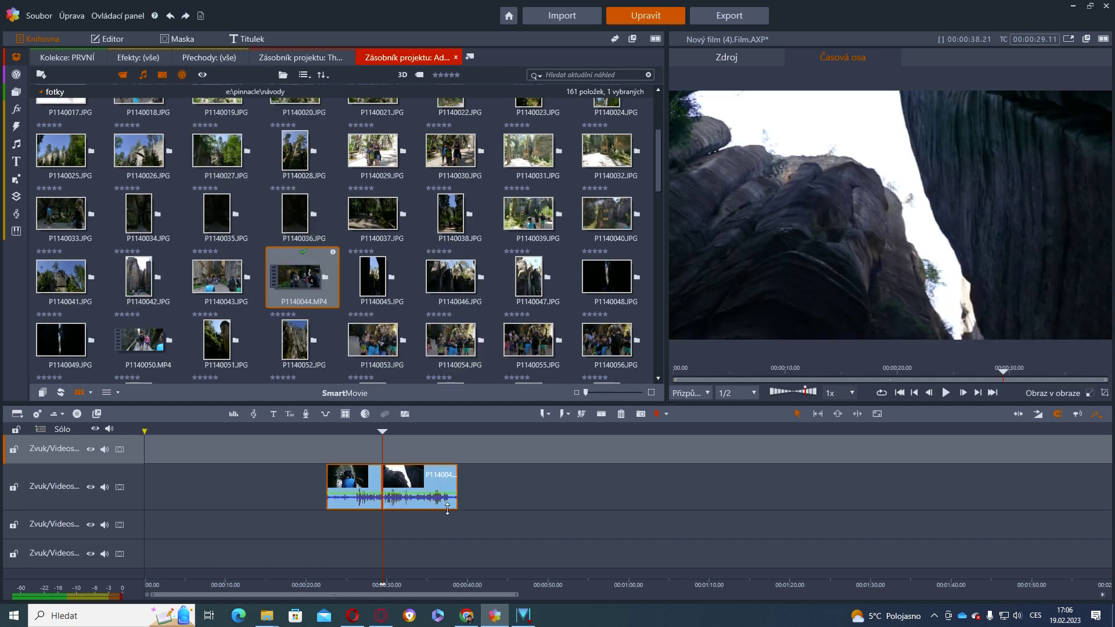
right_click(430, 474)
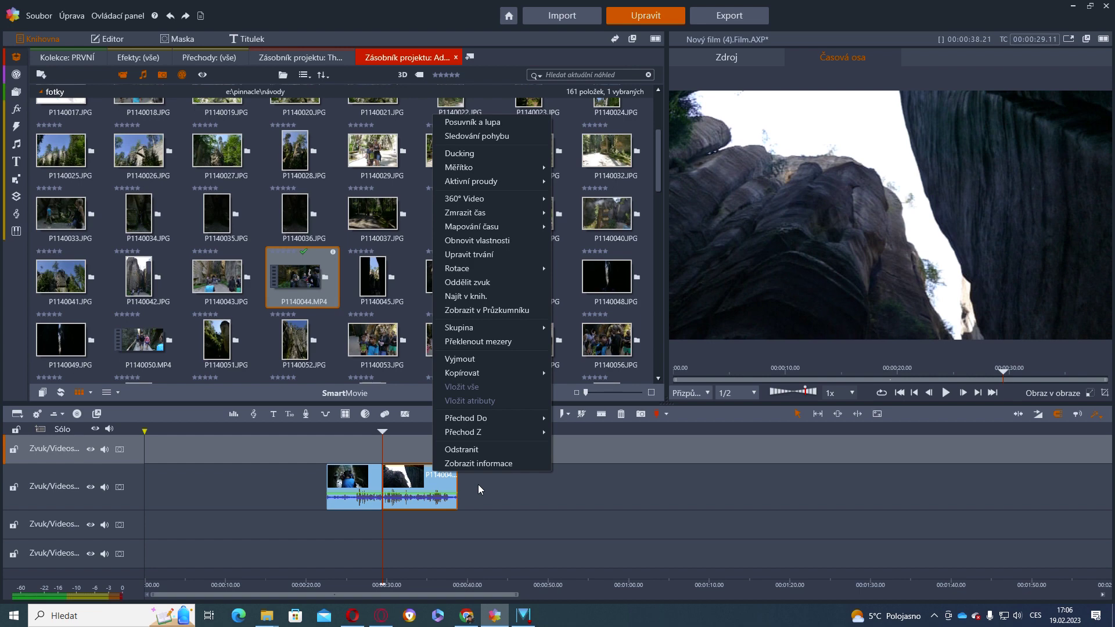
left_click(462, 449)
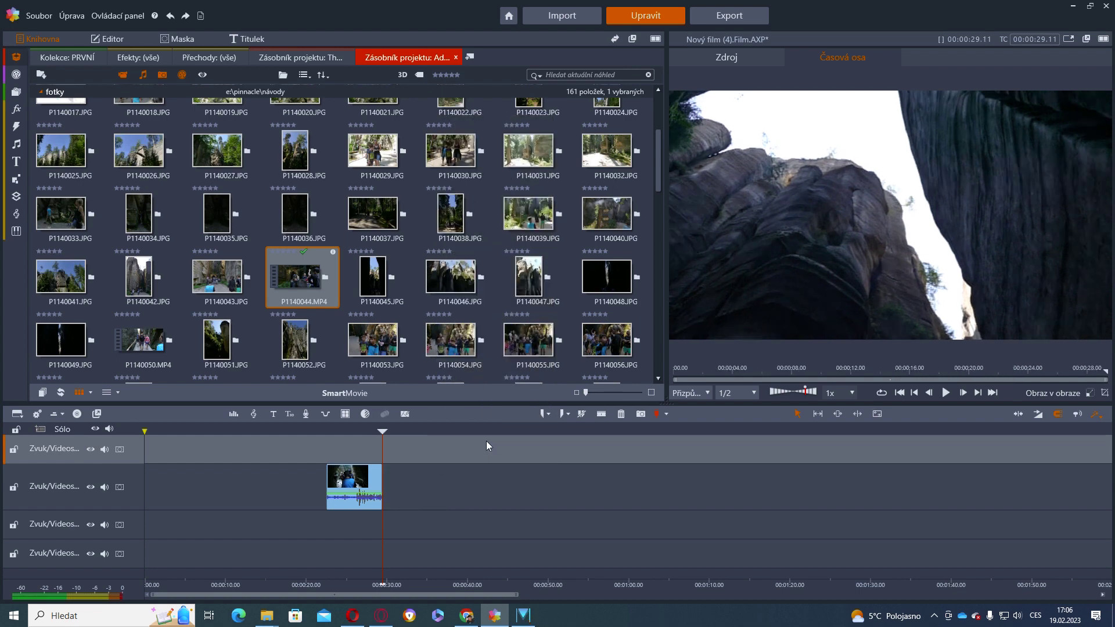
Move and stretch the remaining clip to start near 00:04 and end about 00:40, then review
left_click(366, 483)
left_click_drag(366, 483, 419, 484)
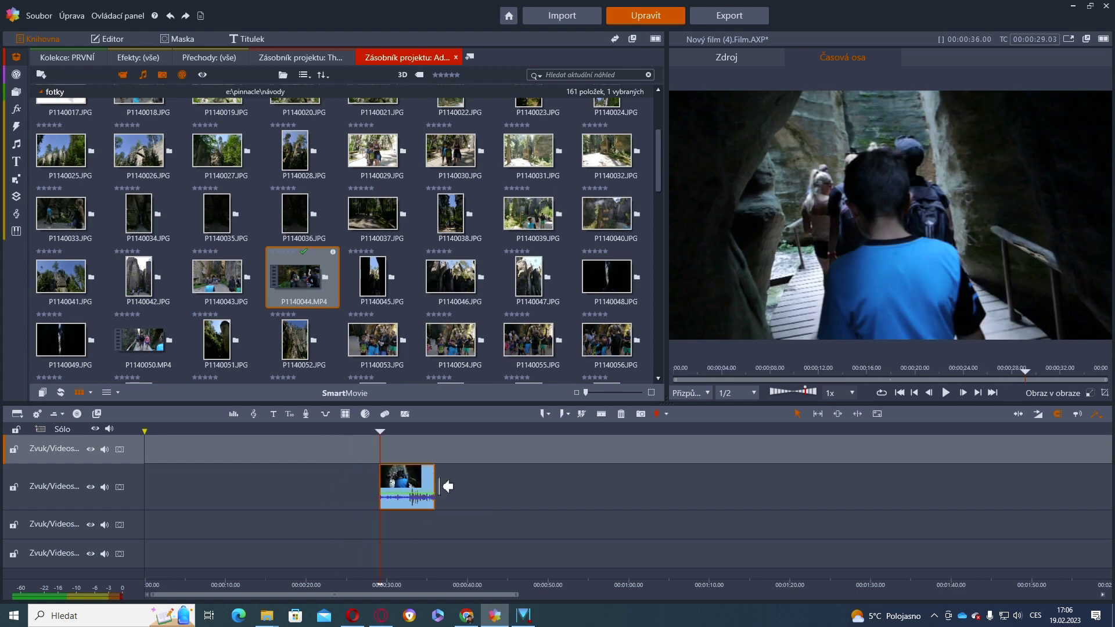
left_click_drag(434, 486, 812, 495)
left_click_drag(388, 486, 165, 509)
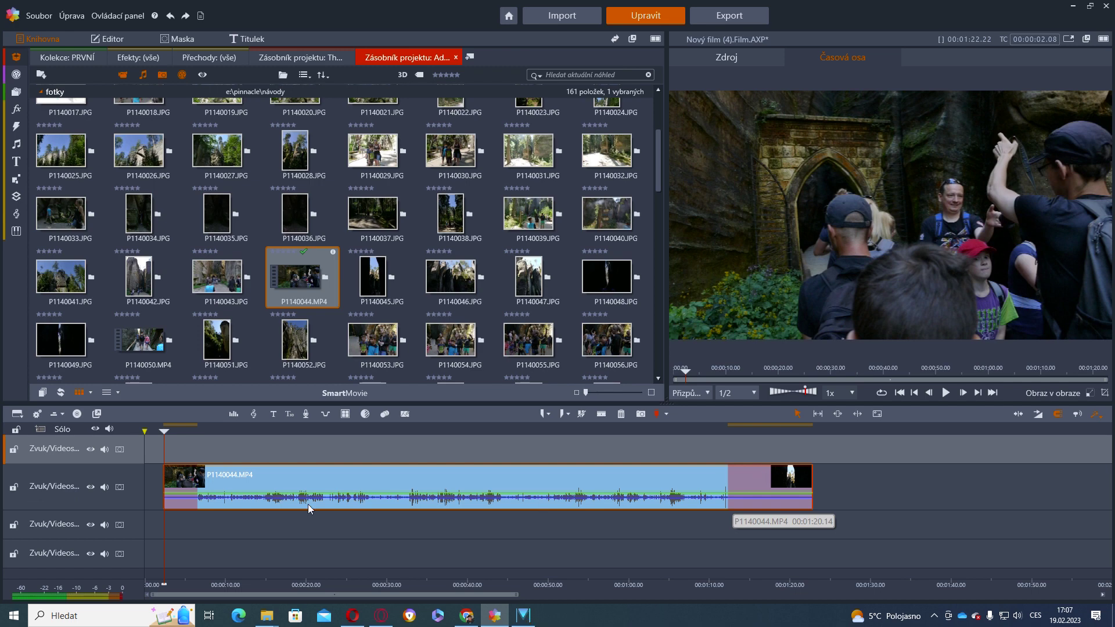
left_click_drag(164, 509, 182, 527)
left_click_drag(588, 548, 453, 509)
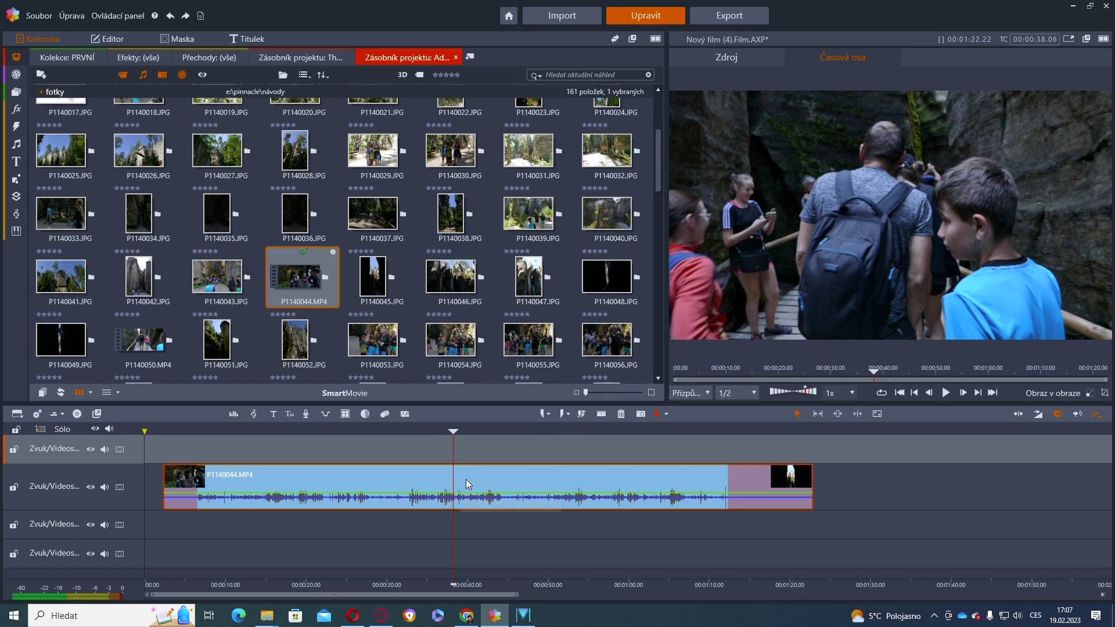
right_click(463, 483)
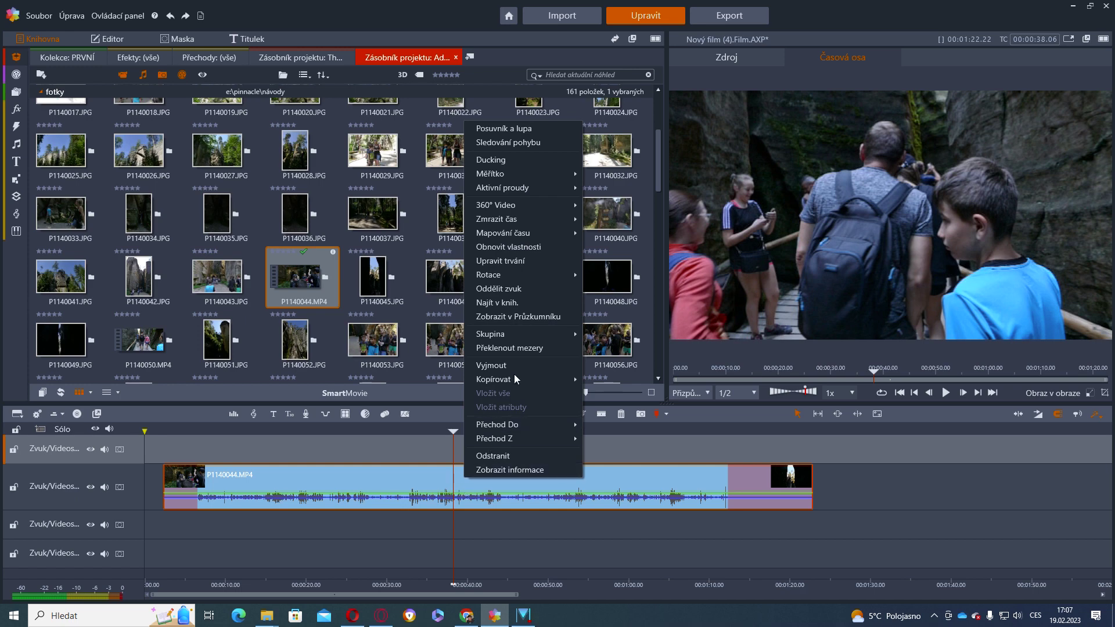
mouse_move(535, 220)
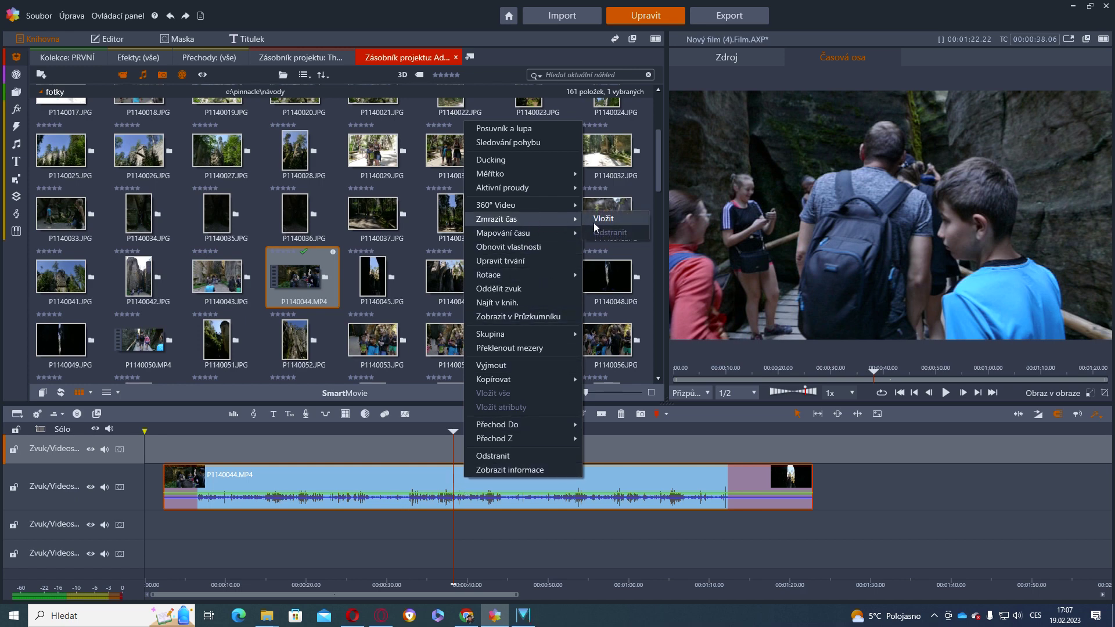
left_click(609, 219)
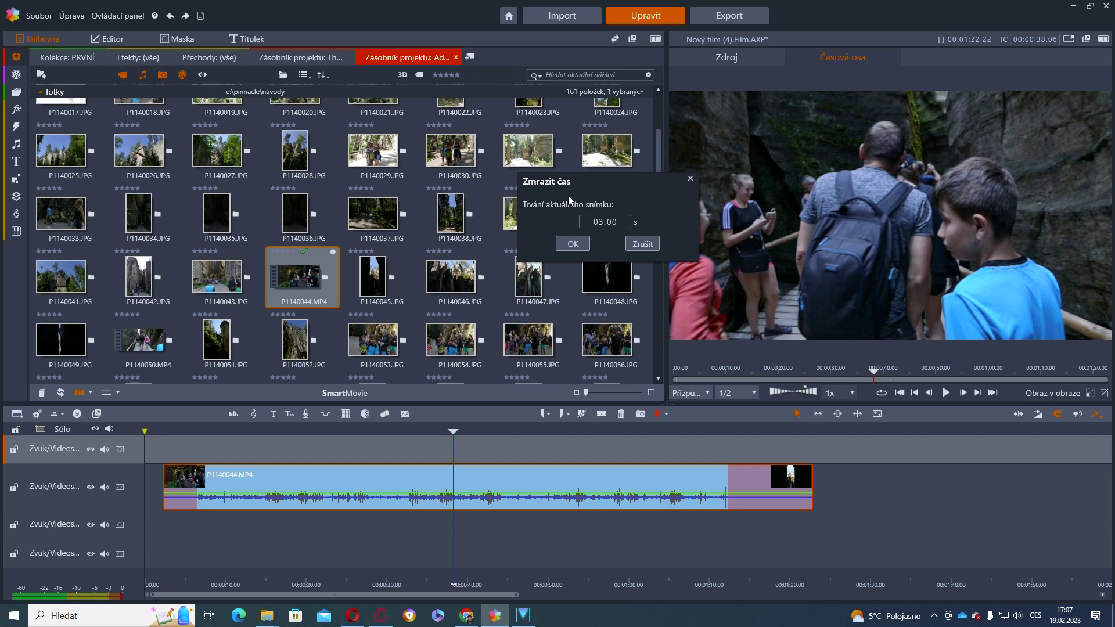
left_click(594, 219)
type("15")
left_click(579, 242)
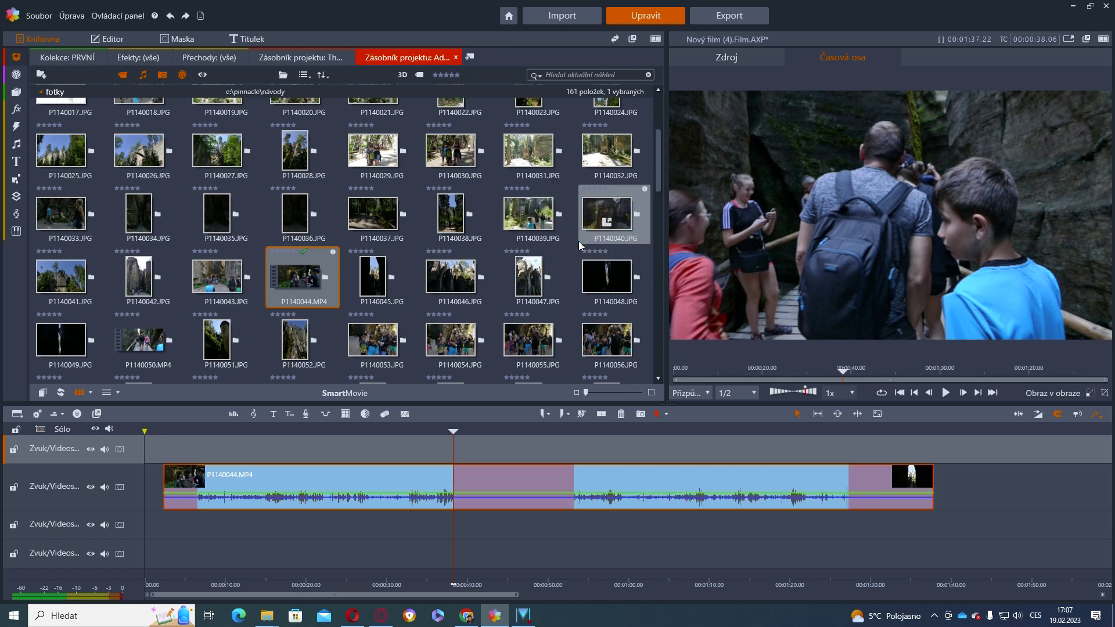
left_click_drag(452, 451, 624, 465)
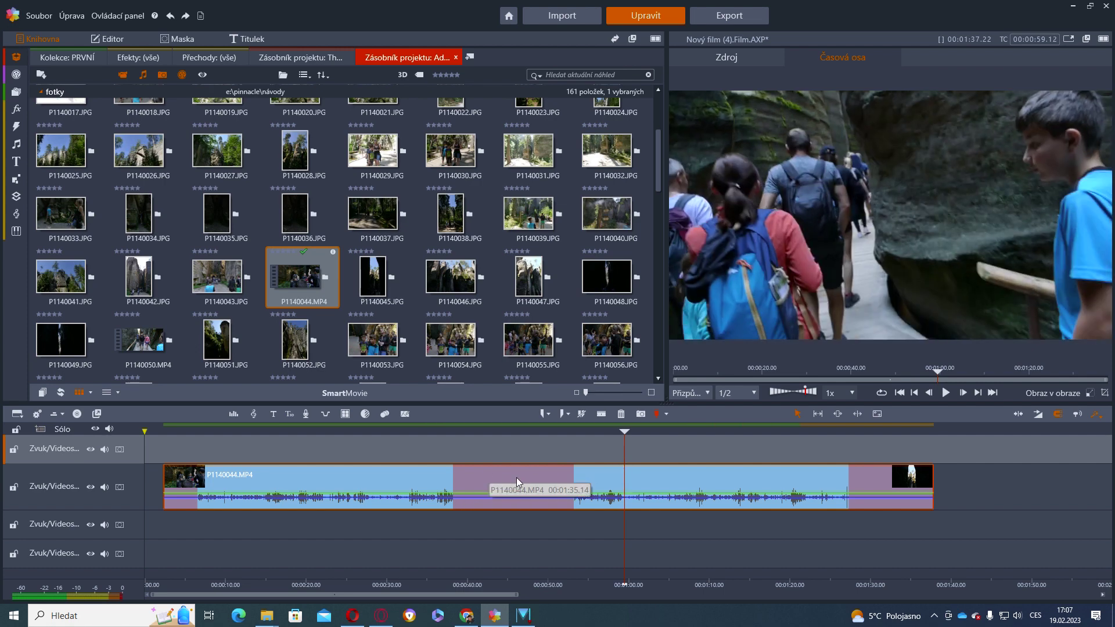
right_click(478, 478)
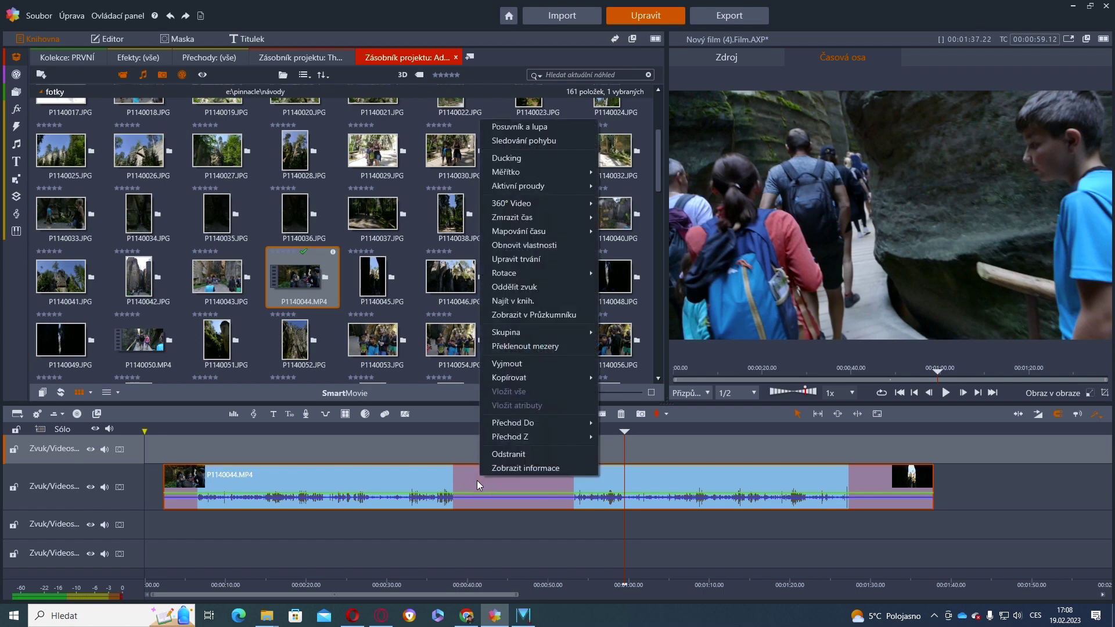
mouse_move(569, 219)
left_click(641, 233)
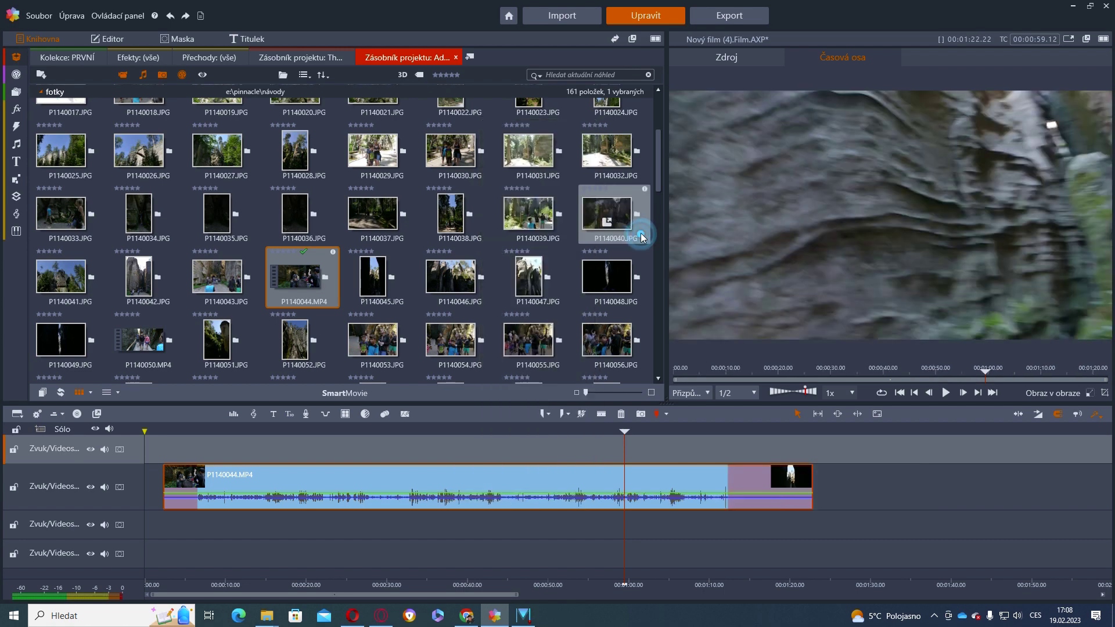
Trim both ends of P1140044.MP4, delete it, and return the playhead to the start
left_click_drag(177, 490, 199, 491)
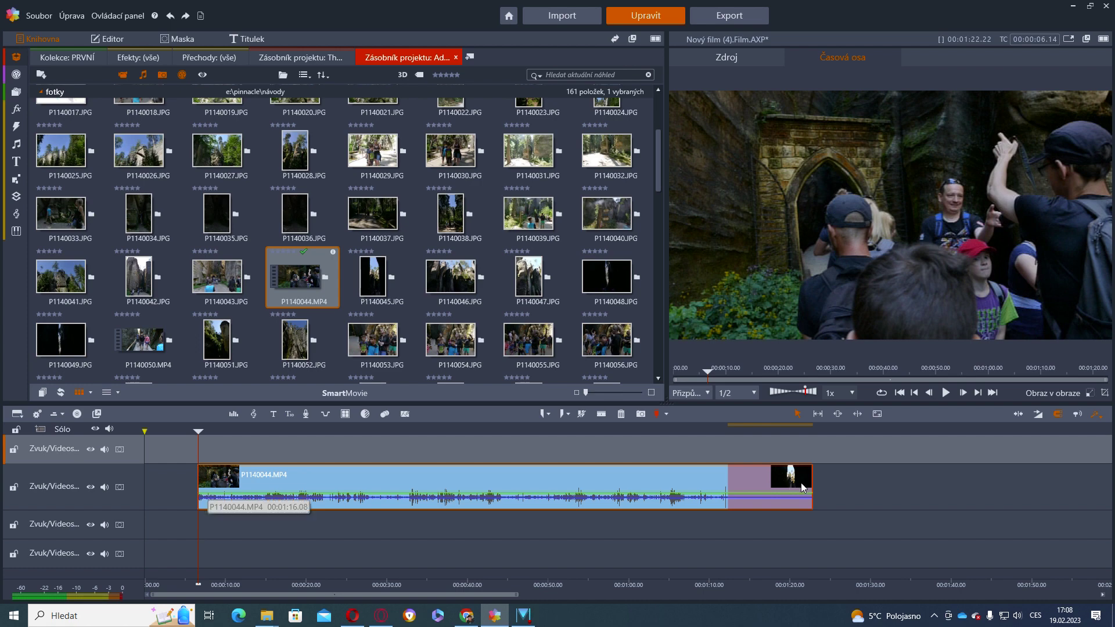
left_click_drag(810, 487, 727, 488)
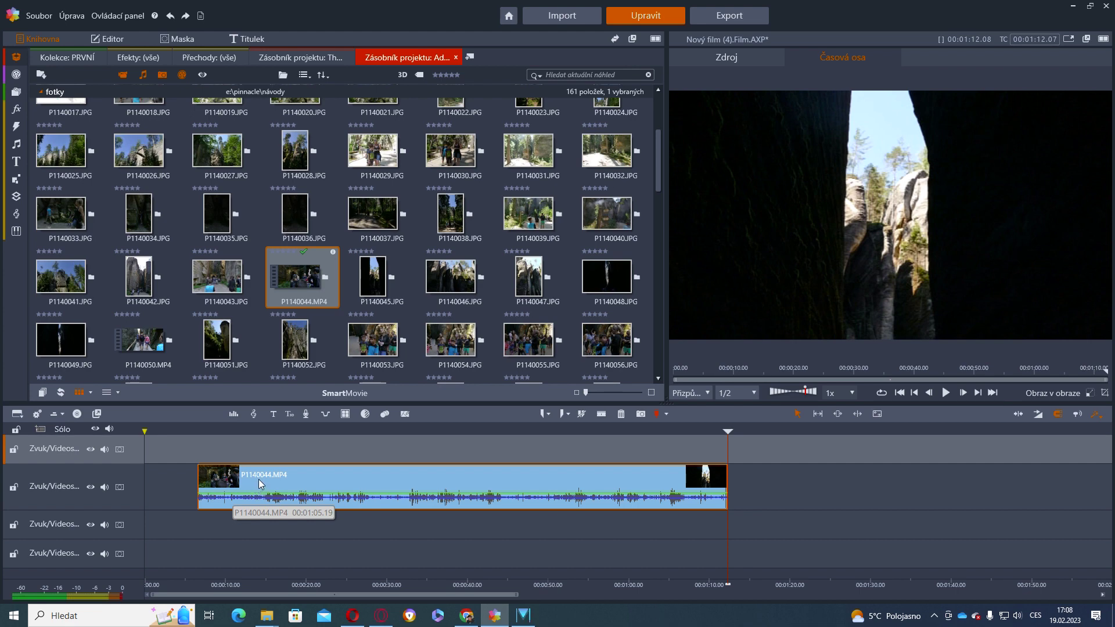
key("Delete")
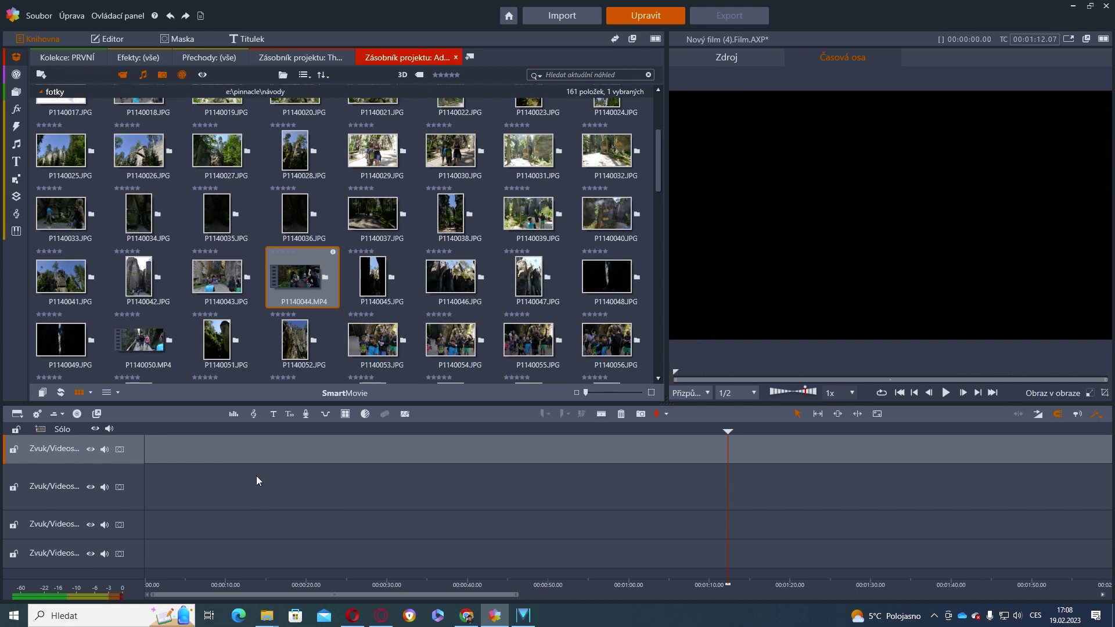
mouse_move(312, 278)
left_click(900, 392)
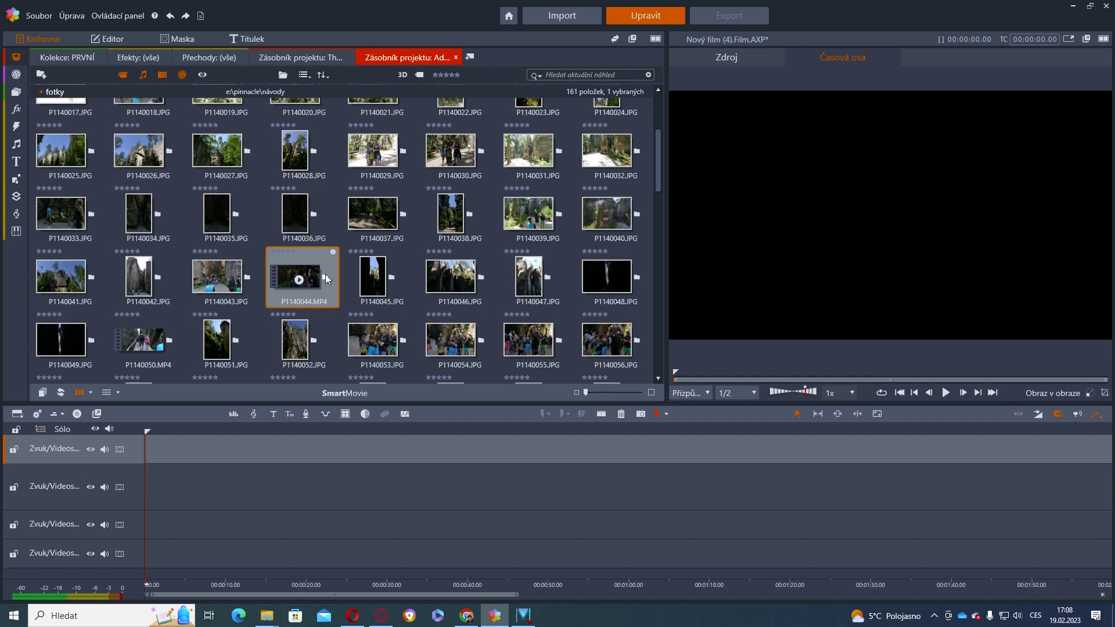
mouse_move(304, 277)
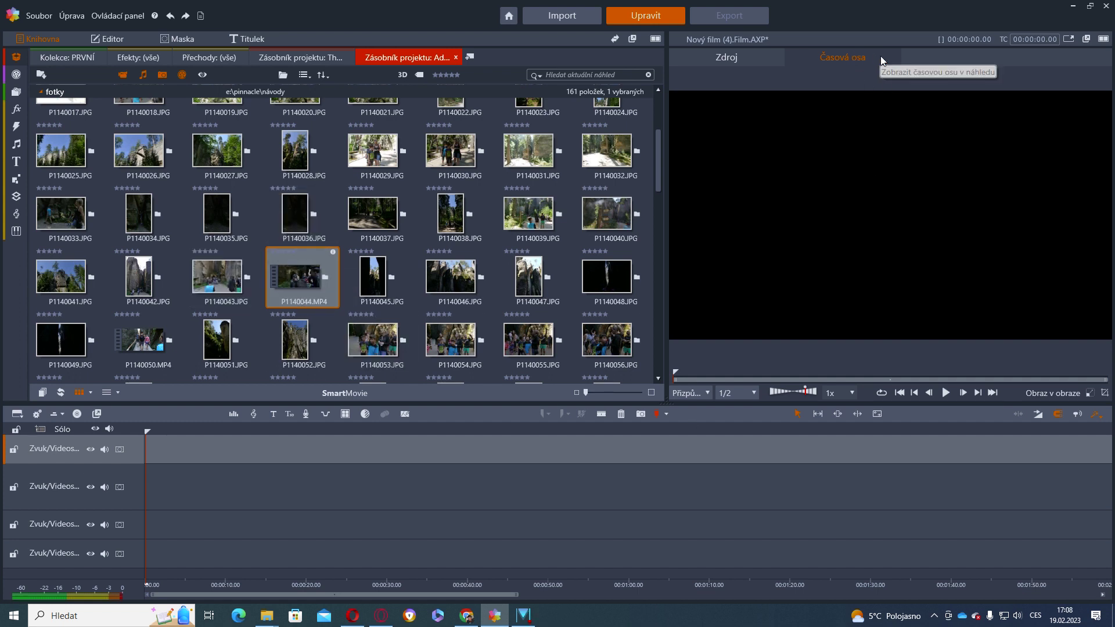
In the Zdroj preview, mark P1140044.MP4 from 00:00:03.11 to about 13 seconds
left_click(733, 63)
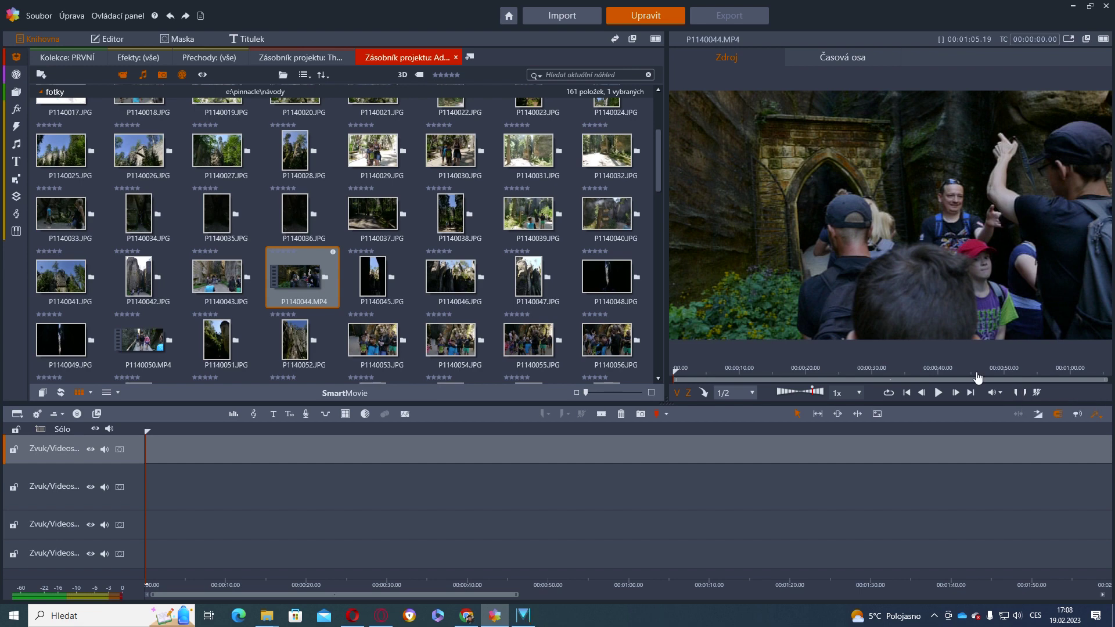
left_click_drag(672, 371, 695, 374)
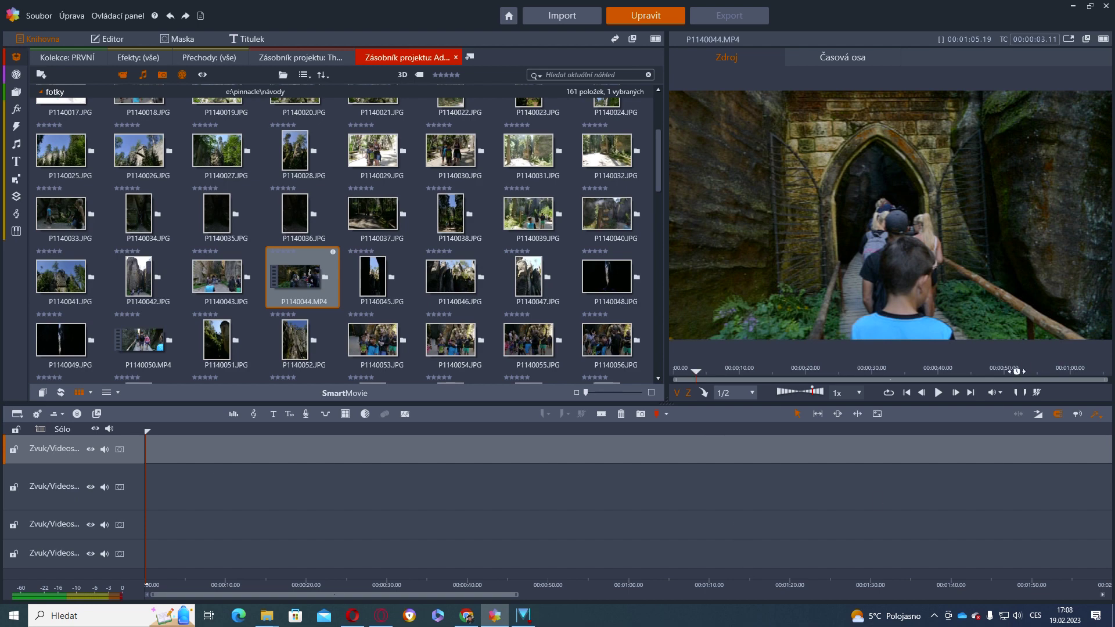
left_click(1017, 392)
left_click(740, 370)
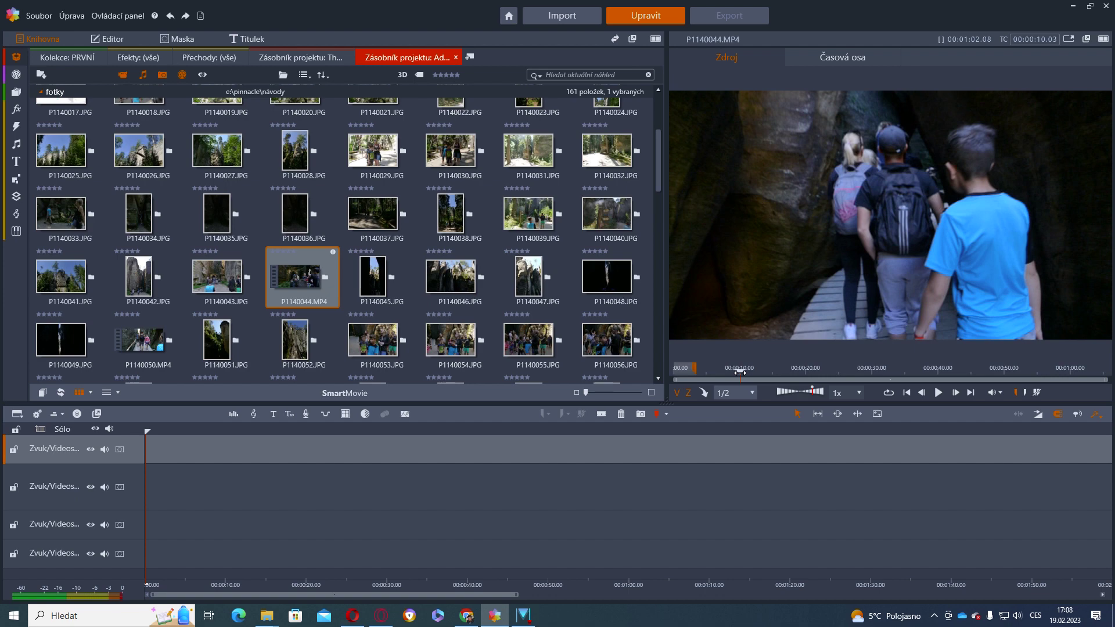
left_click(743, 370)
left_click_drag(744, 372, 759, 372)
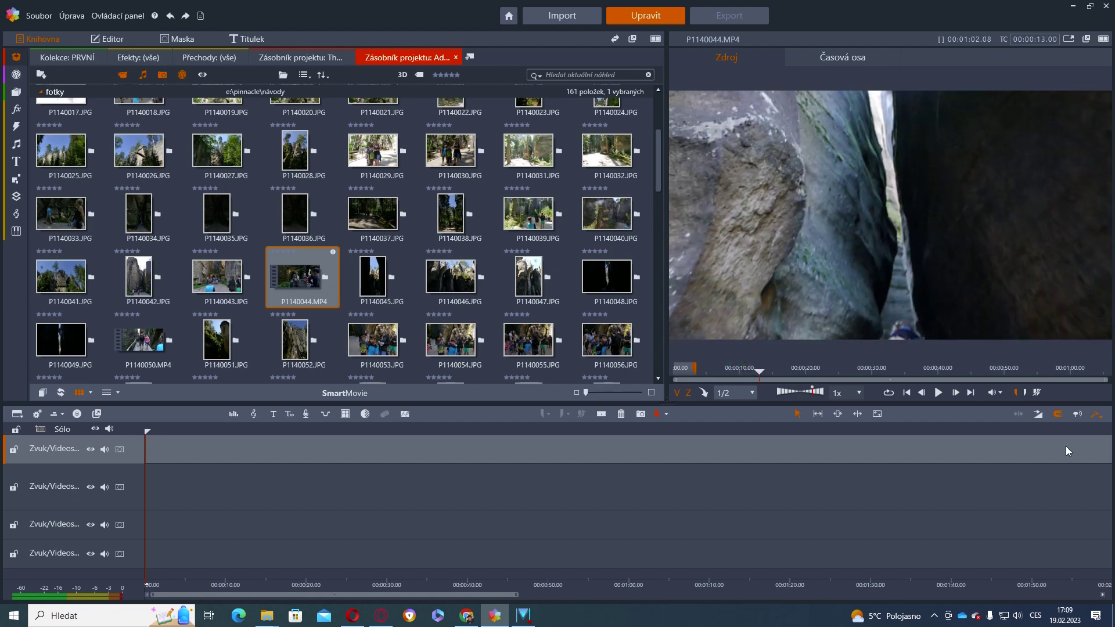
left_click(1025, 393)
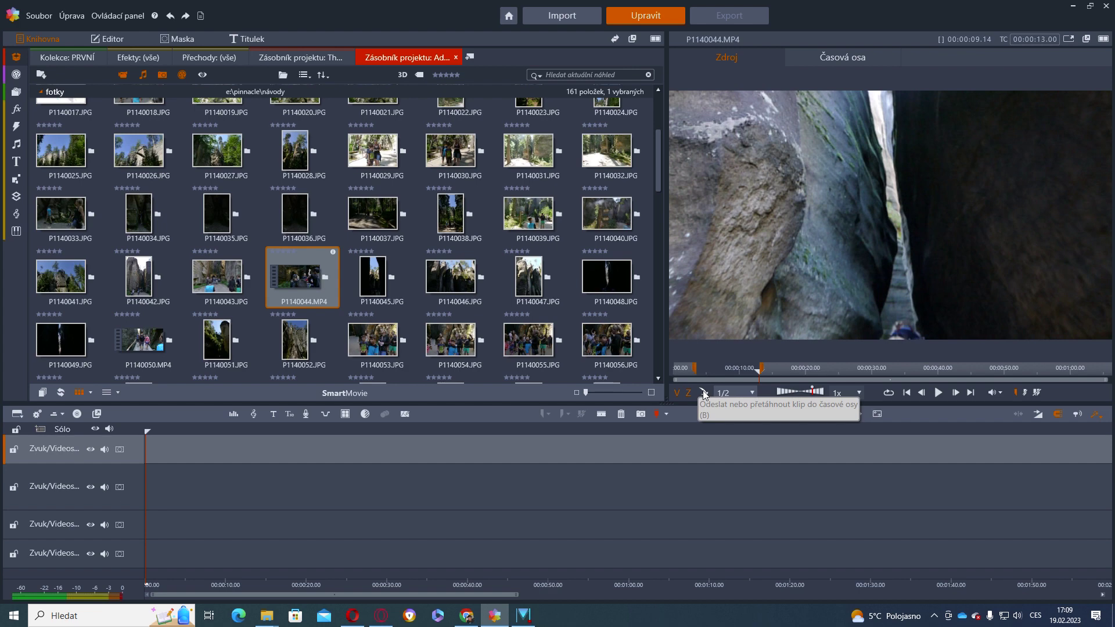
Send the first marked section to the timeline, then mark about 22–34 seconds and append it
left_click(703, 393)
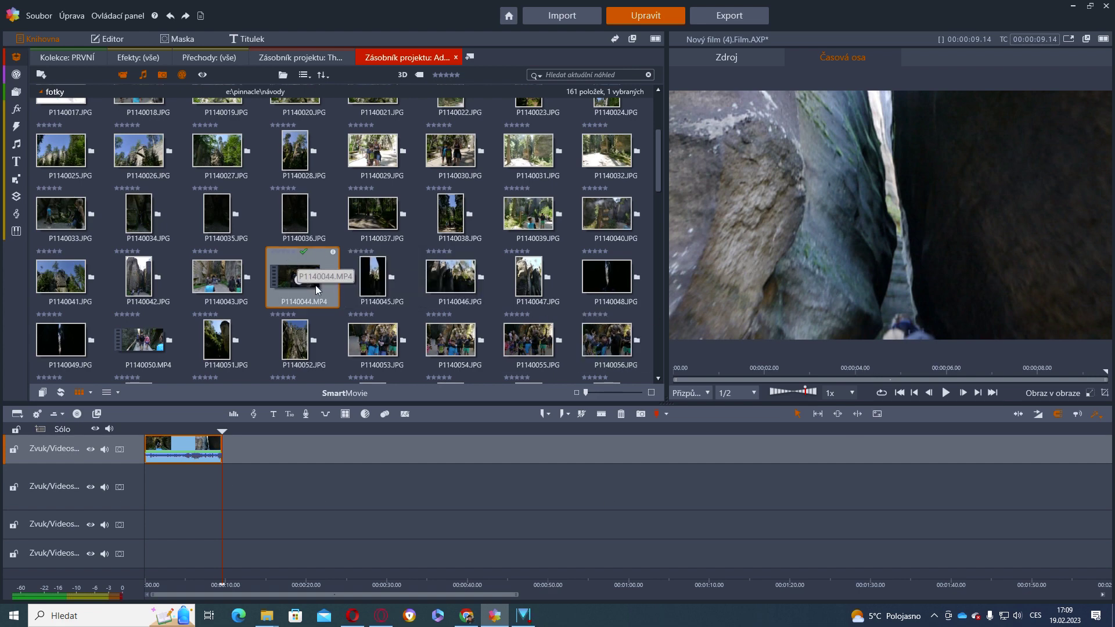
left_click(720, 59)
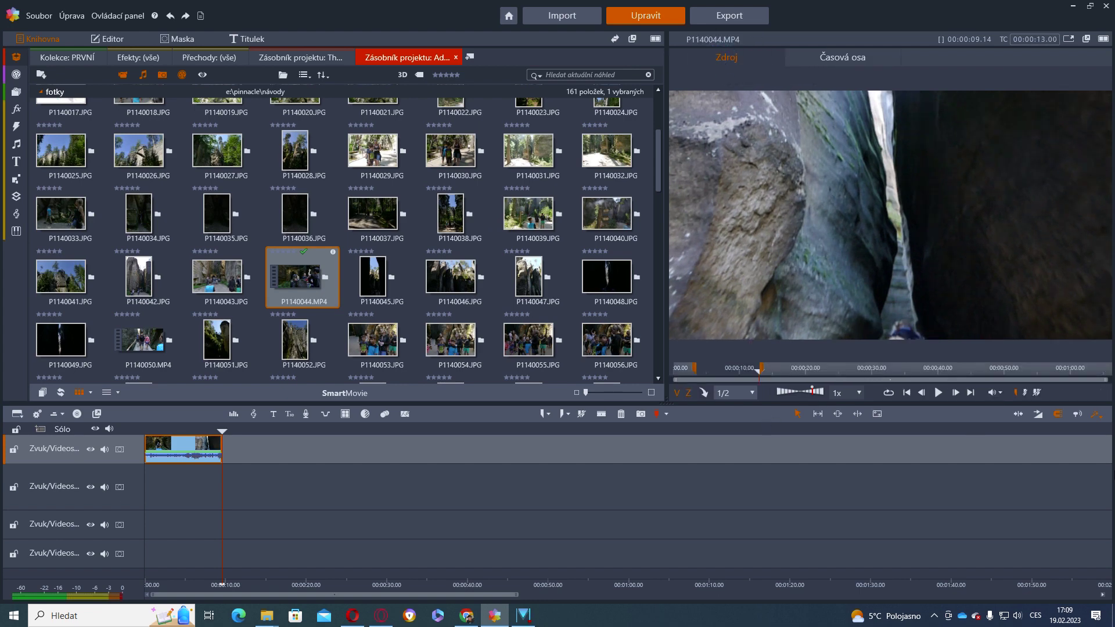
left_click(1037, 393)
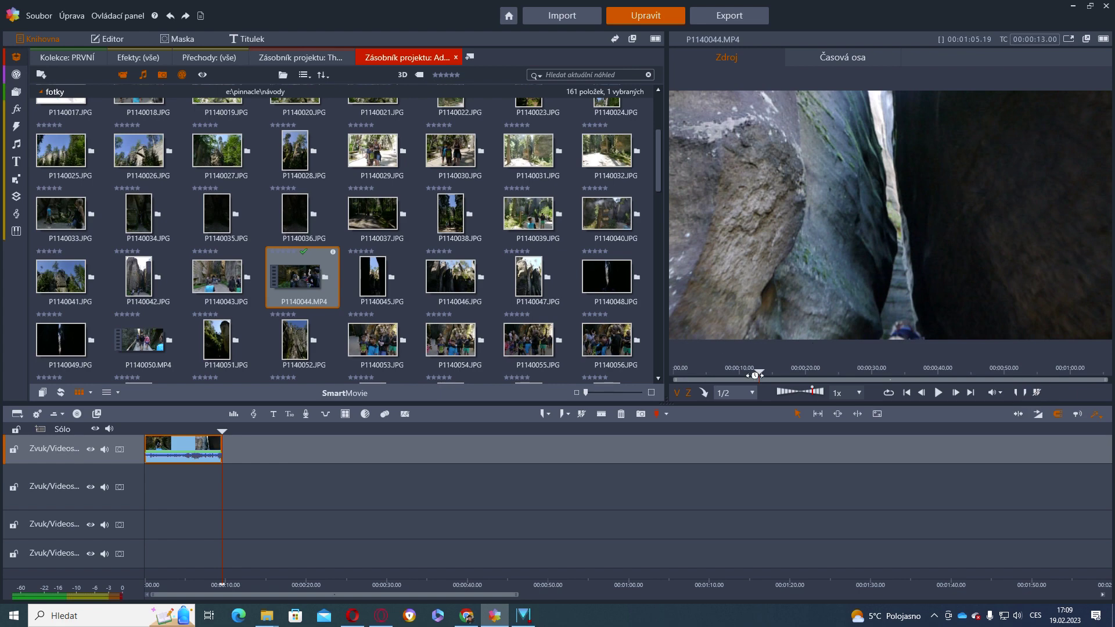
left_click_drag(759, 372, 820, 371)
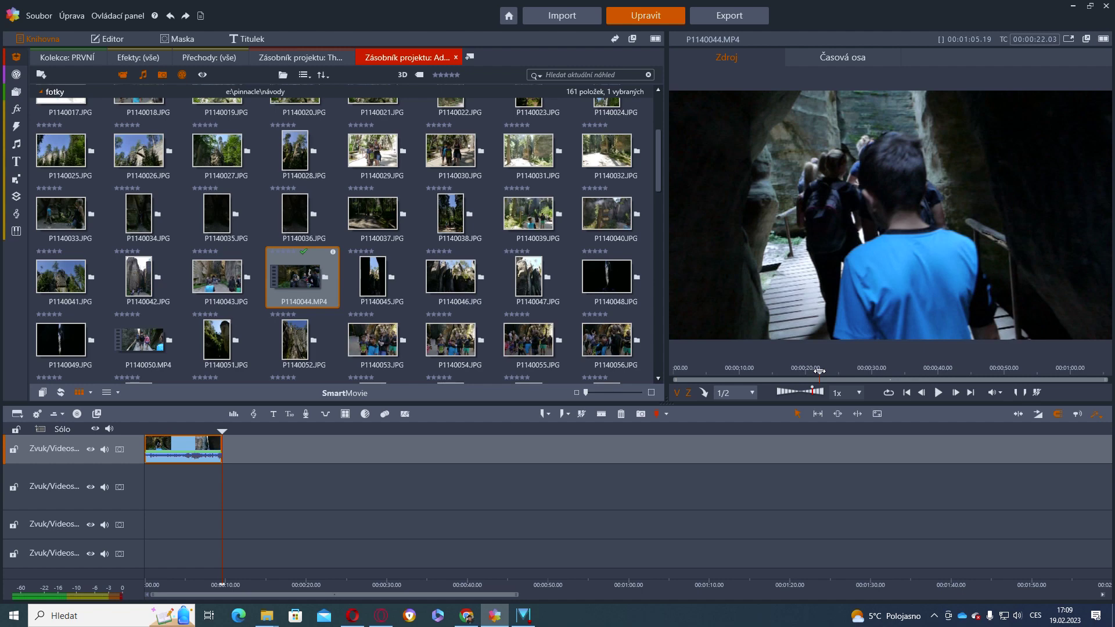
left_click(1017, 393)
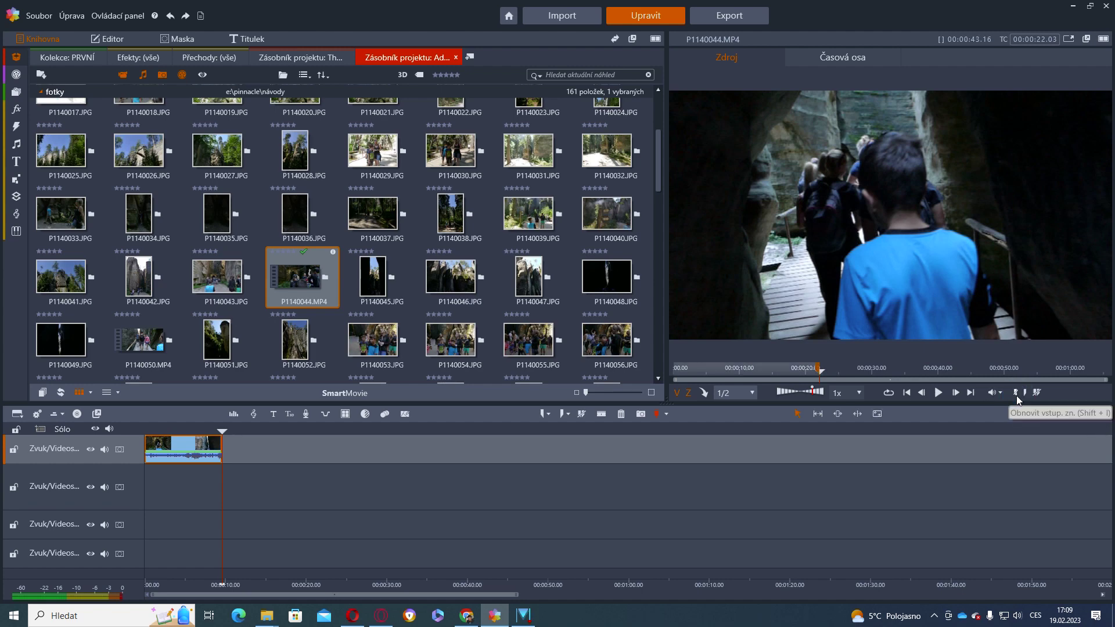
left_click(899, 371)
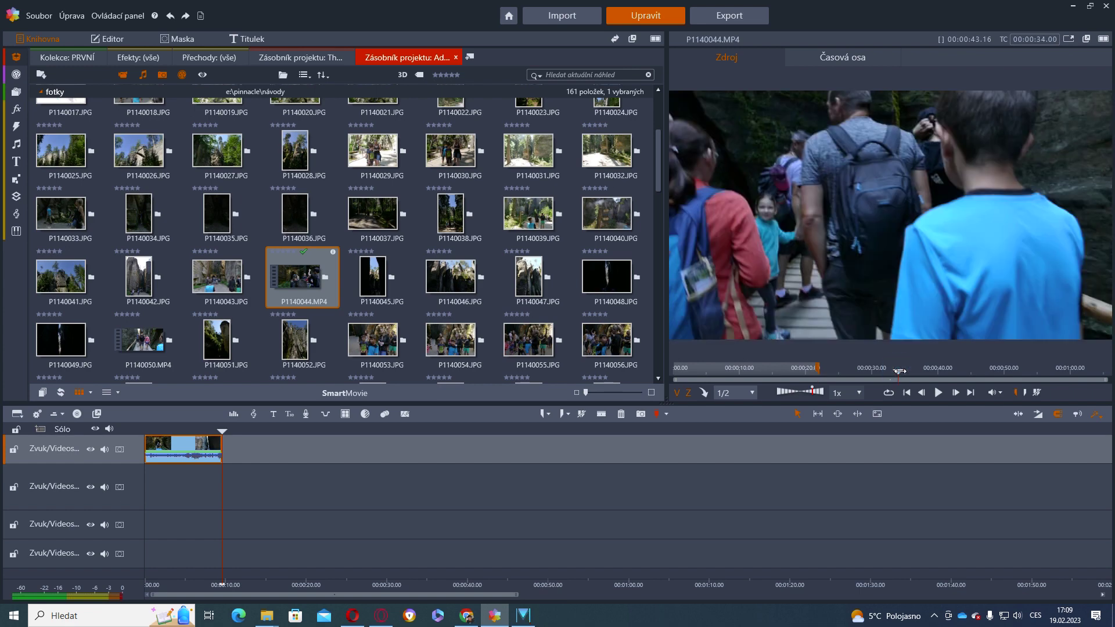
left_click_drag(899, 372, 901, 372)
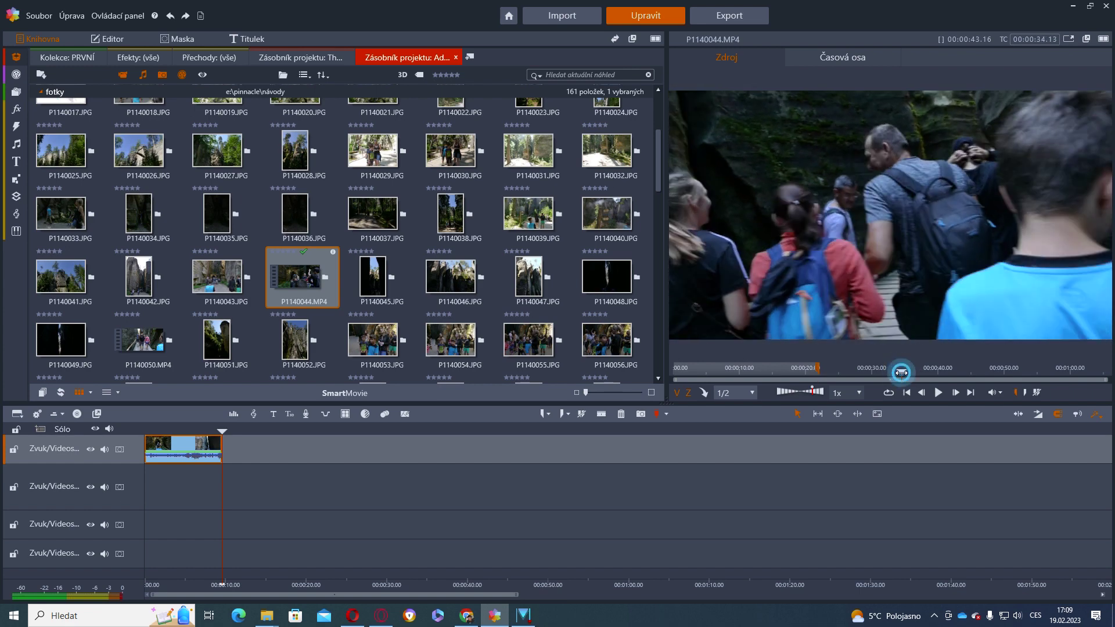
left_click(1025, 393)
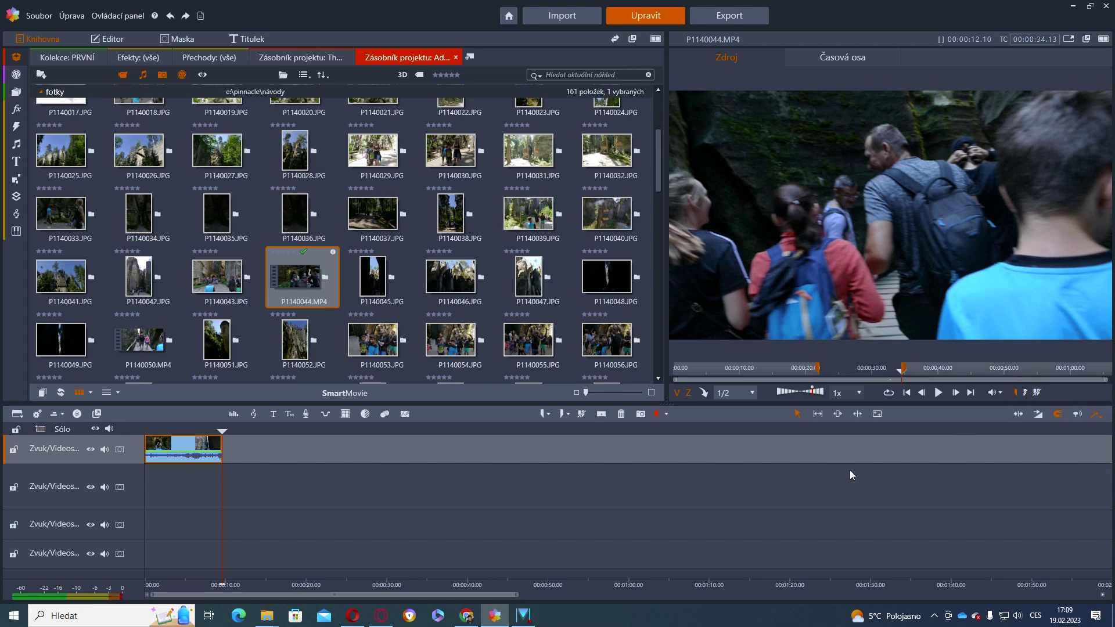
left_click(705, 395)
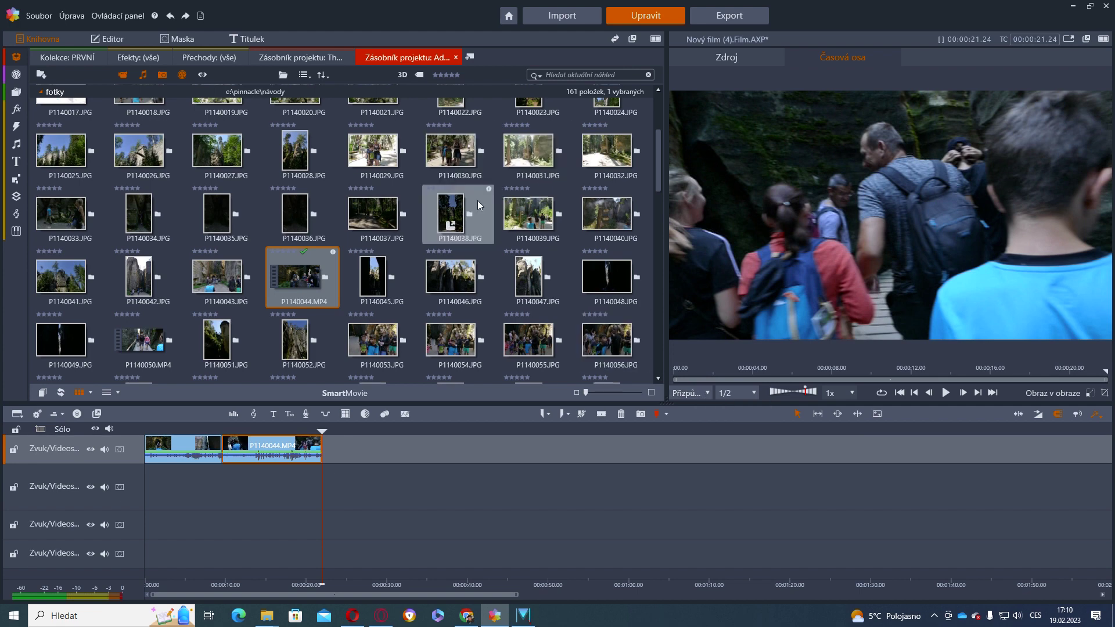
Mark a third section from about 43 to 51 seconds and add it to the timeline
left_click(739, 56)
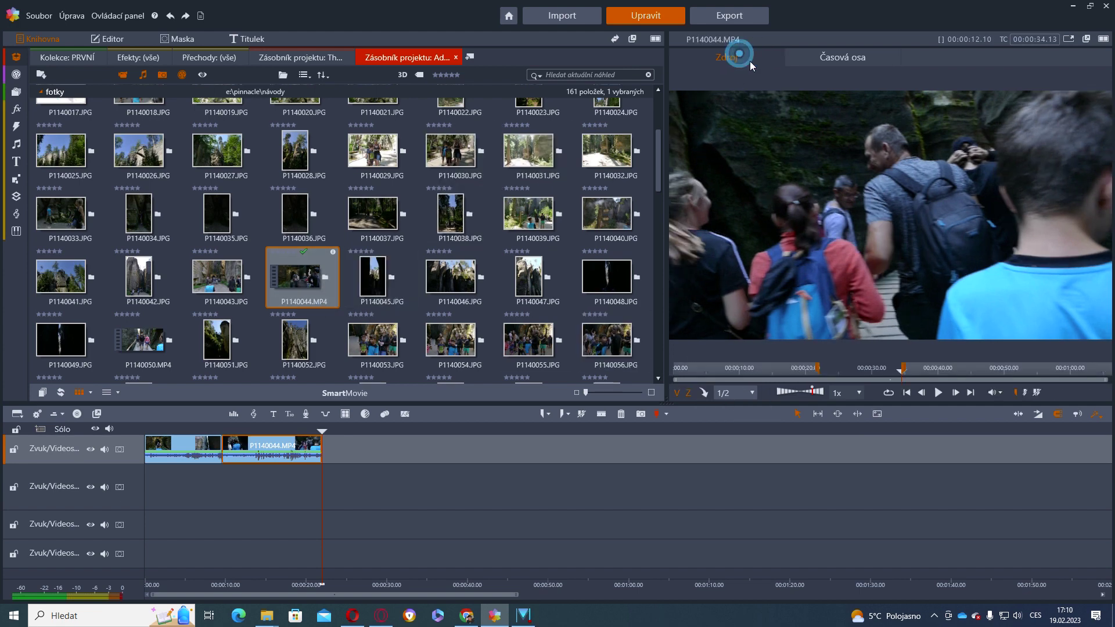
left_click(1037, 394)
left_click(903, 372)
left_click_drag(903, 372, 964, 379)
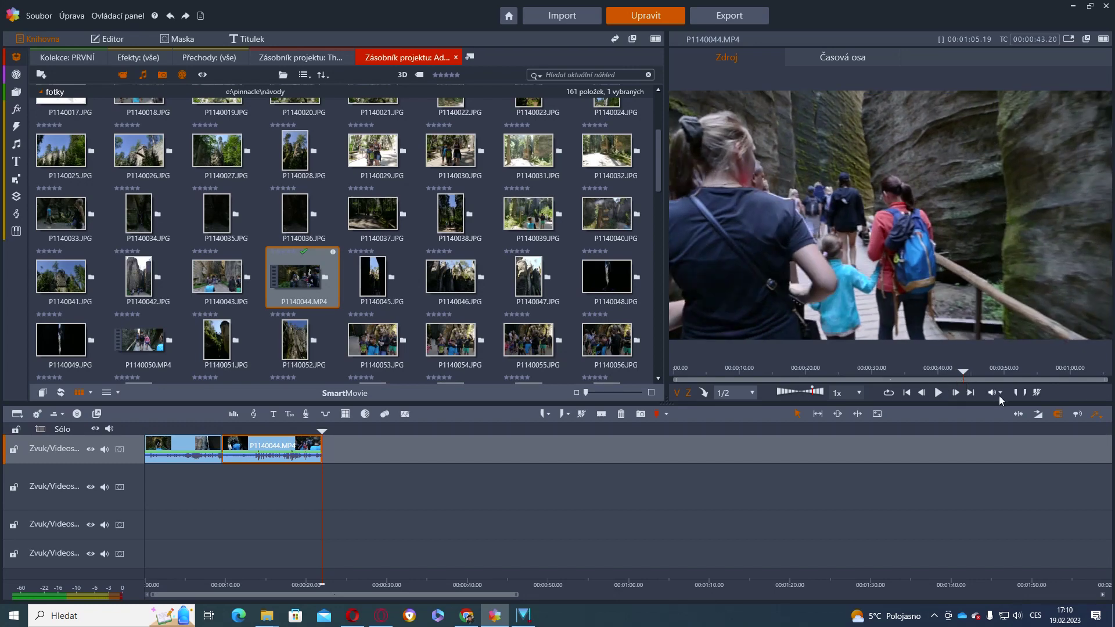
left_click(1015, 391)
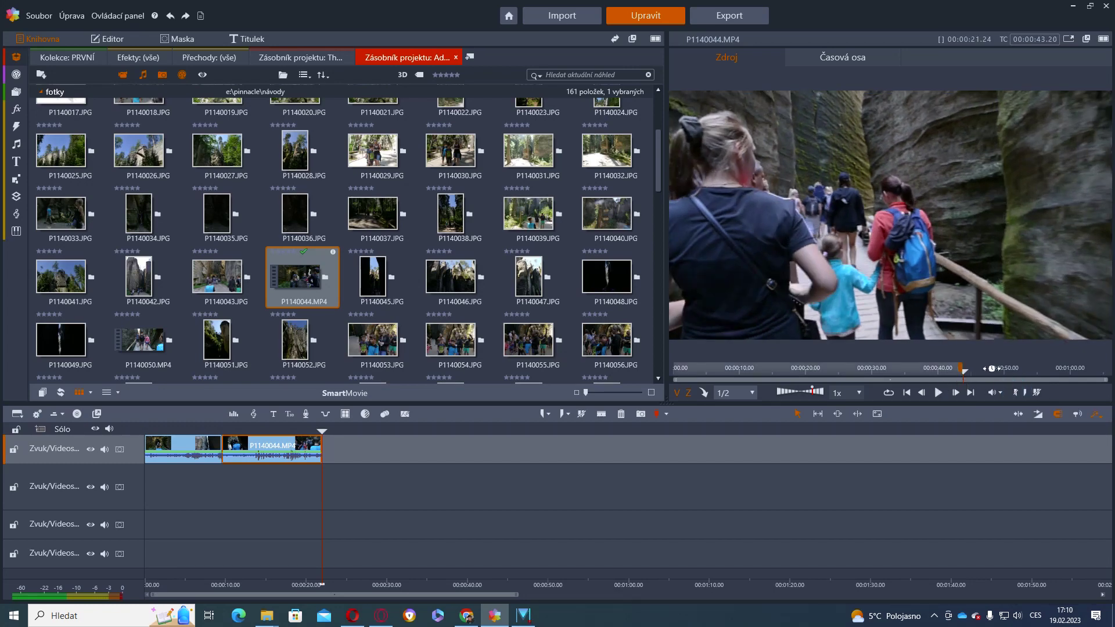
left_click(1017, 369)
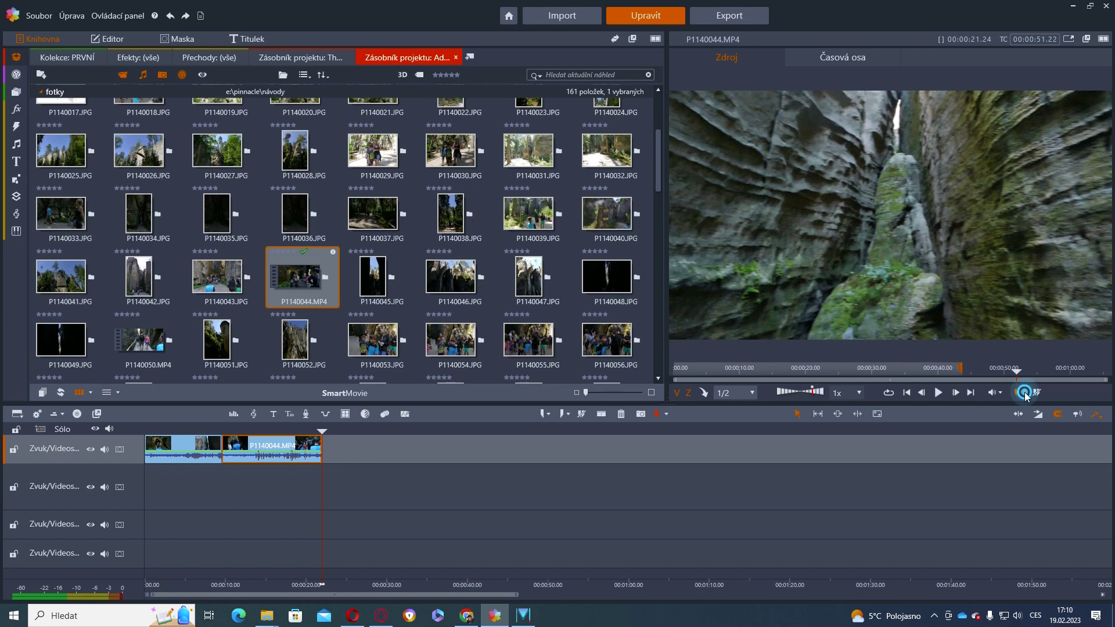
left_click(1026, 392)
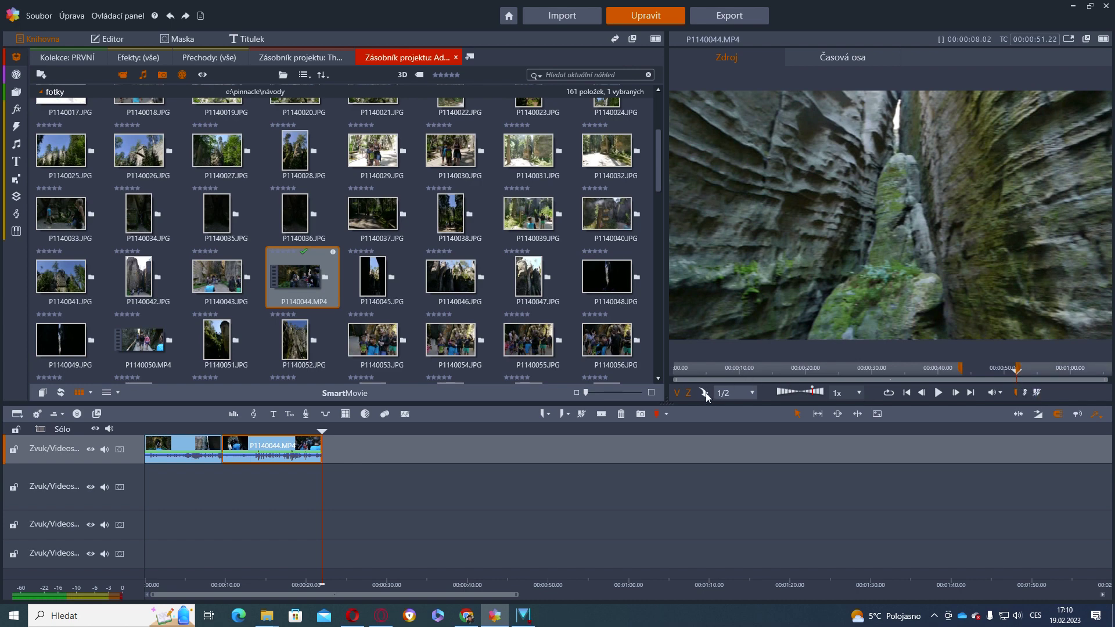
left_click(704, 393)
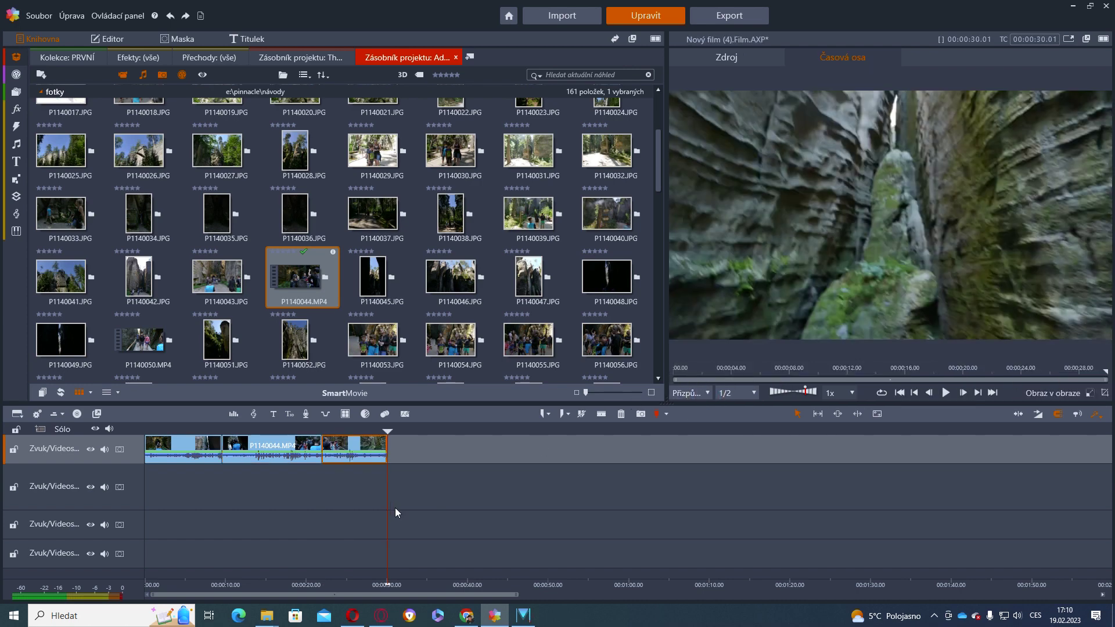
Select the first track's clips and scrub to the stone arch frame near 4 seconds
left_click_drag(411, 452, 171, 458)
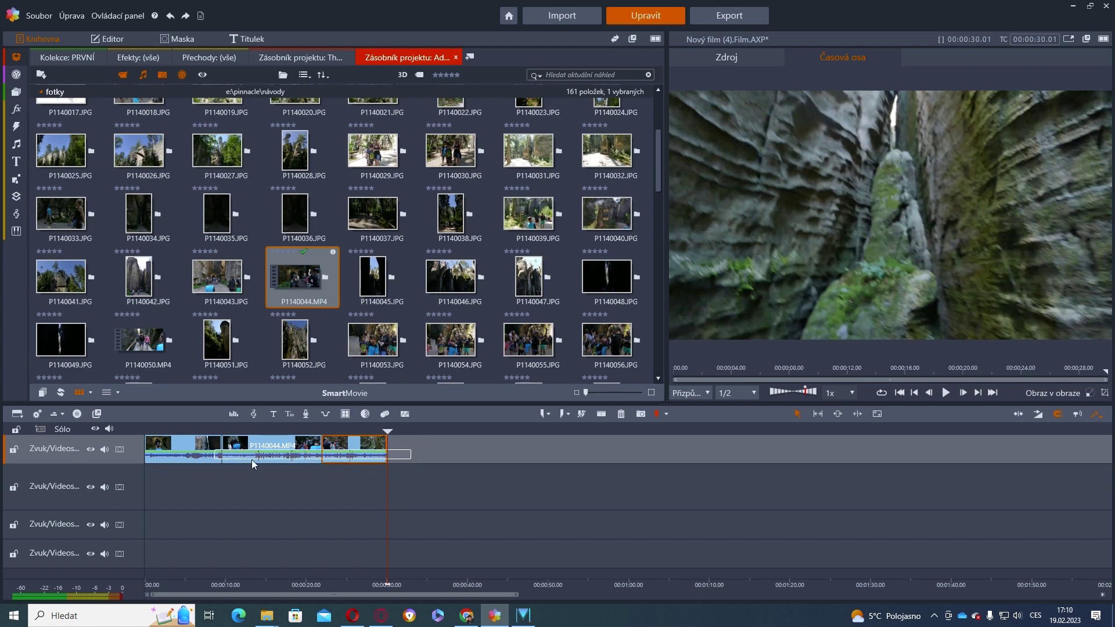
left_click(510, 445)
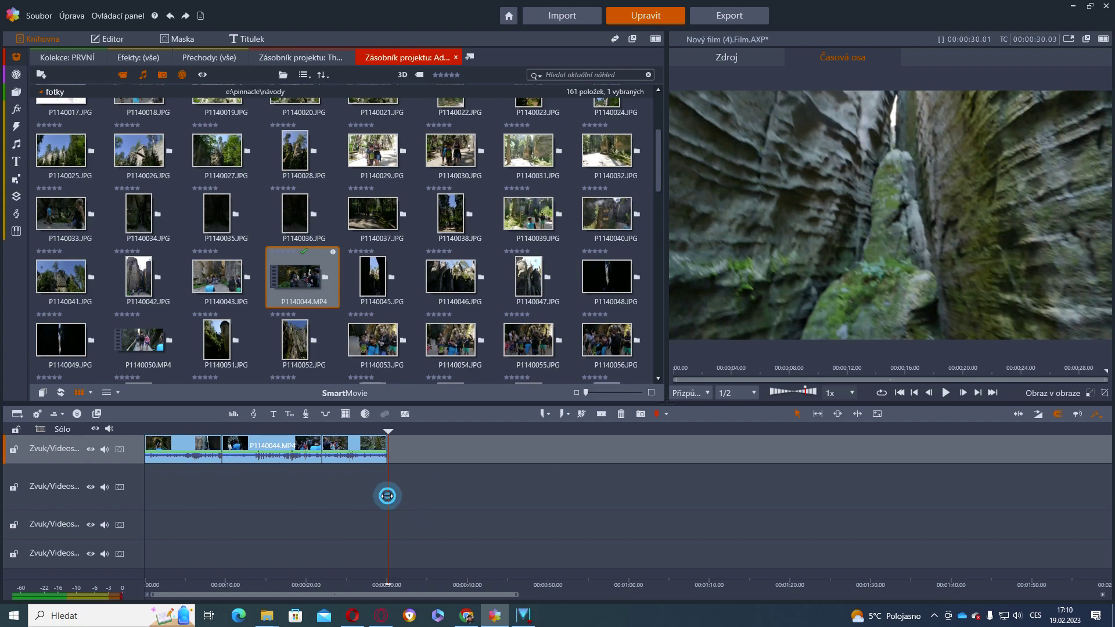
left_click(181, 488)
left_click_drag(179, 488, 163, 488)
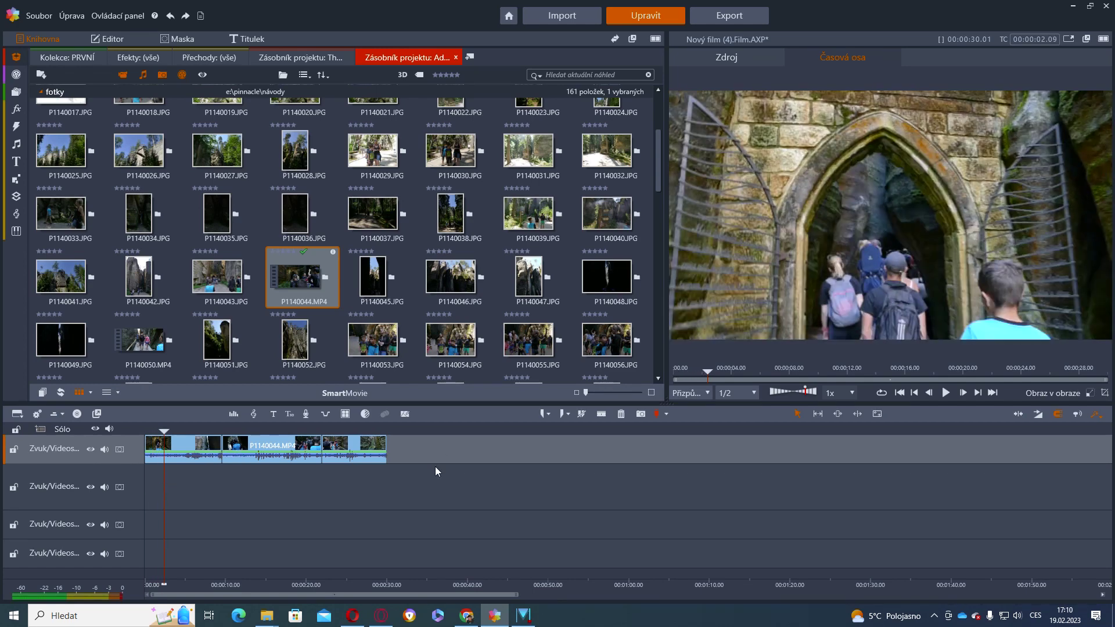
Make the first video track taller and preview each of the three clips
left_click_drag(109, 462, 122, 536)
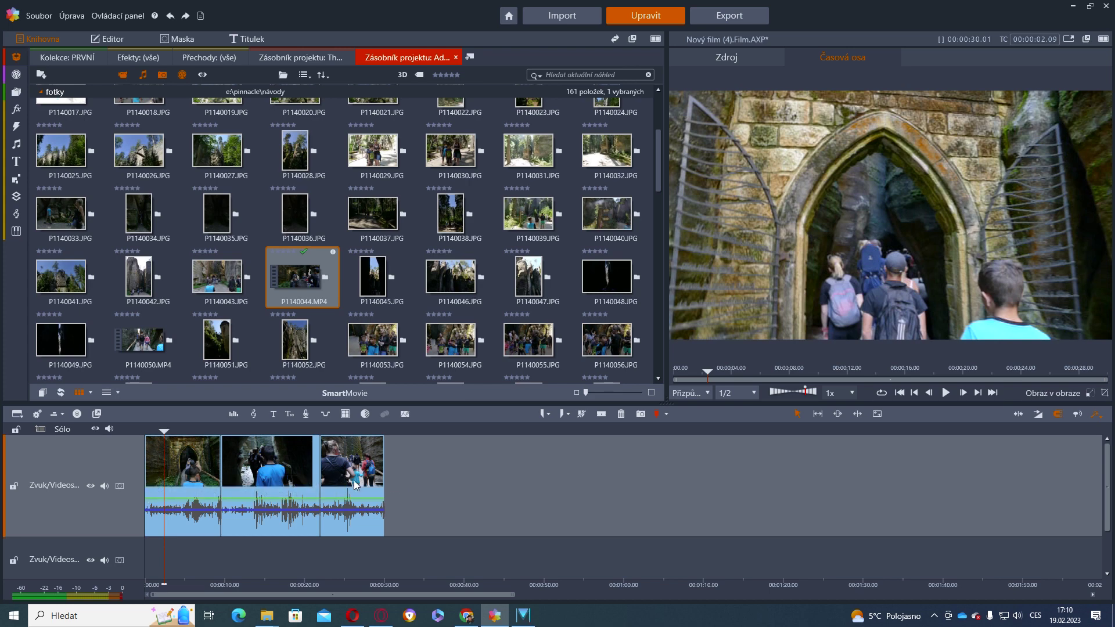
left_click(164, 460)
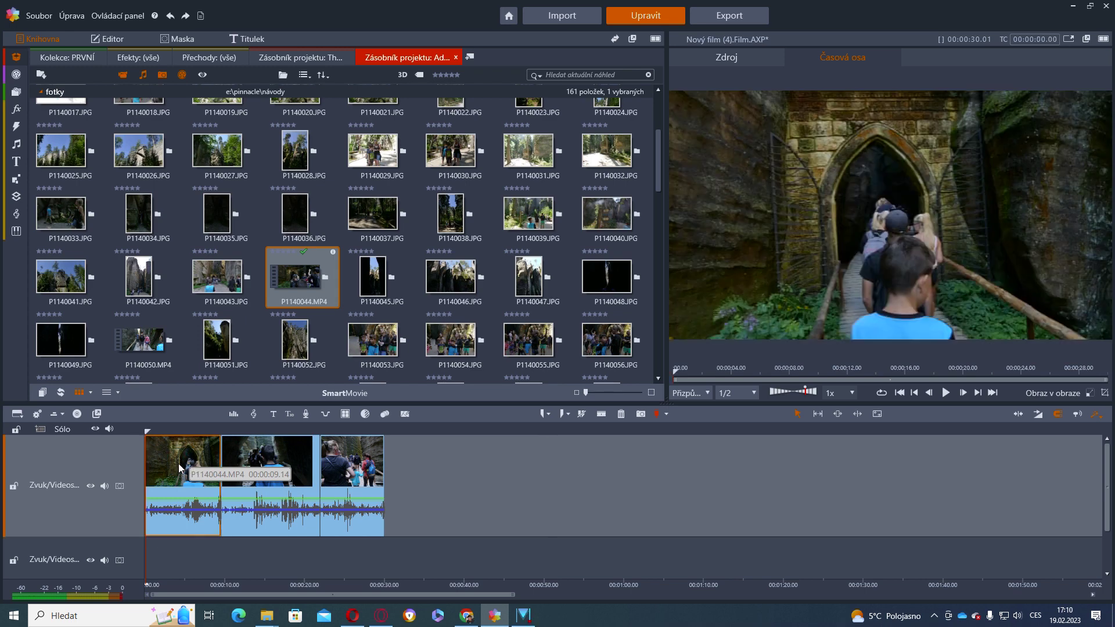
left_click(287, 464)
left_click(334, 465)
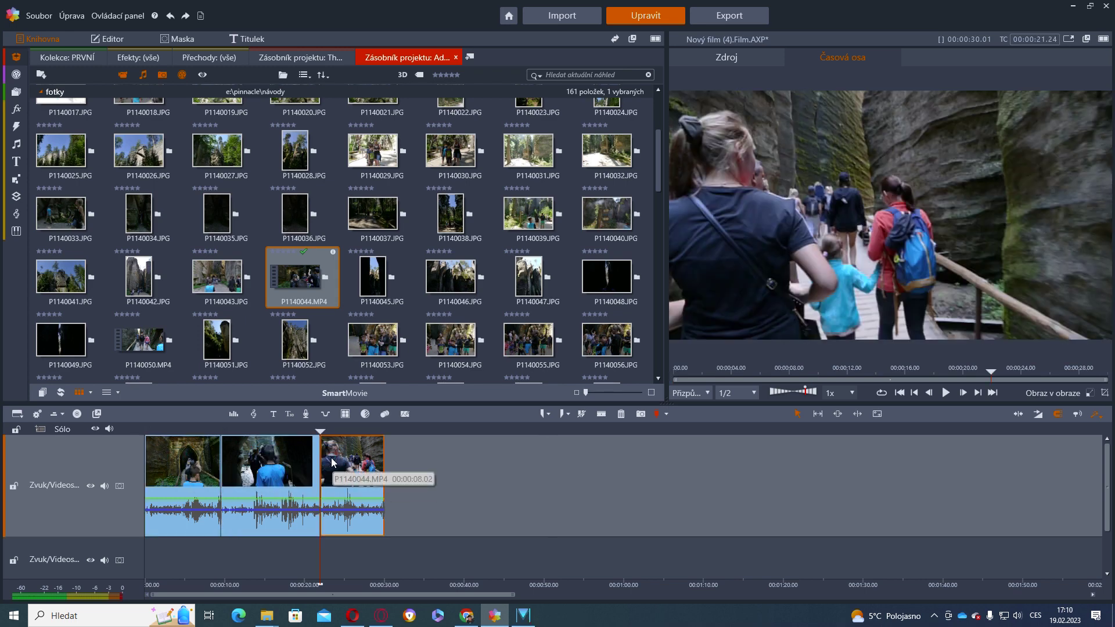
left_click(186, 465)
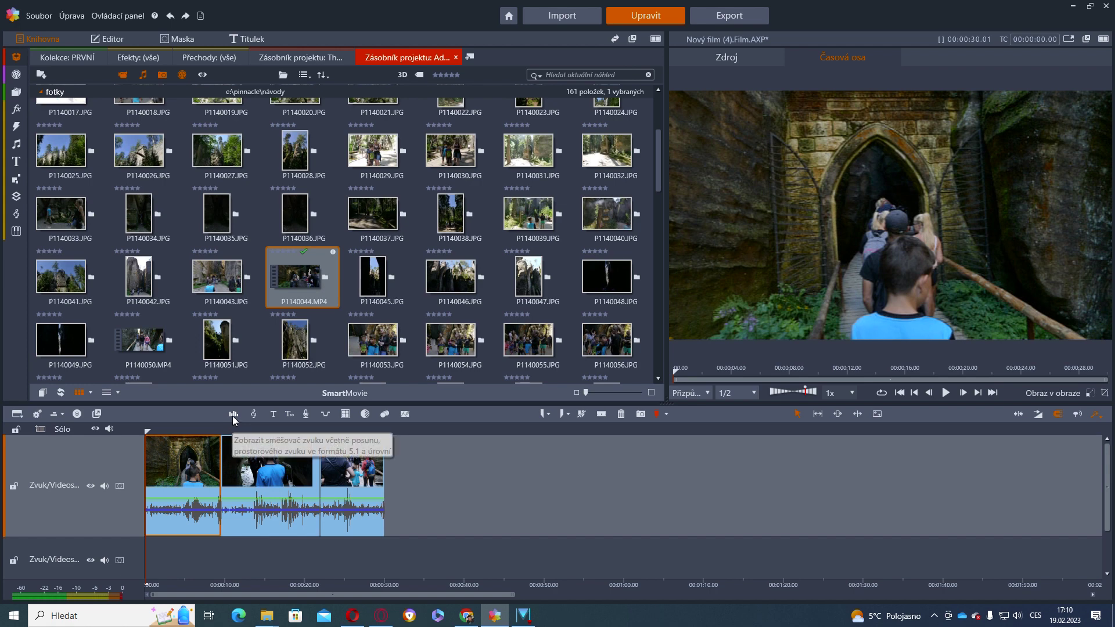
Show the audio mixer, adjust a level, expand the timeline panel, heighten the track and zoom in
left_click(232, 415)
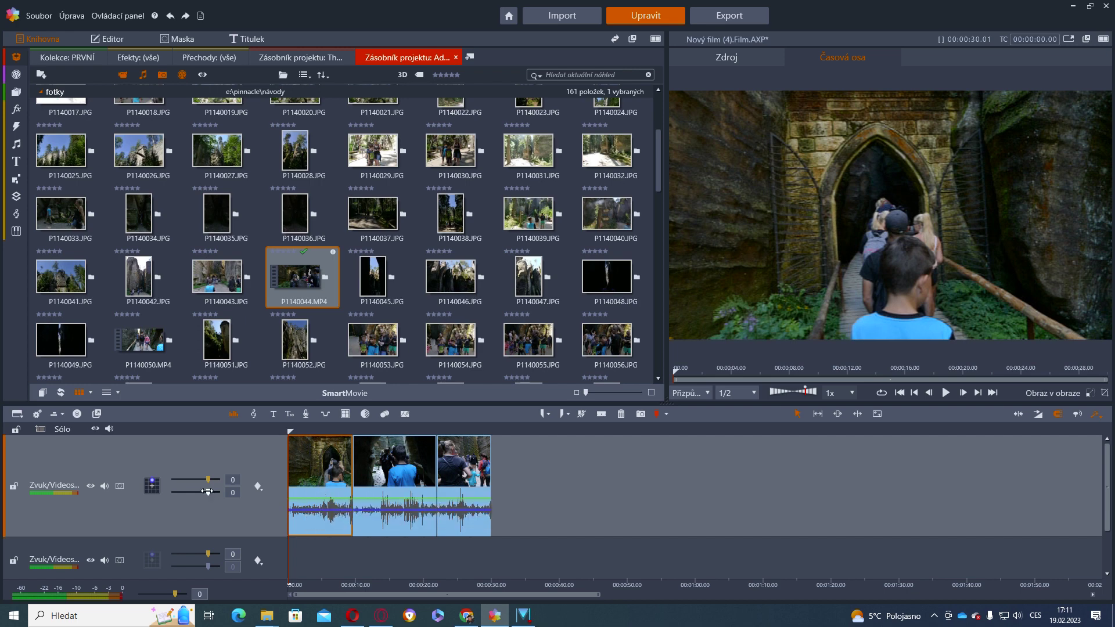
left_click_drag(208, 491, 203, 500)
left_click_drag(667, 403, 662, 216)
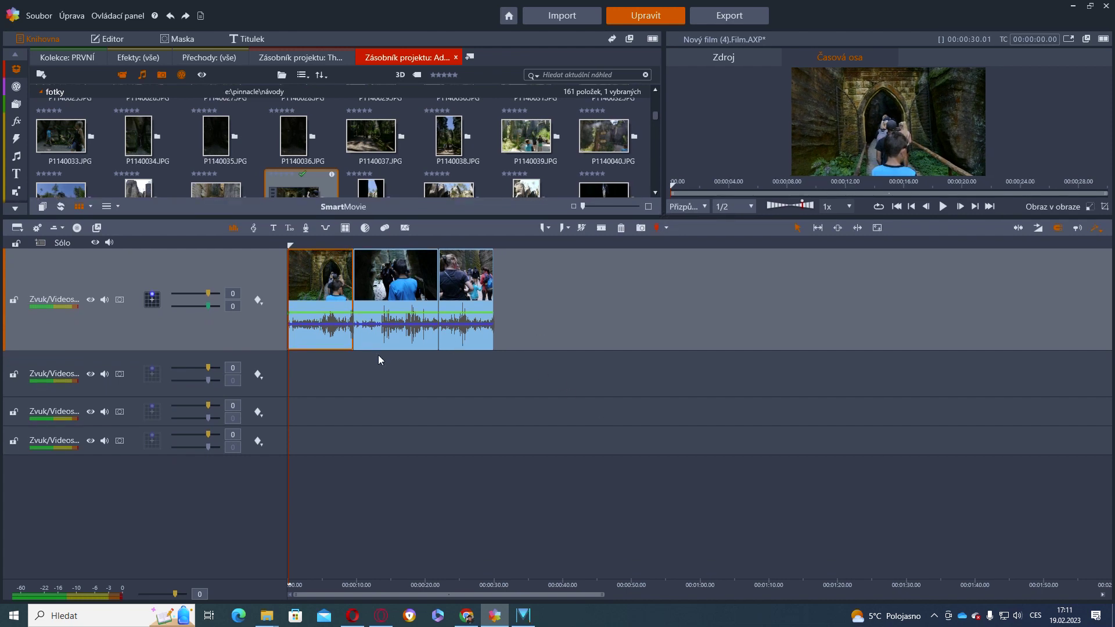
left_click_drag(566, 350, 592, 512)
left_click_drag(464, 583, 862, 592)
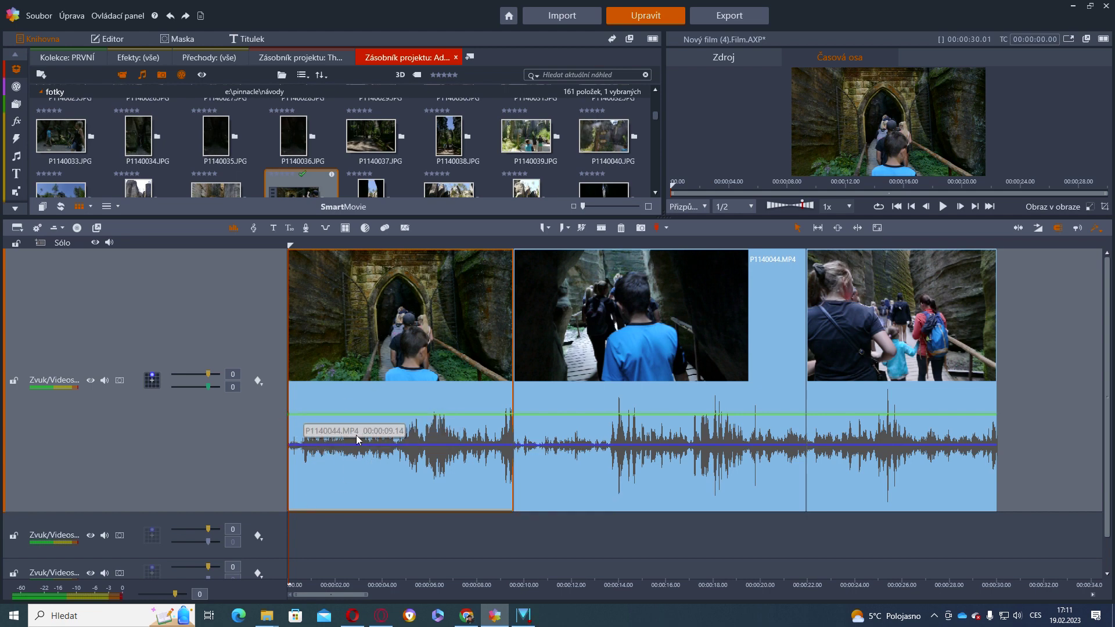
Keyframe the first clip's volume to fade in from silence, dip to -18dB, then hit 12dB
left_click(306, 416)
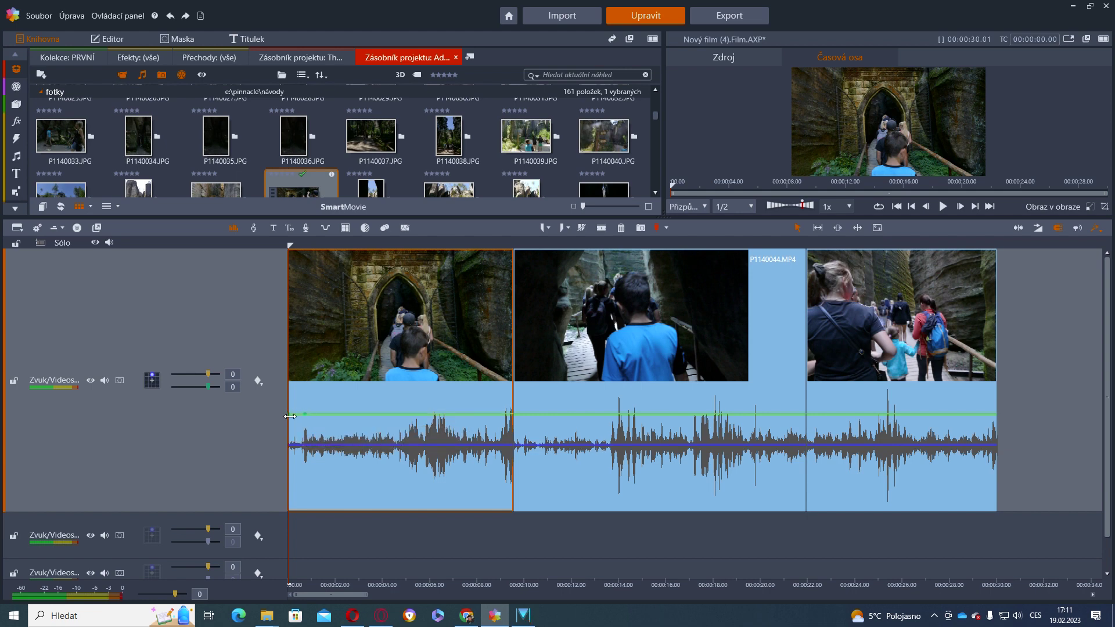
left_click_drag(304, 415, 322, 413)
left_click(544, 546)
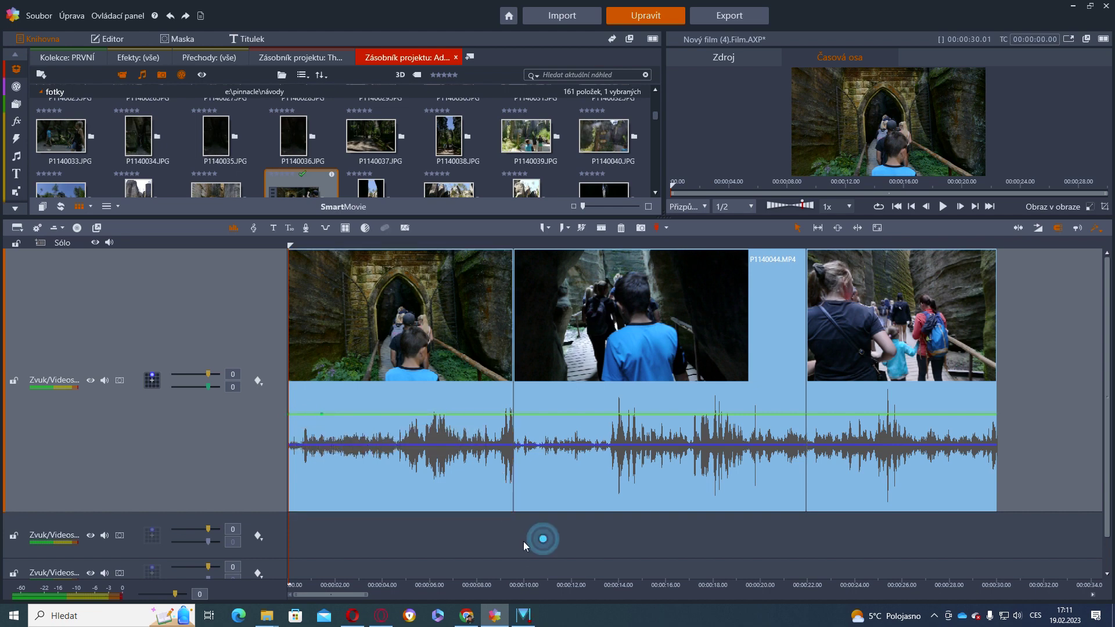
key("space")
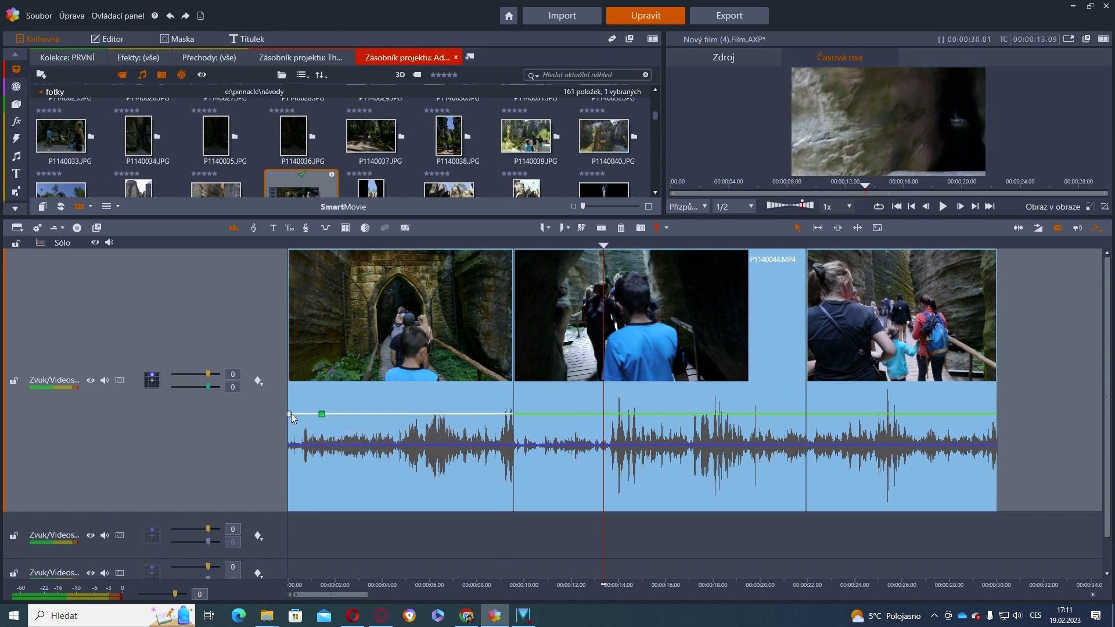
left_click_drag(290, 415, 278, 531)
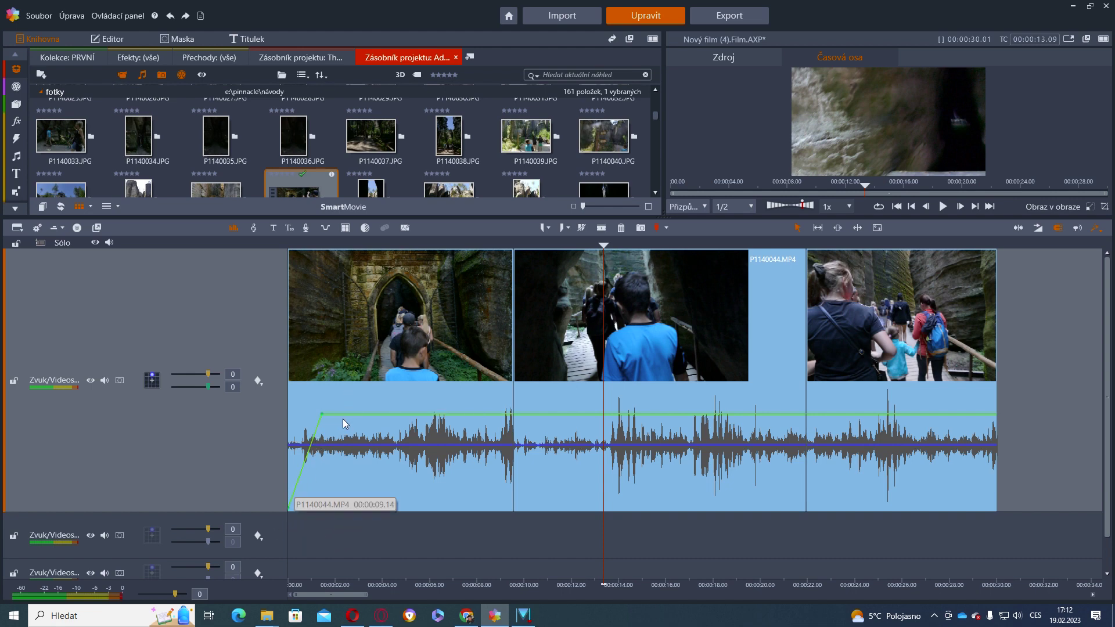
left_click_drag(344, 412, 334, 473)
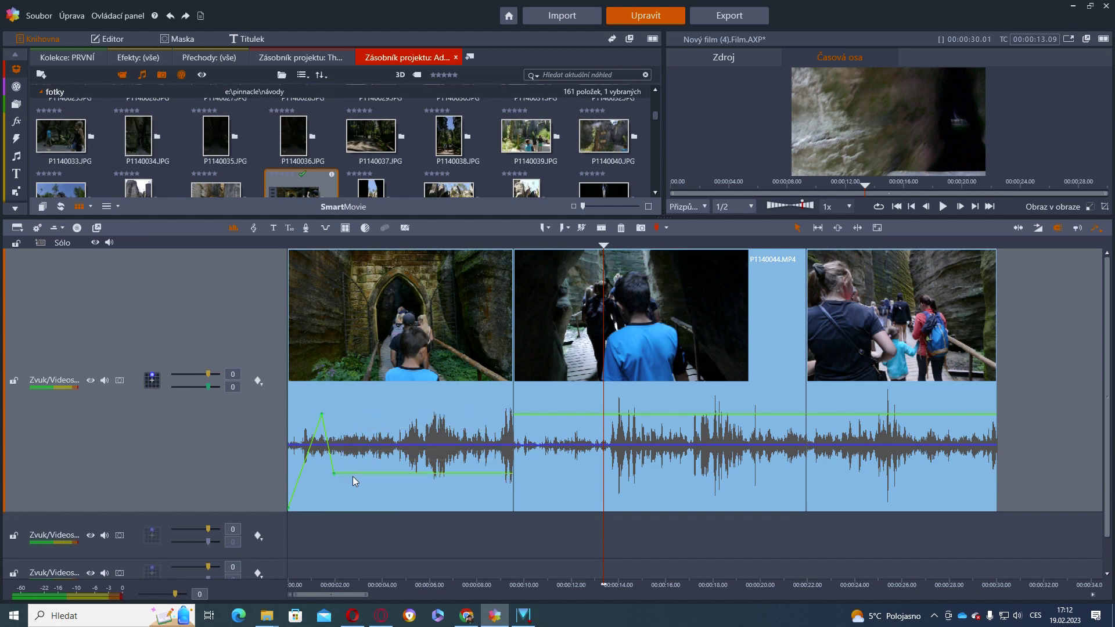
left_click_drag(354, 474, 358, 540)
Add test volume keyframes to the second clip: down to silence, back up, then -10dB
left_click(534, 415)
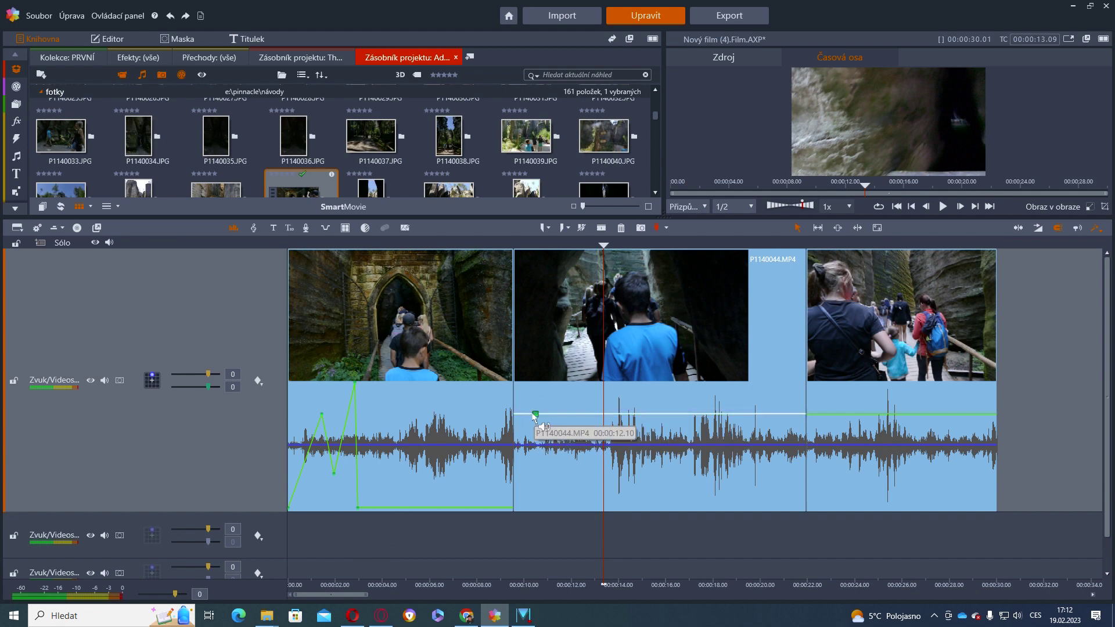
left_click_drag(536, 415, 510, 527)
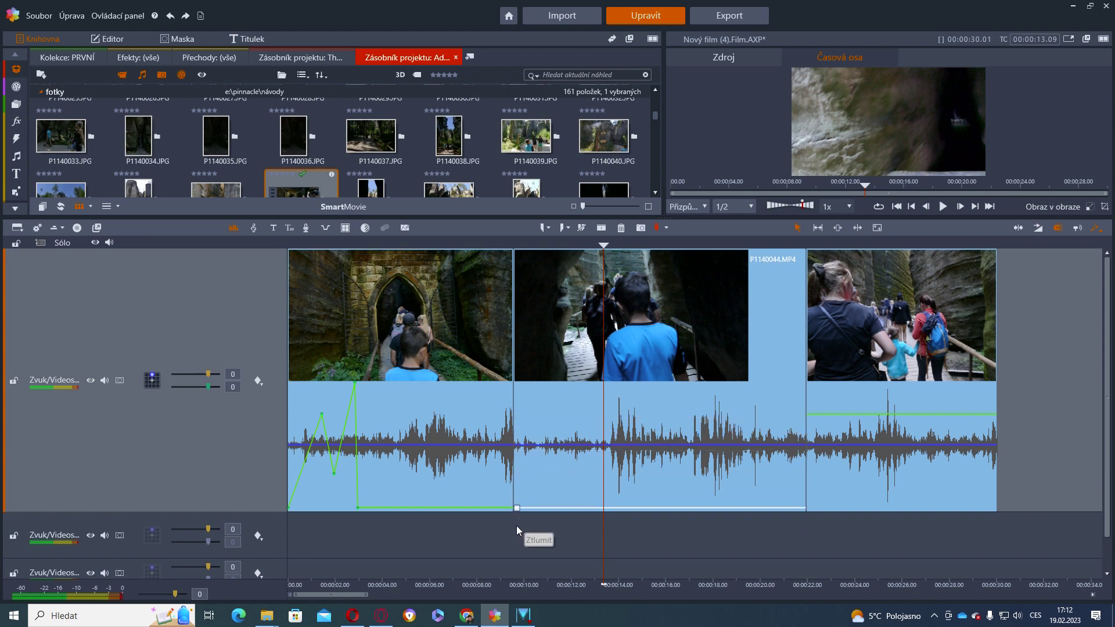
left_click_drag(532, 507, 537, 383)
left_click(559, 386)
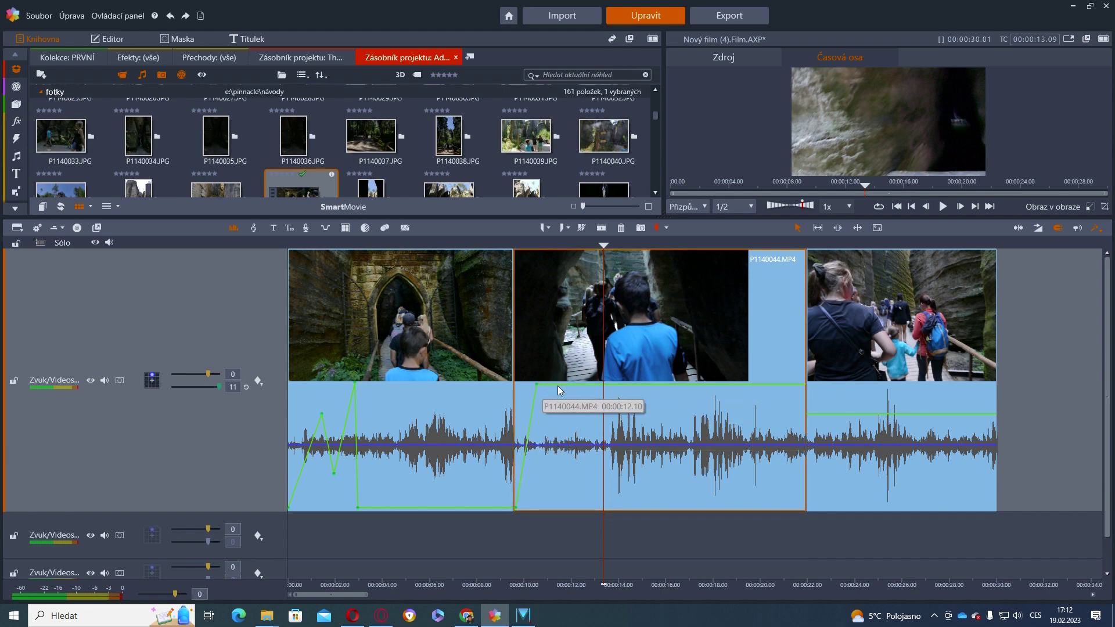
left_click_drag(559, 386, 557, 487)
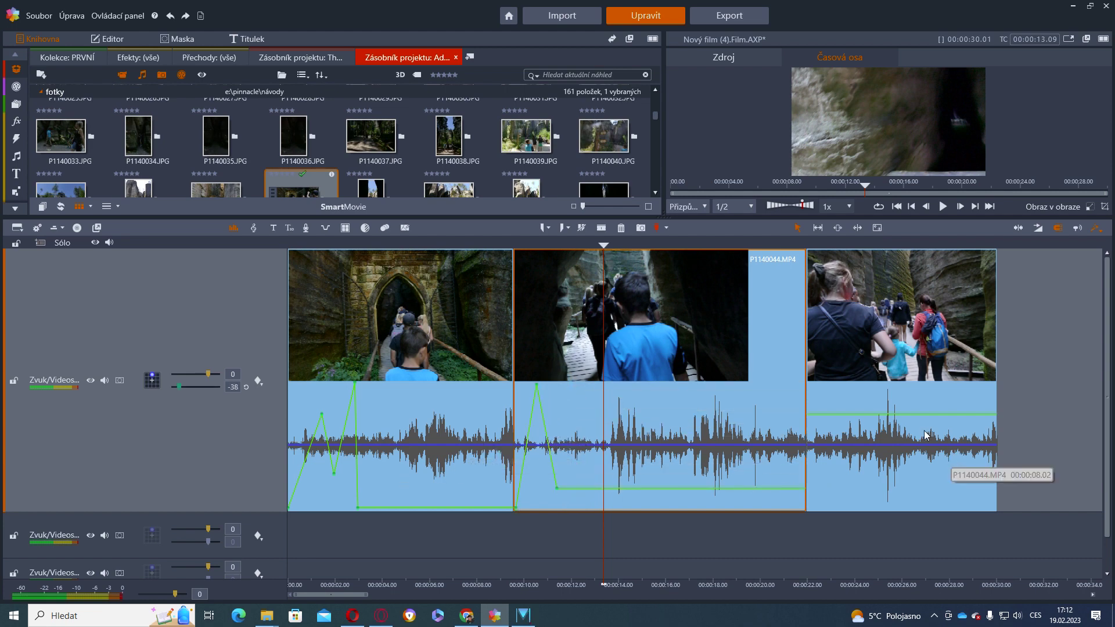
Reset the first and second clips' volume keyframes with Vynulovat klíčový snímek, then level all three clips
left_click(439, 482)
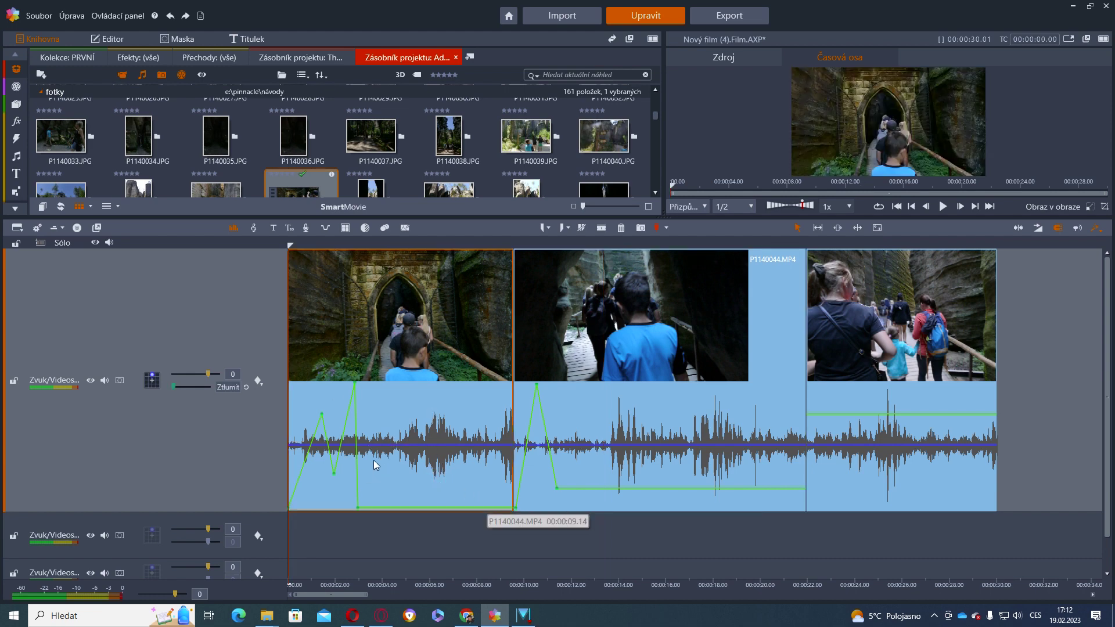
left_click(261, 384)
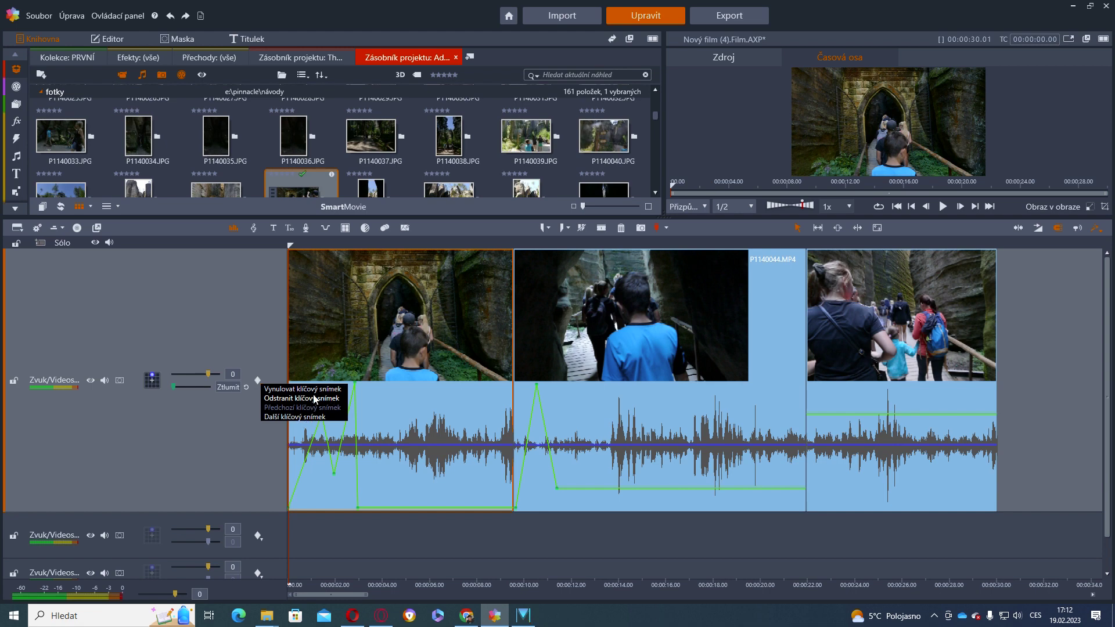
left_click(315, 389)
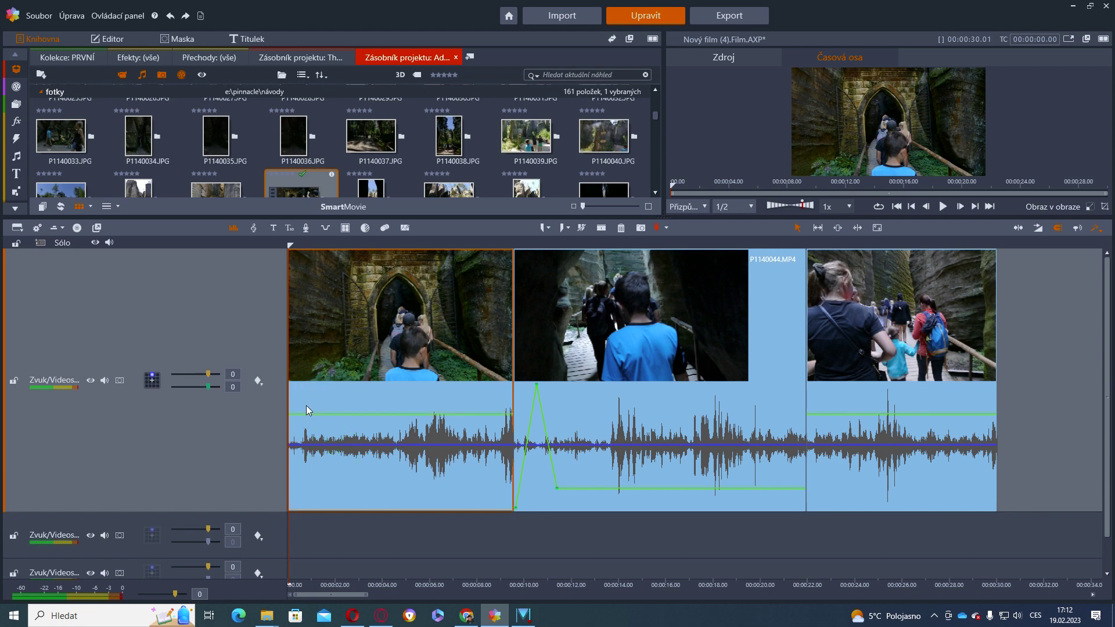
left_click(602, 429)
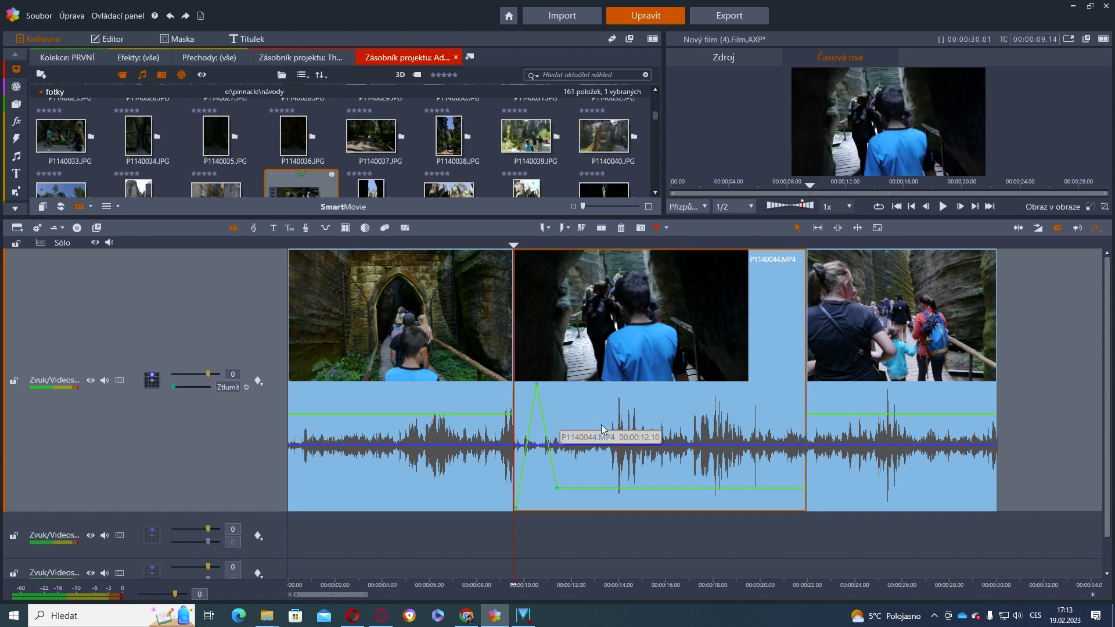
left_click(260, 384)
left_click(272, 389)
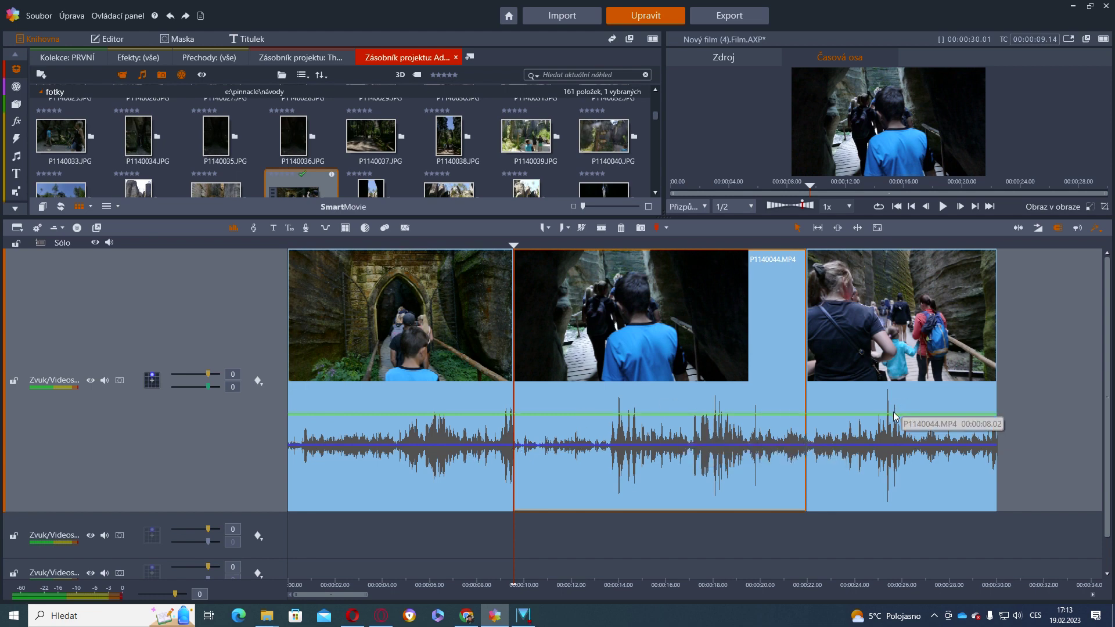
left_click_drag(1052, 410, 468, 460)
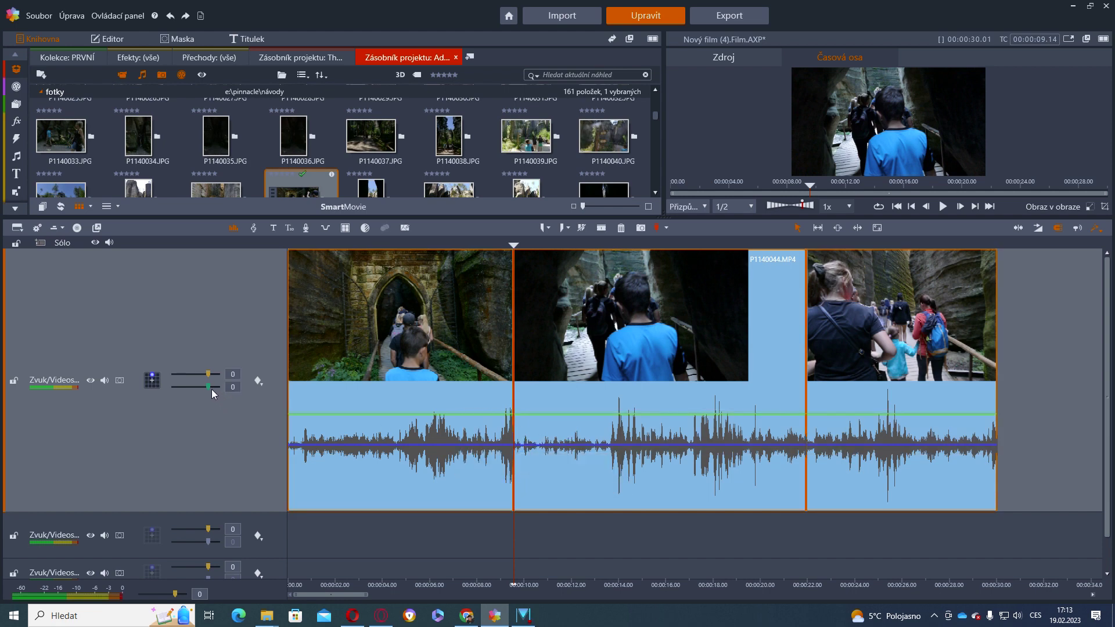
left_click_drag(212, 389, 220, 400)
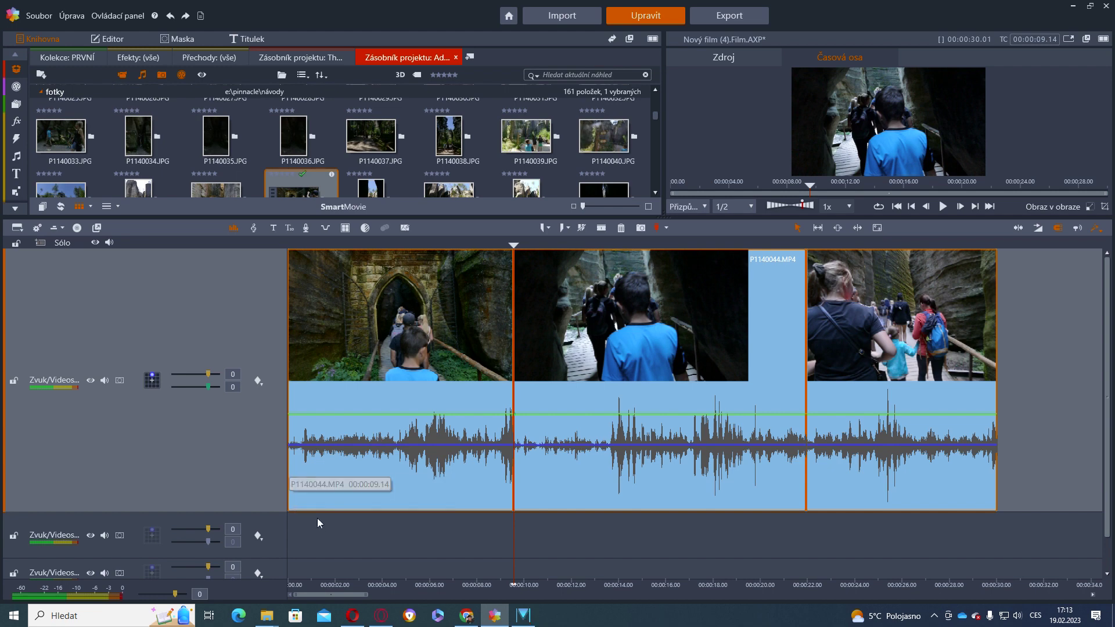
Add a fade-in to the first clip's start, with a shorter track, zoomed-out timeline and larger preview
left_click_drag(287, 512, 243, 300)
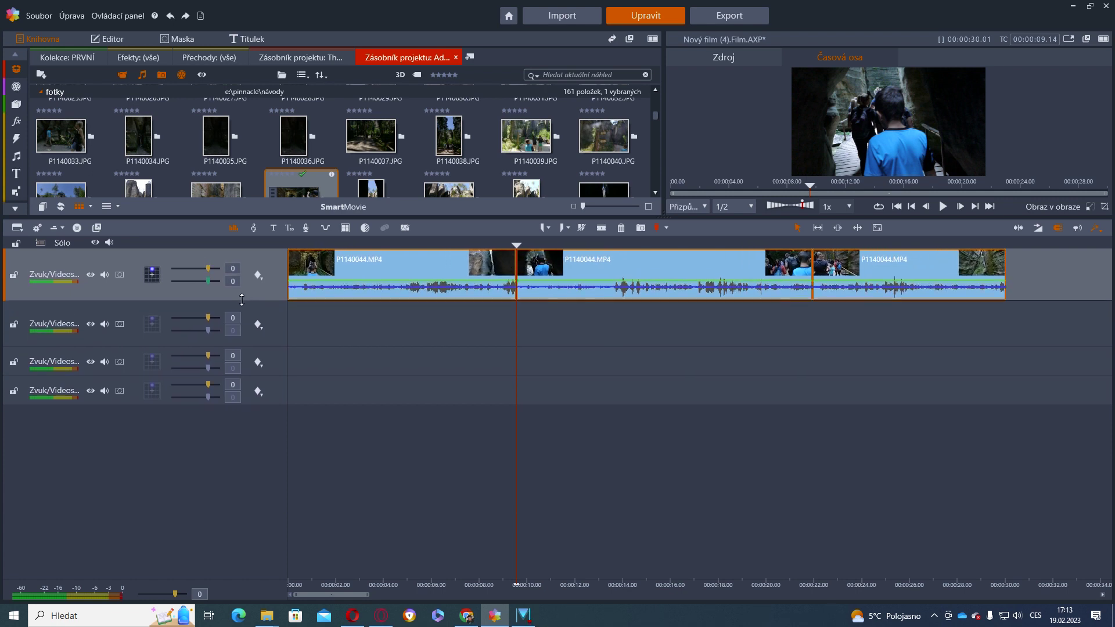
left_click_drag(600, 585, 416, 584)
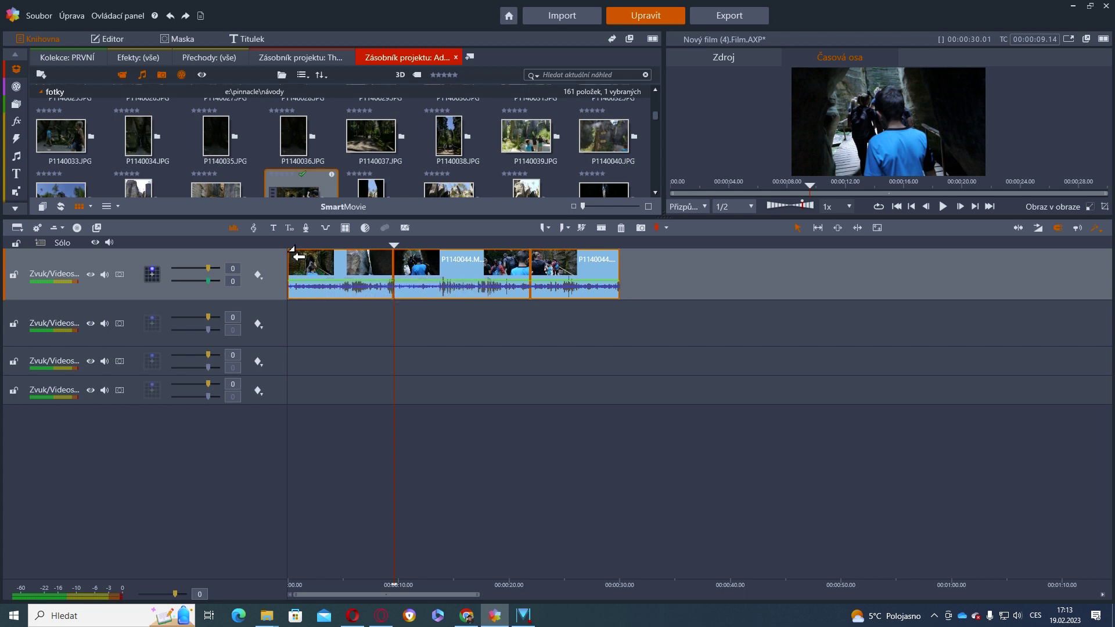
left_click_drag(302, 258, 325, 269)
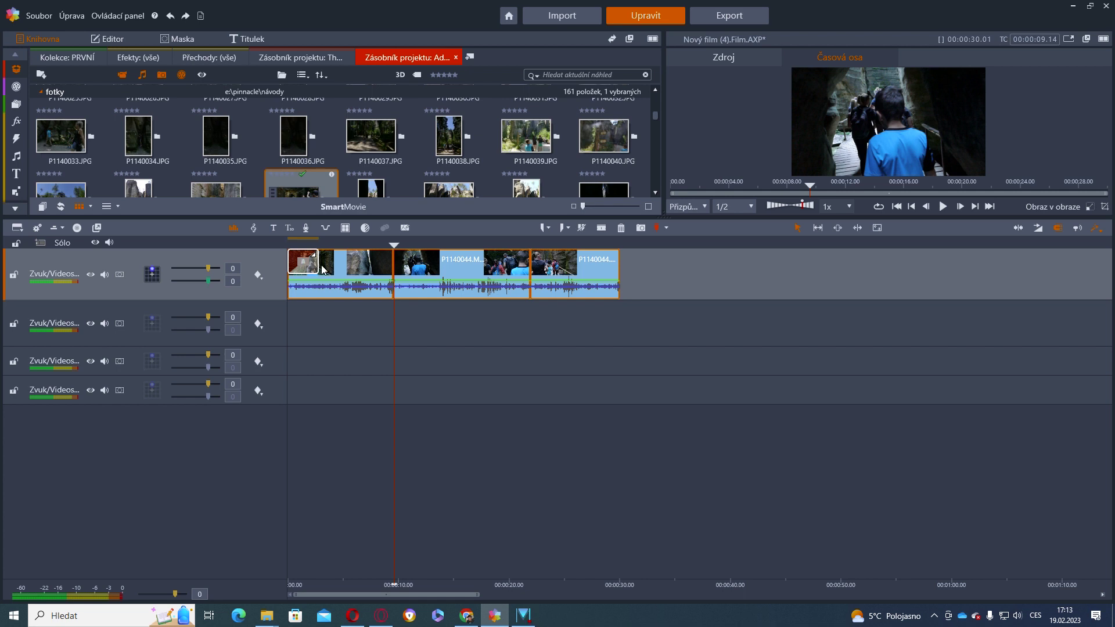
left_click_drag(656, 211, 657, 336)
left_click(897, 328)
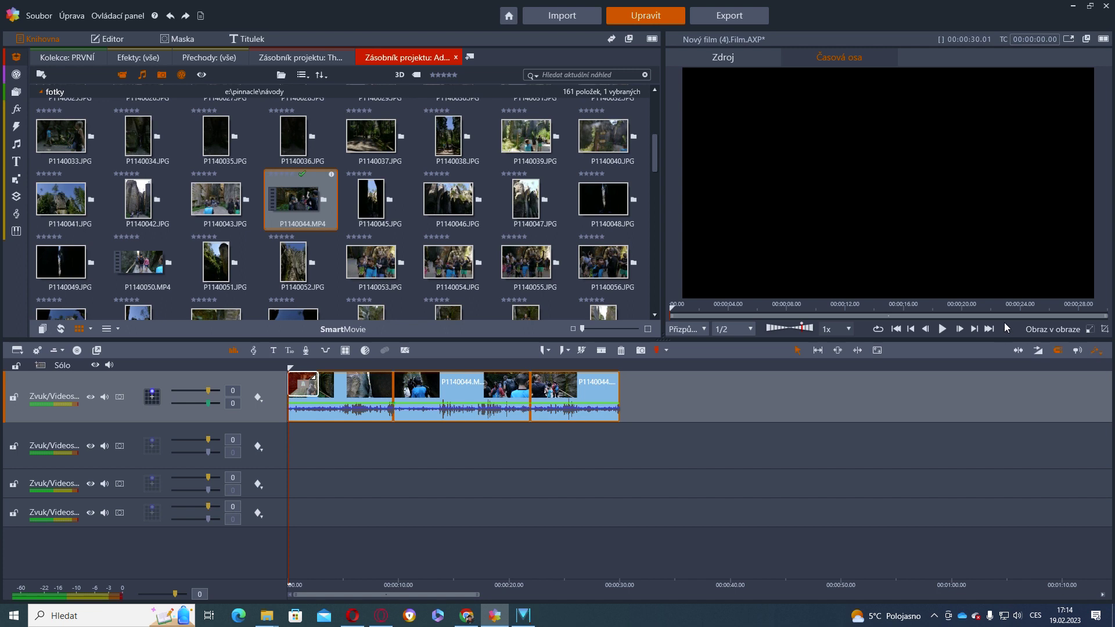
Widen the preview, lower playback volume, lengthen the first clip and replay the film from the start
left_click_drag(662, 339, 644, 347)
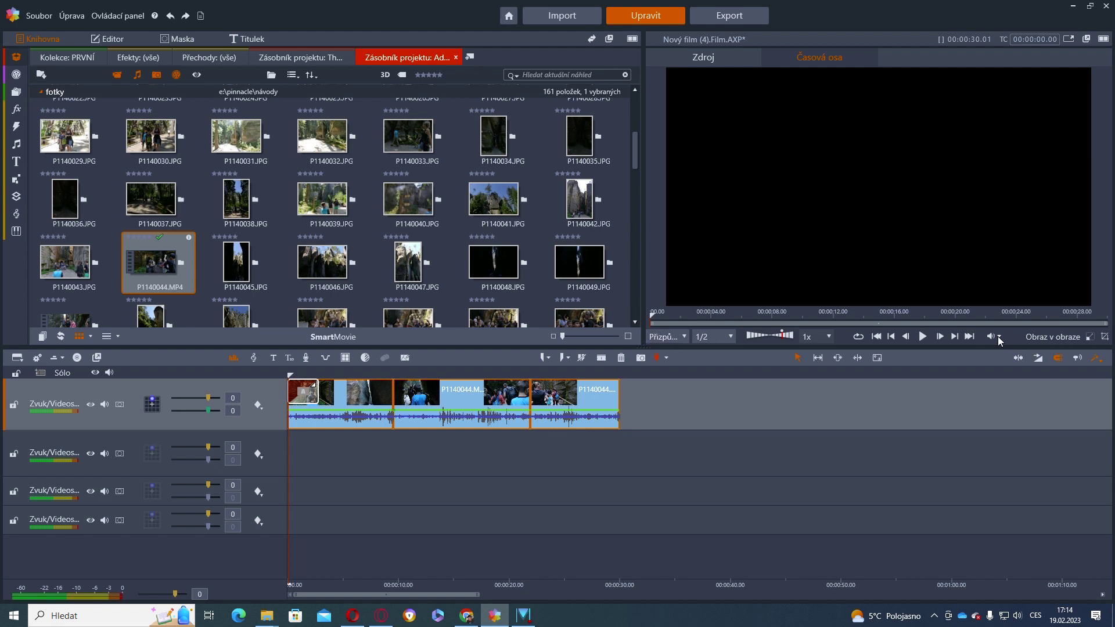
left_click(1012, 326)
left_click(922, 338)
left_click(922, 338)
left_click(922, 337)
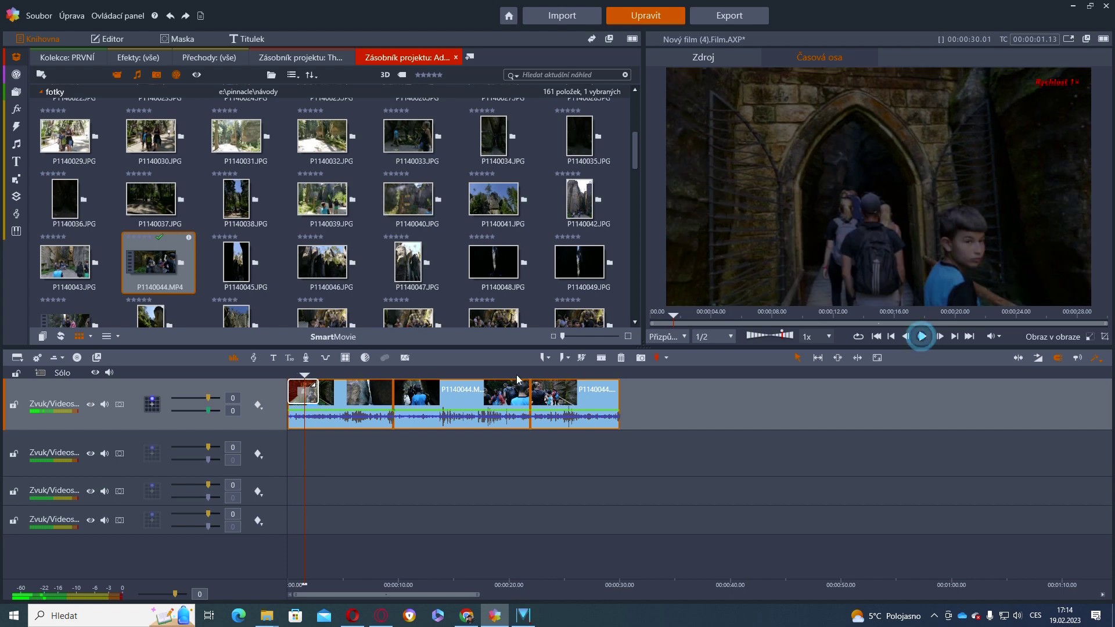
left_click_drag(314, 401, 350, 401)
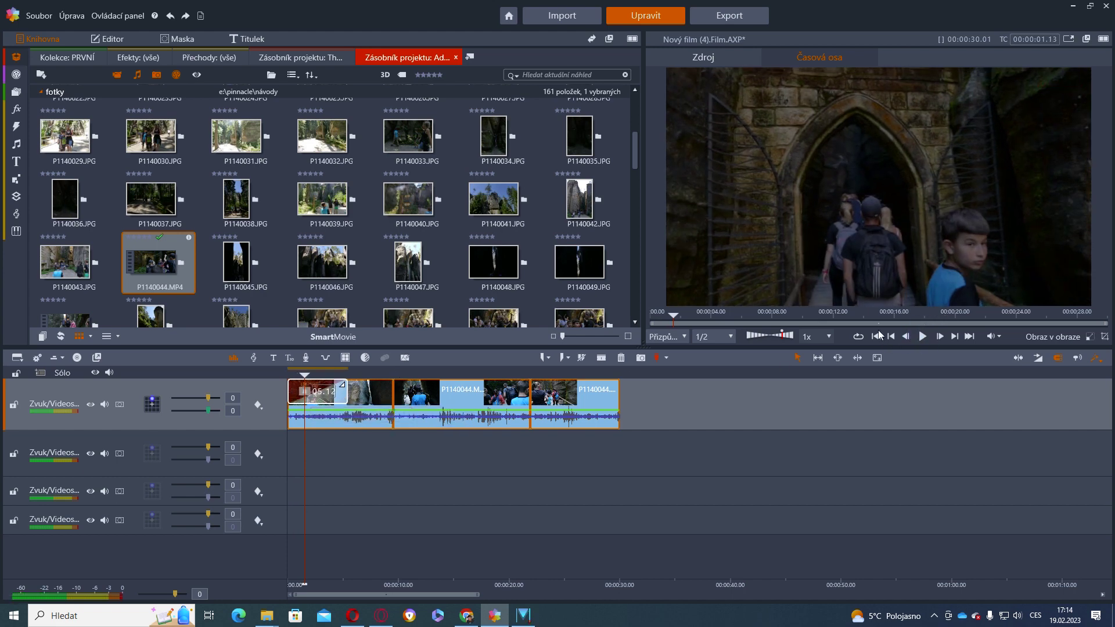
left_click(876, 337)
left_click(921, 342)
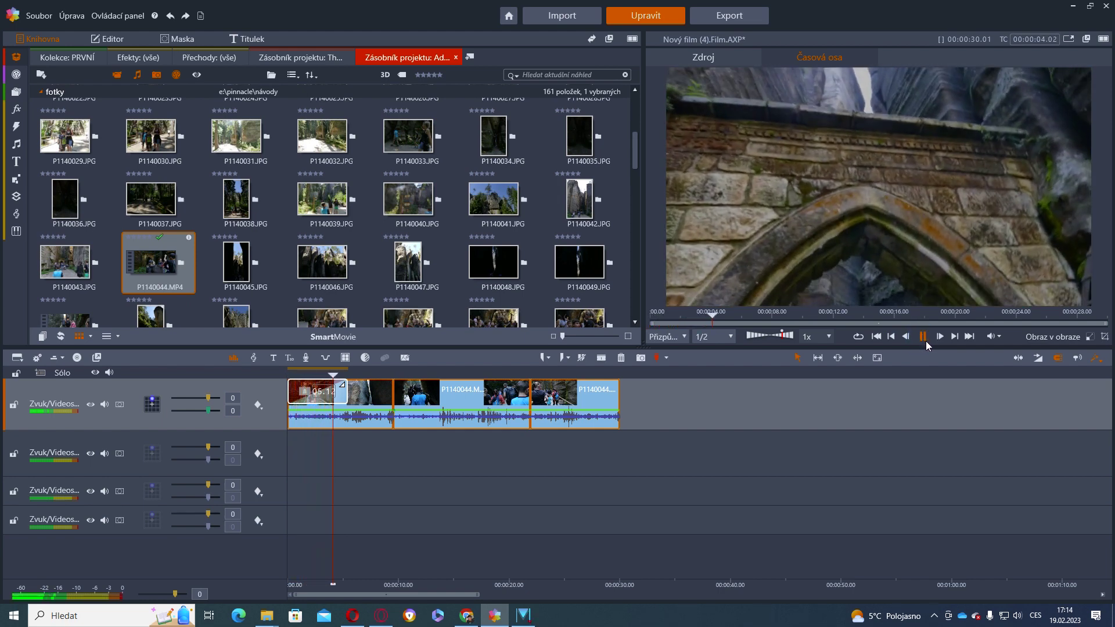
left_click(924, 341)
Add transitions at the clip 1/2 and clip 2/3 joins
left_click_drag(395, 382, 408, 383)
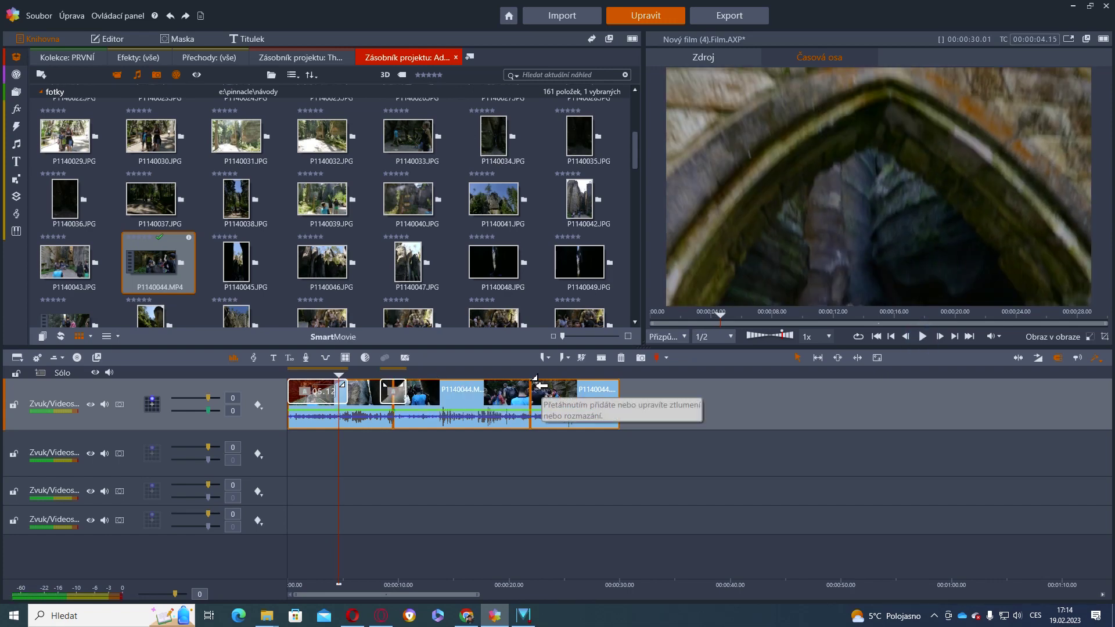
left_click_drag(531, 383, 551, 397)
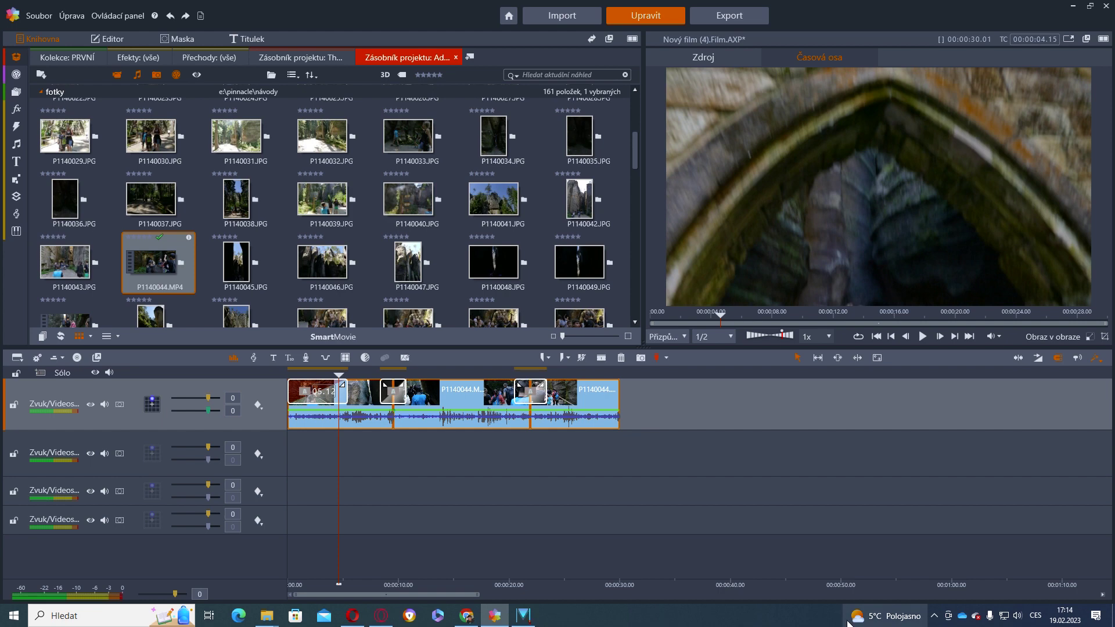
left_click_drag(340, 467, 318, 470)
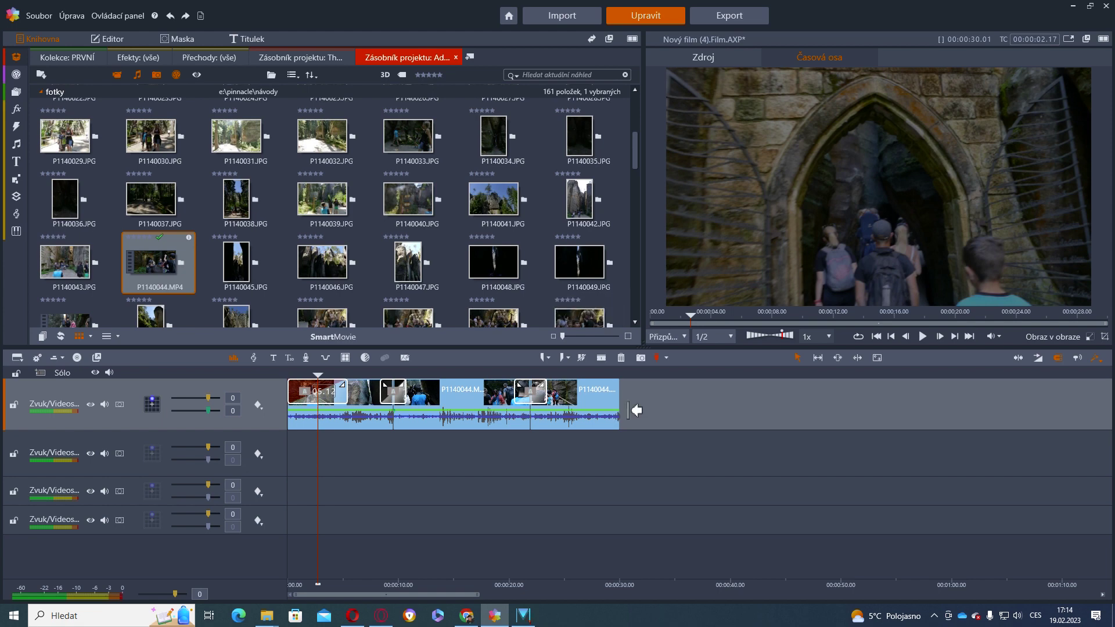
Append photo P1140041.JPG after the video clips and set its scale to Měřítko > Vyplnit
left_click_drag(518, 183, 627, 408)
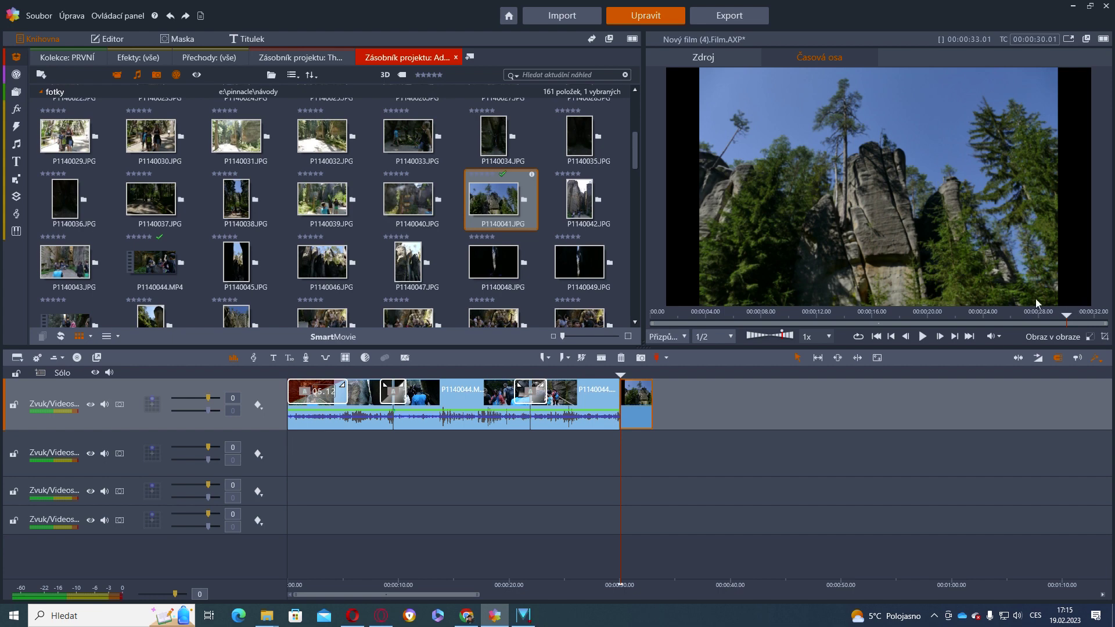
right_click(631, 403)
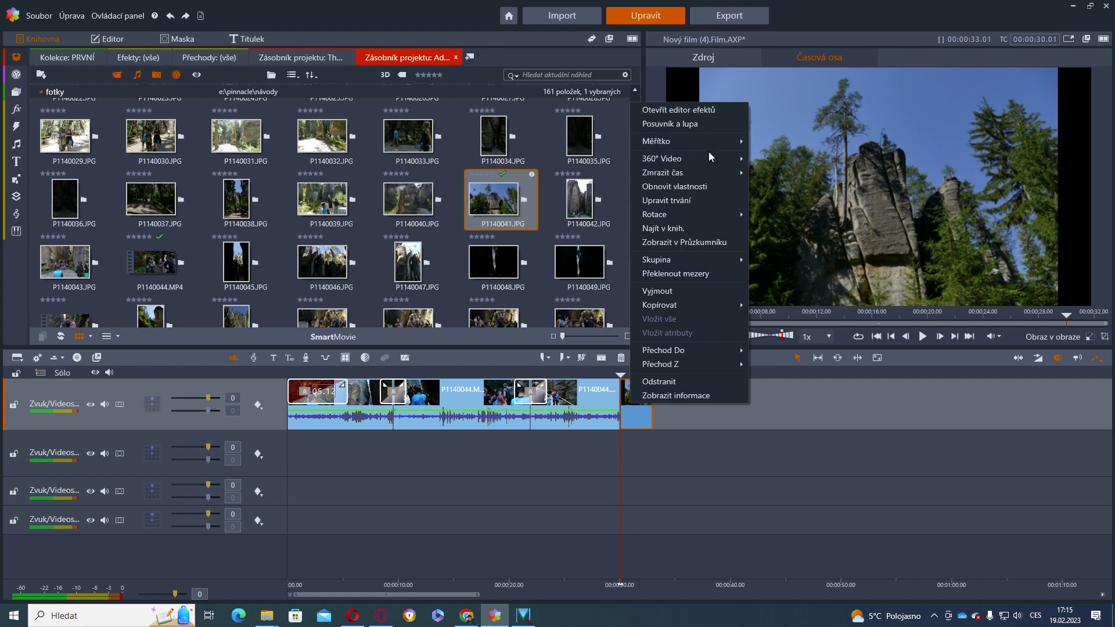
mouse_move(716, 171)
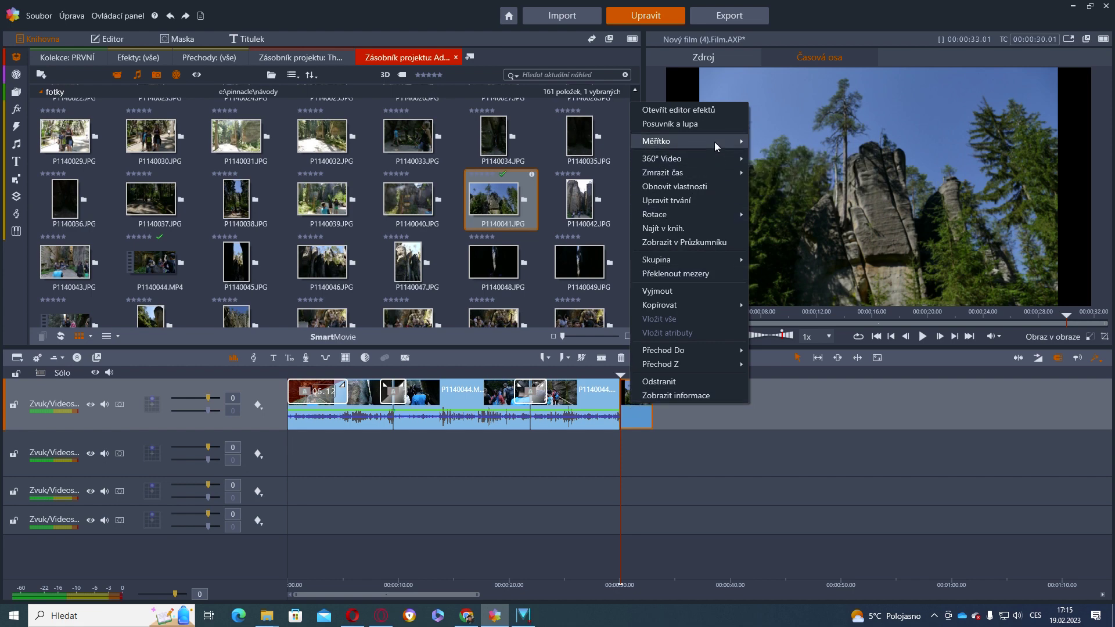
mouse_move(716, 141)
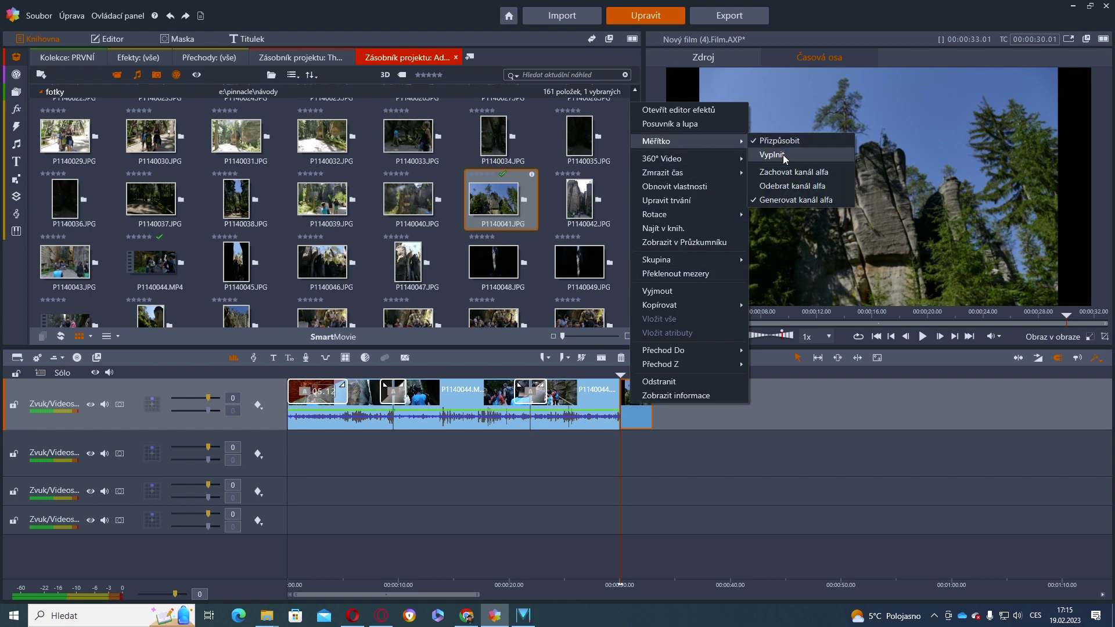
left_click(783, 155)
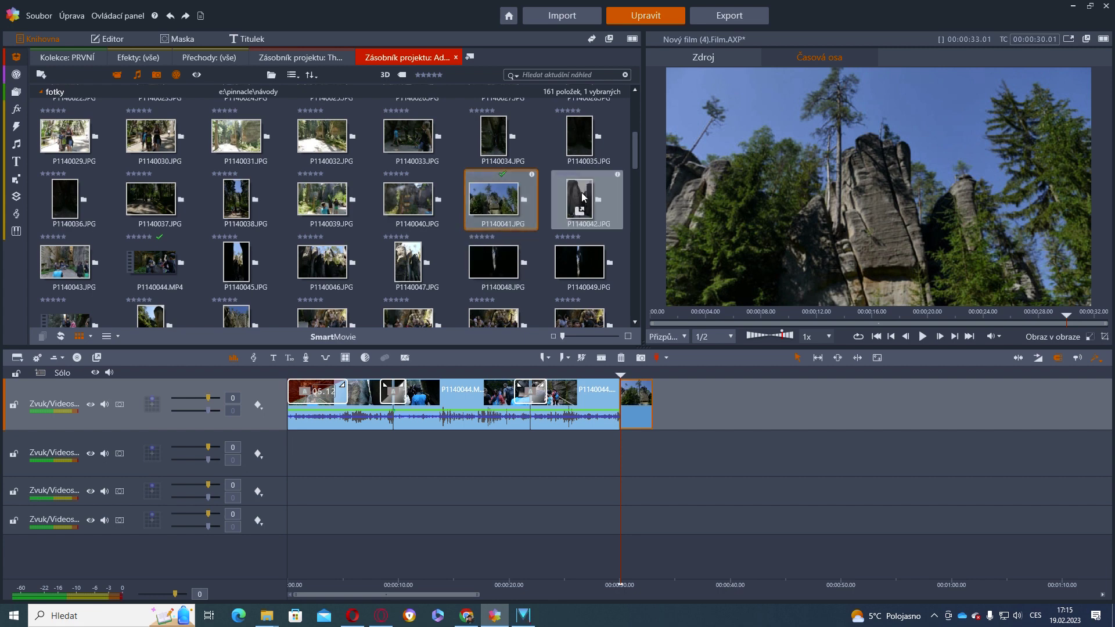
Append P1140042.JPG at the end, try Vyplnit, then scale it with Přizpůsobit to show it whole
left_click_drag(580, 197, 657, 401)
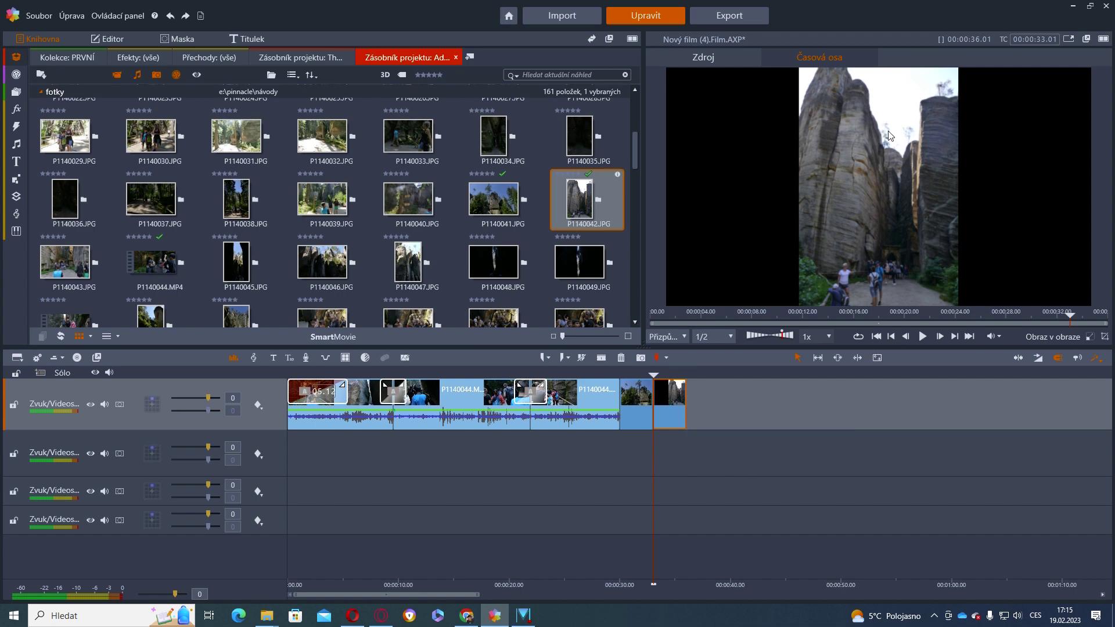
right_click(667, 416)
mouse_move(720, 146)
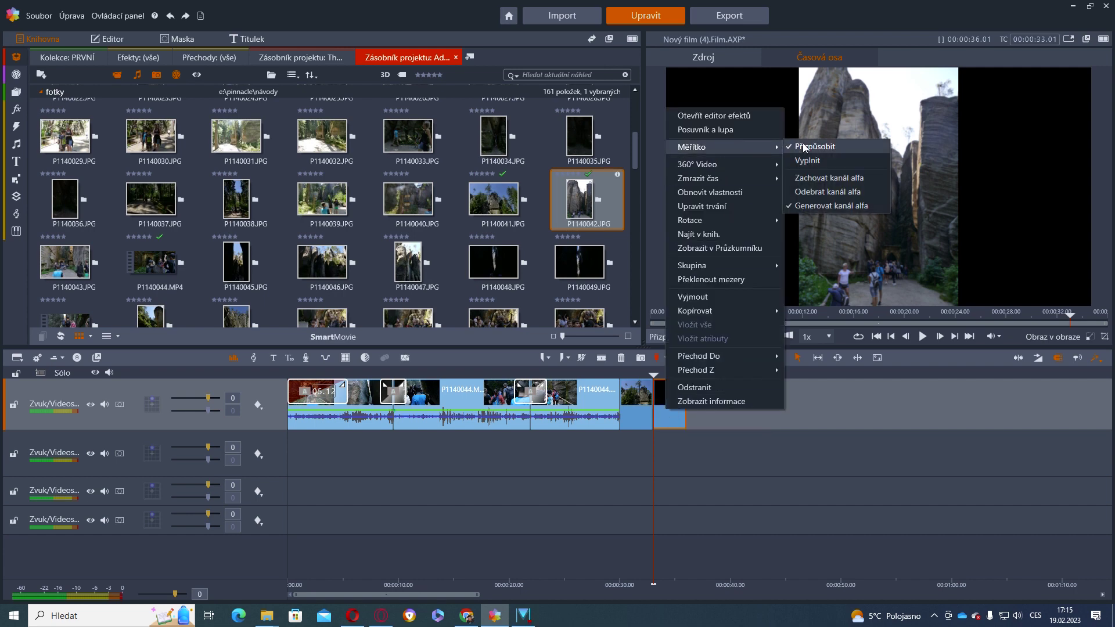
left_click(815, 162)
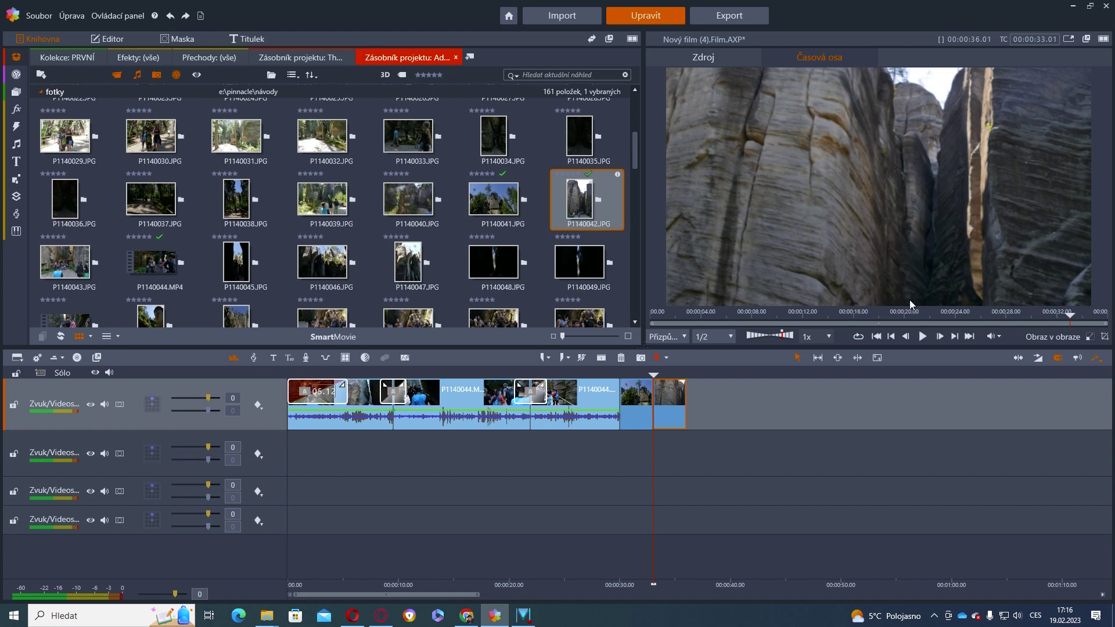
right_click(668, 409)
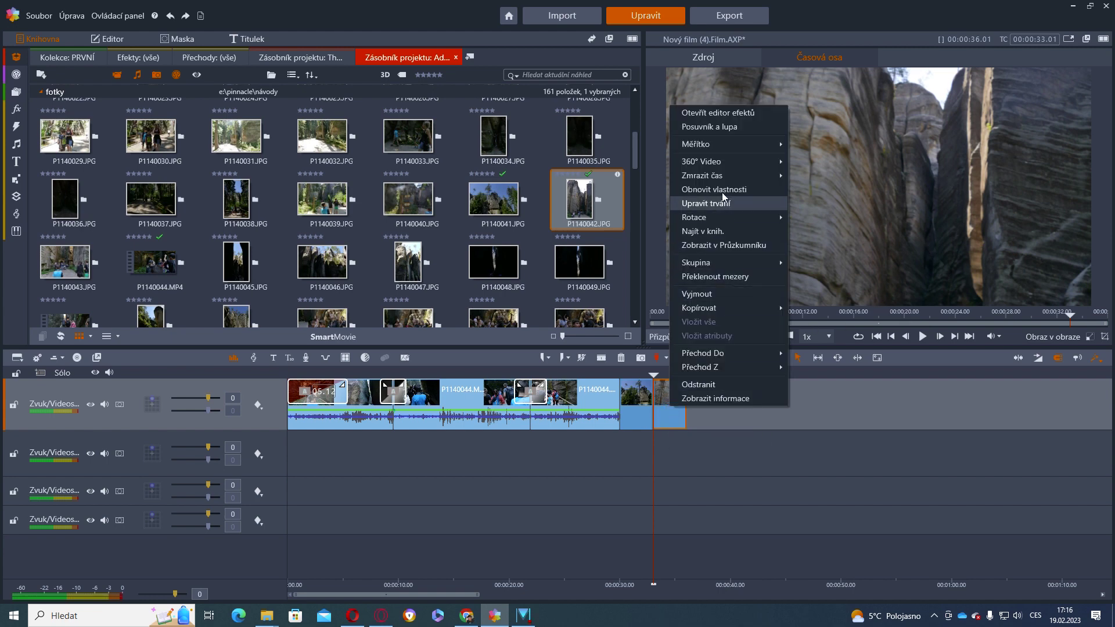
mouse_move(749, 143)
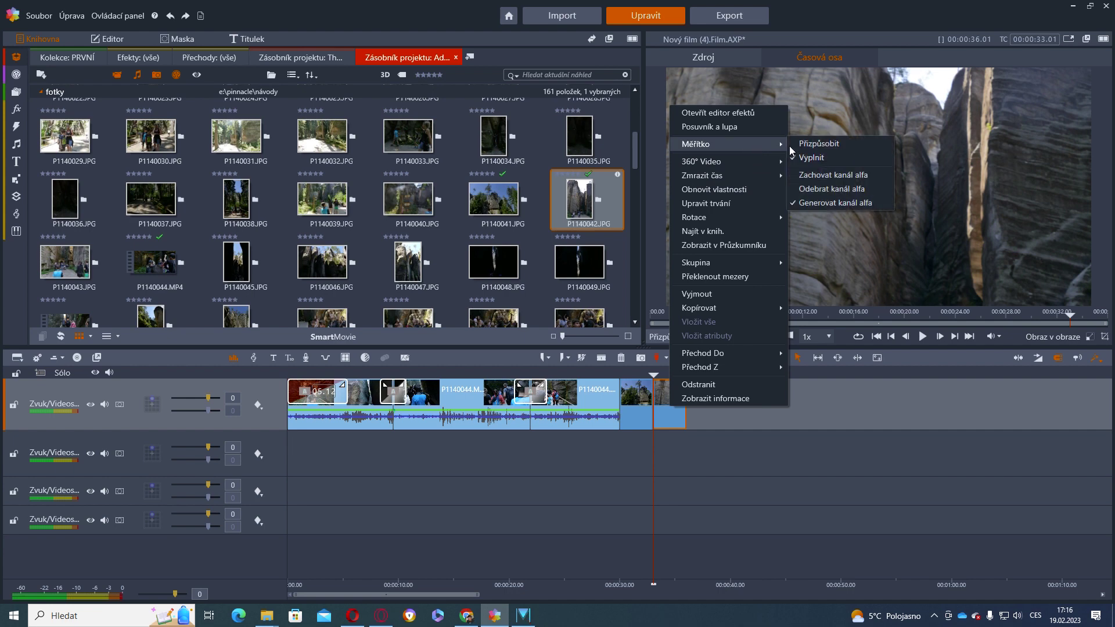
left_click(811, 145)
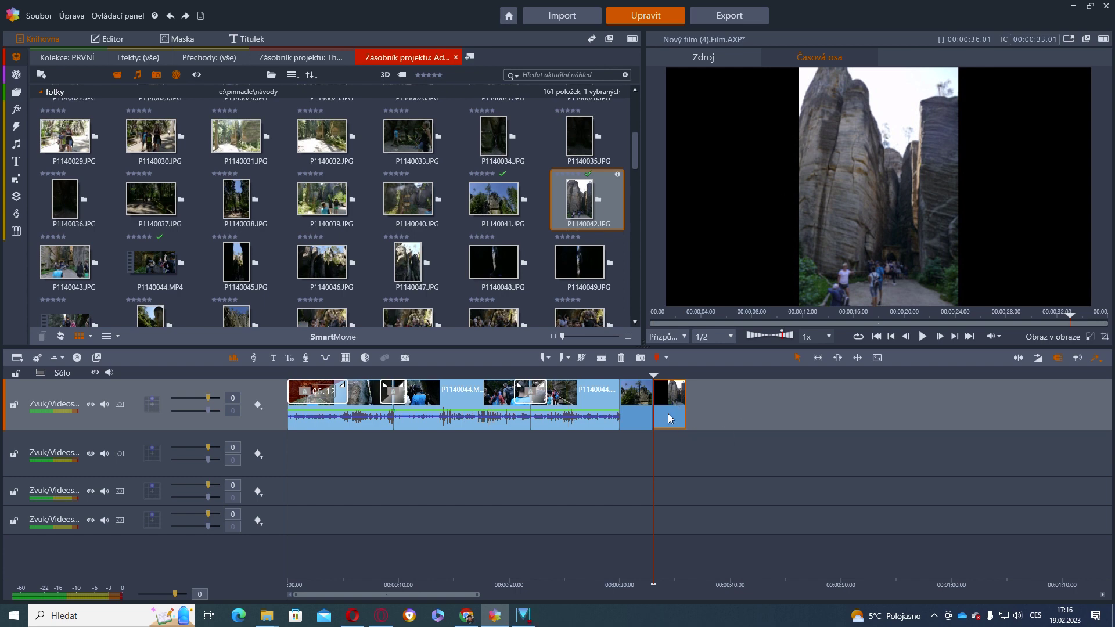
In the Editor, set the last photo's Velikost to 270,9 and Svislé position to about 82,6
left_click(108, 38)
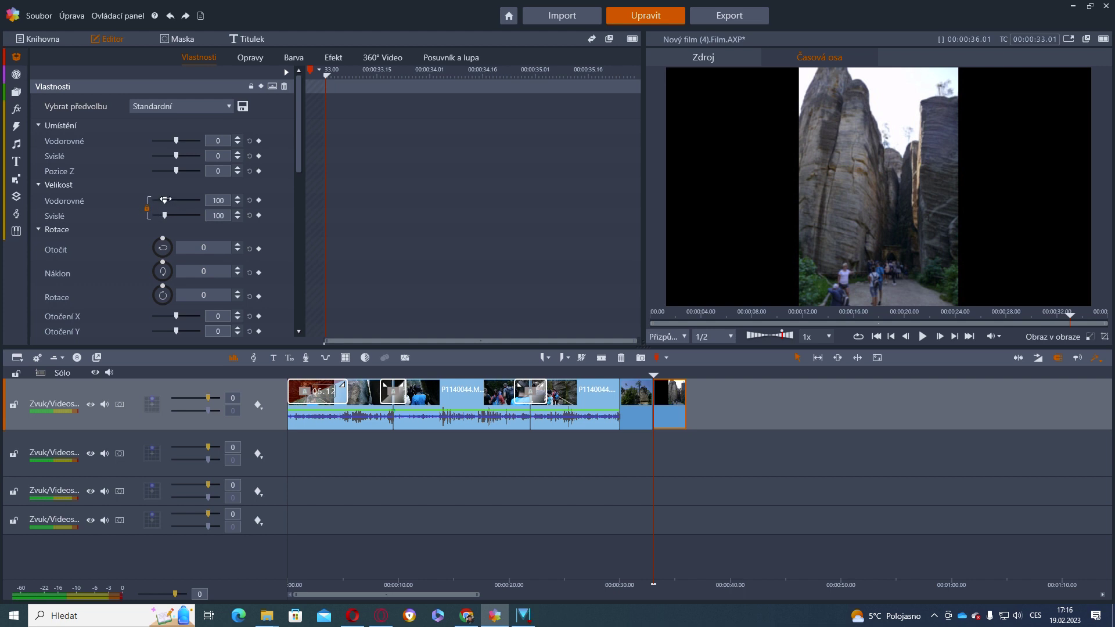
left_click_drag(165, 199, 201, 216)
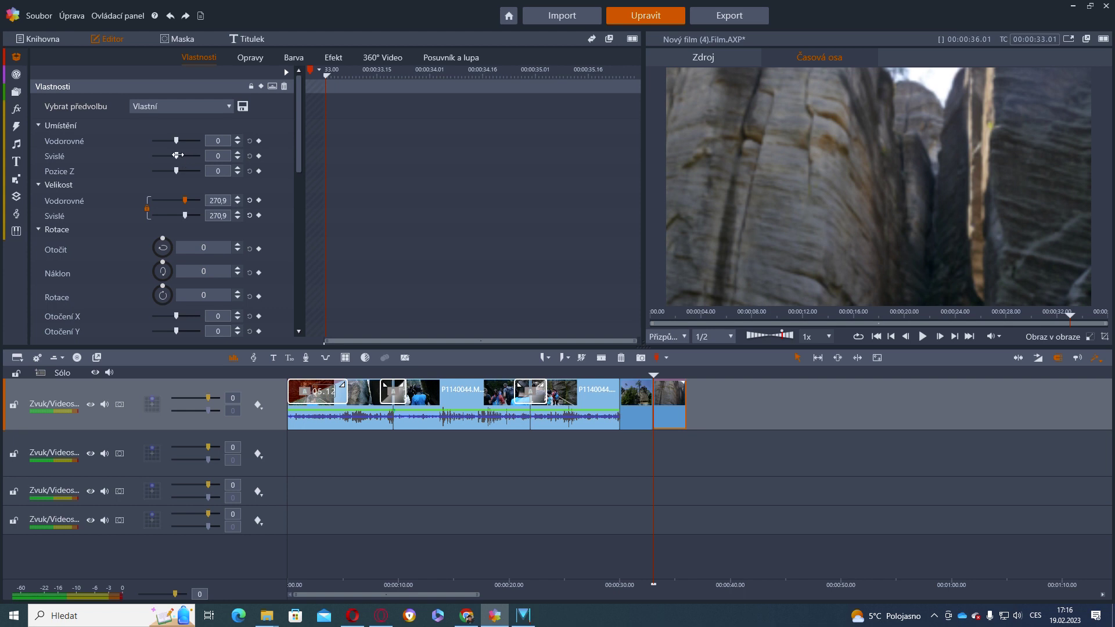
left_click_drag(177, 155, 182, 155)
left_click_drag(185, 155, 186, 157)
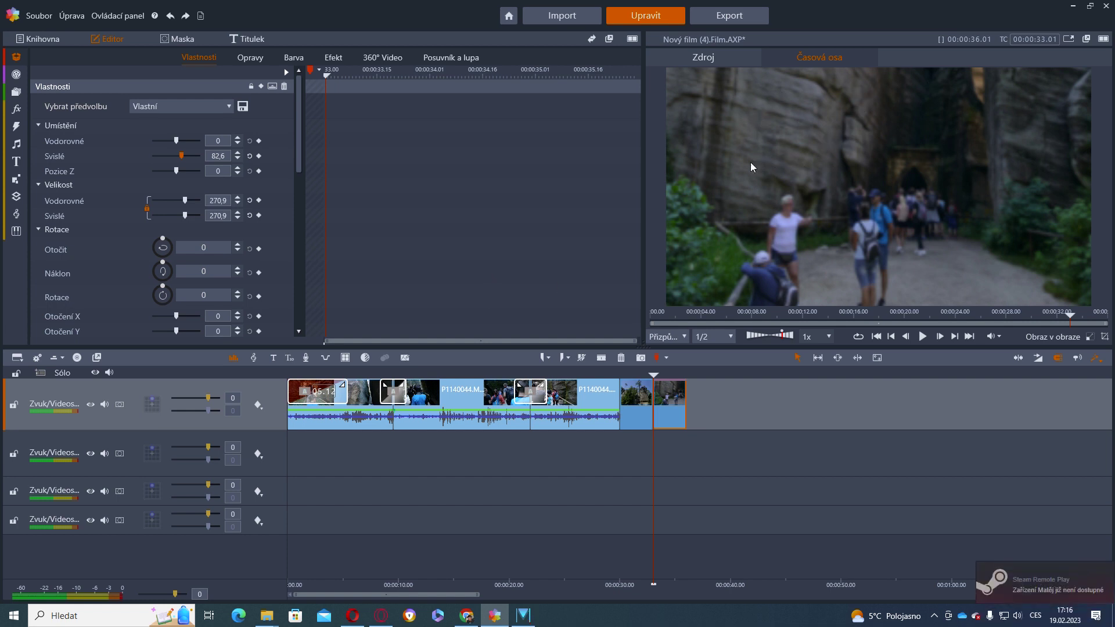
Change the timeline settings' Velikost to 4K 3840x2160 and apply
left_click(37, 359)
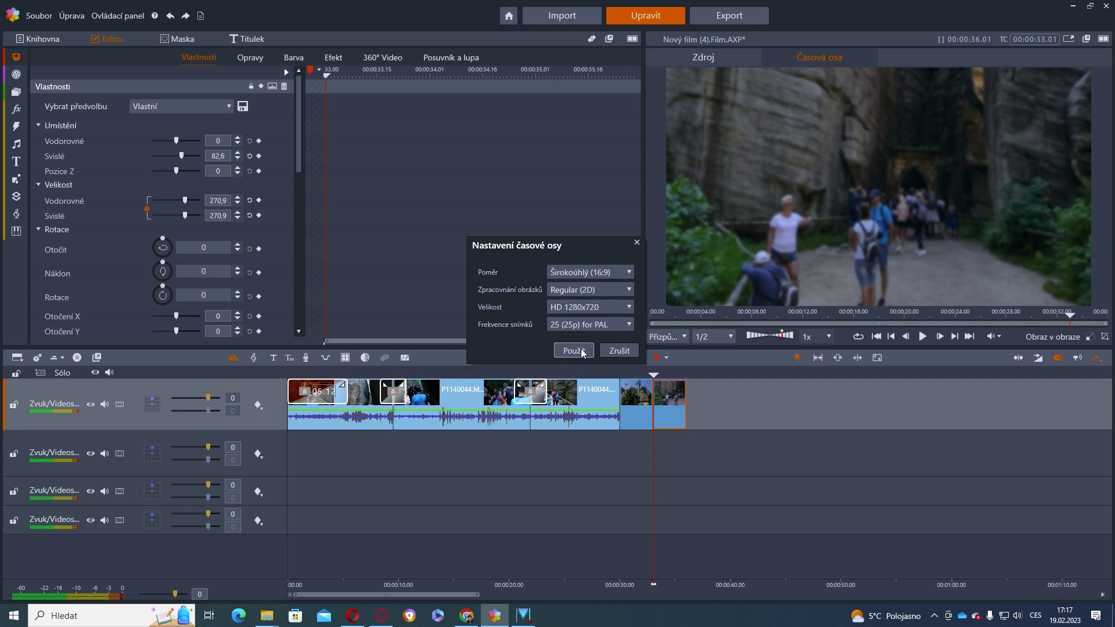
left_click(630, 308)
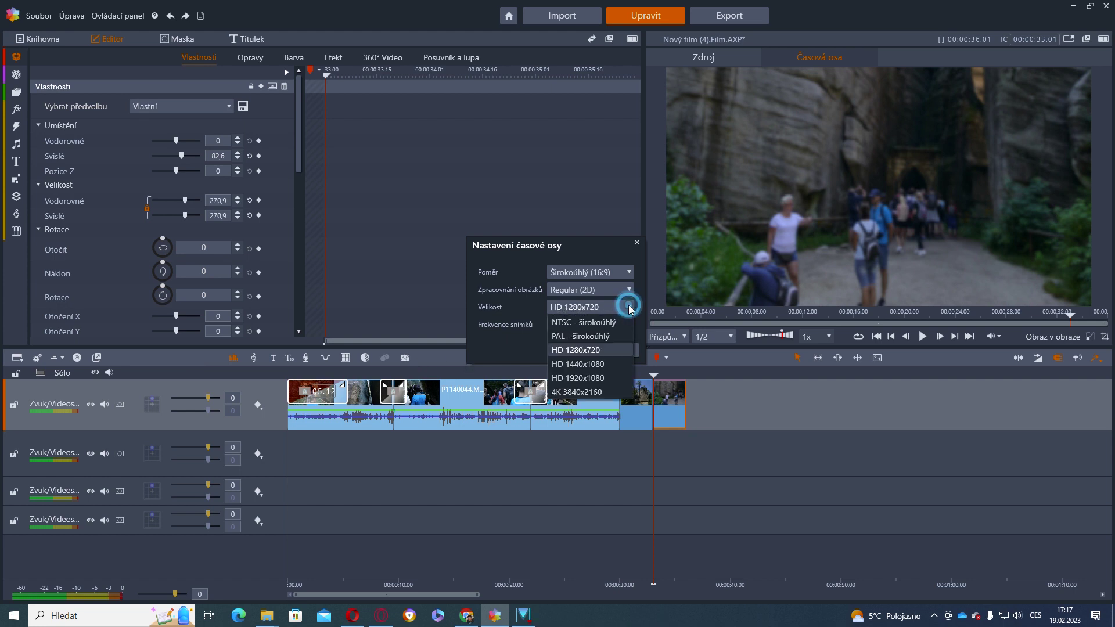
left_click(600, 392)
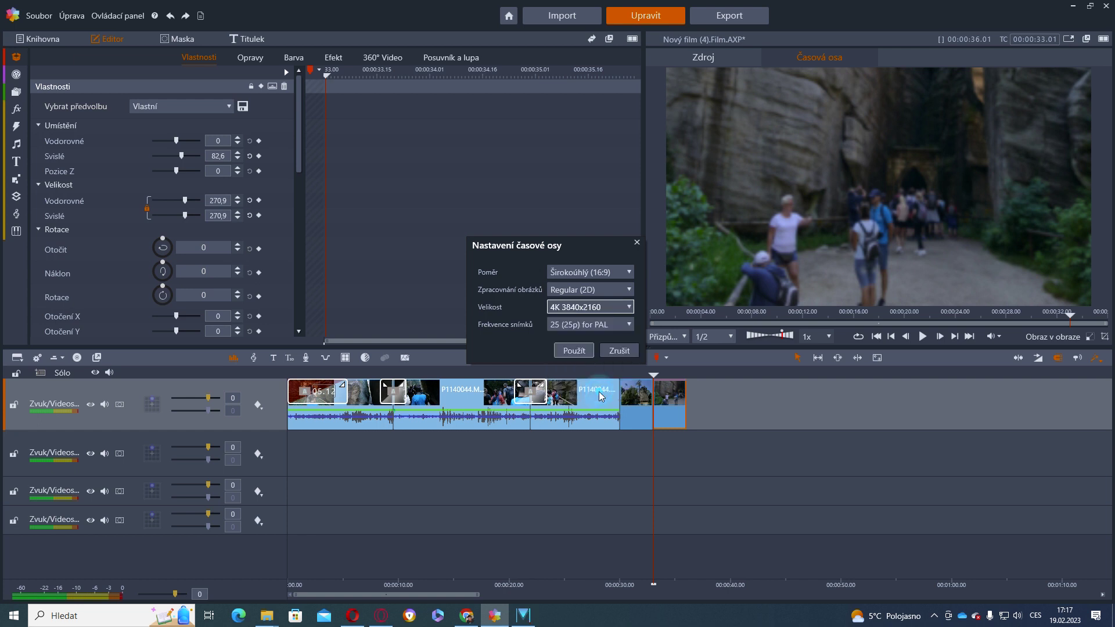
left_click(582, 352)
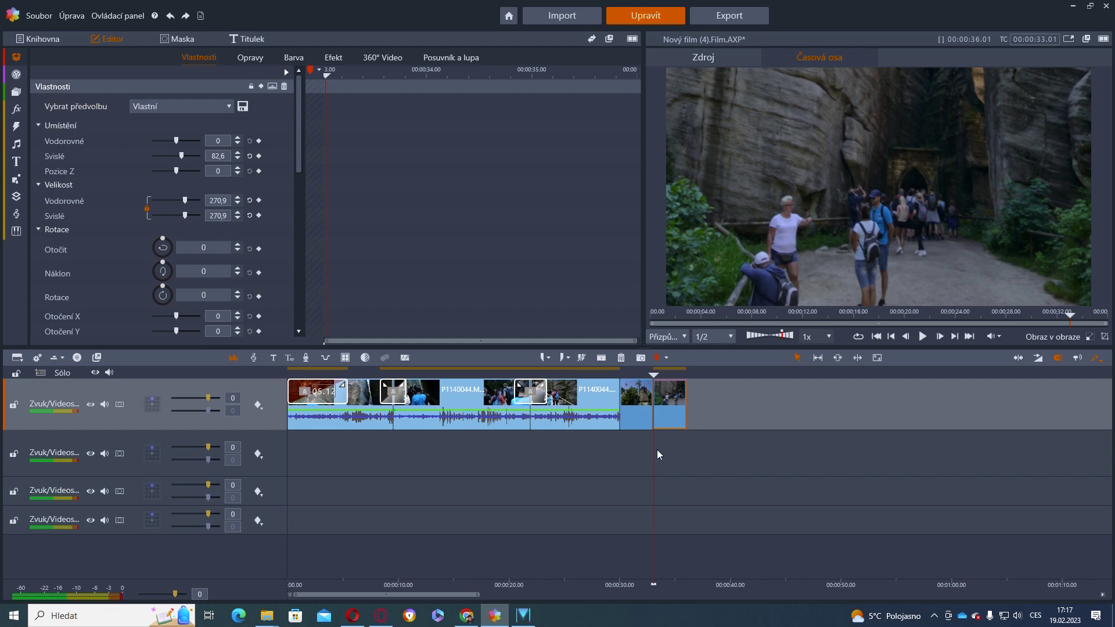
left_click_drag(651, 454, 665, 454)
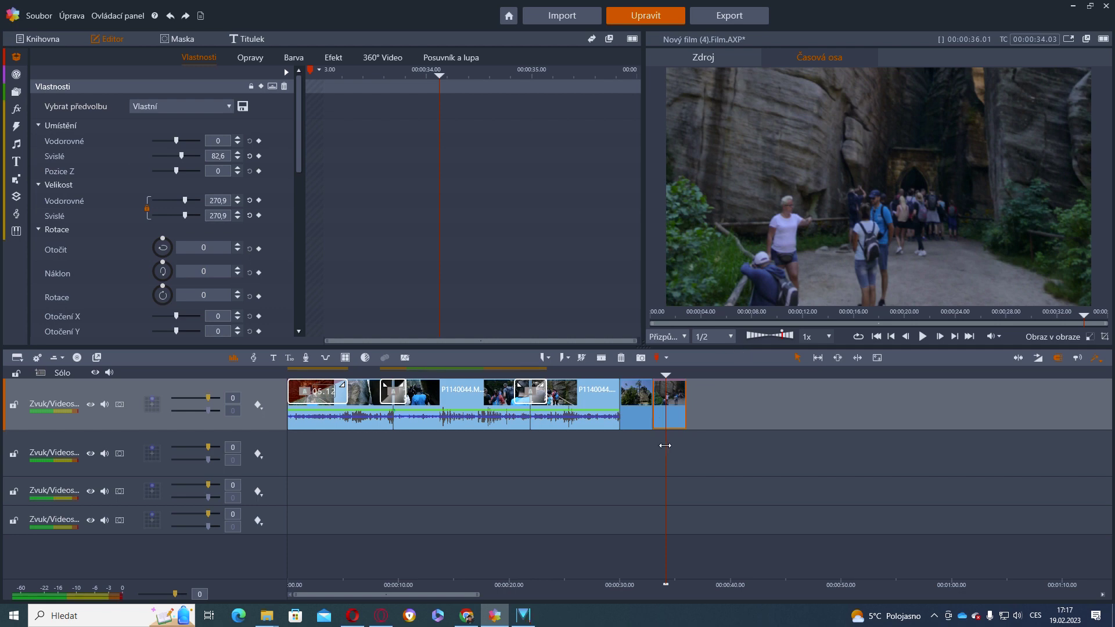
Nudge the last photo's Svislé position, reset it with Resetovat, then switch to the Adršpach project bin
left_click_drag(665, 446, 697, 441)
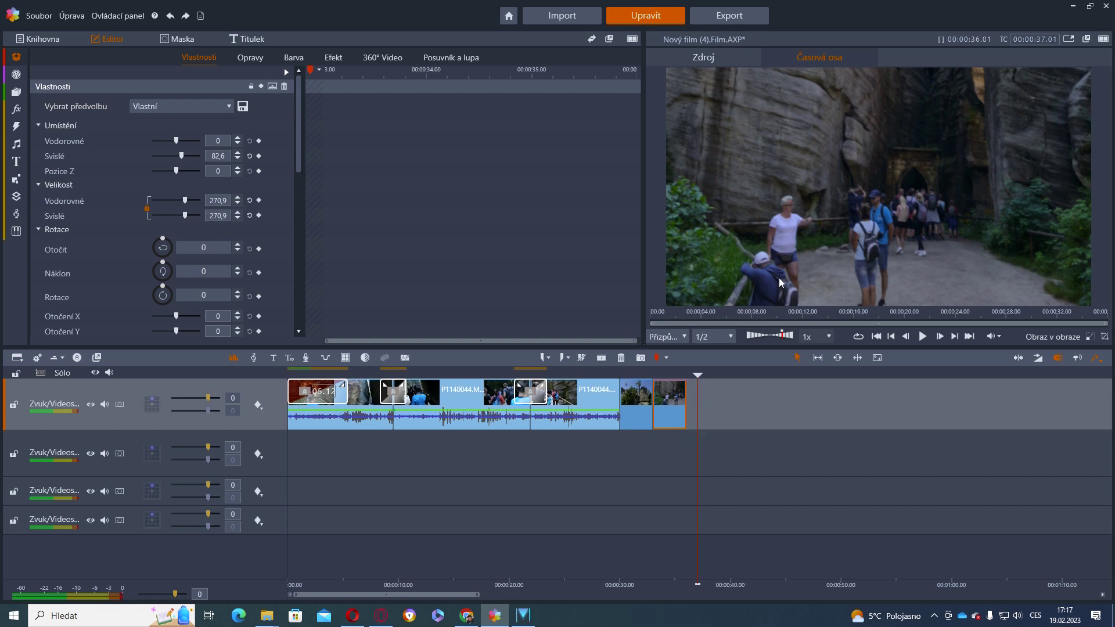
left_click(697, 445)
left_click(666, 407)
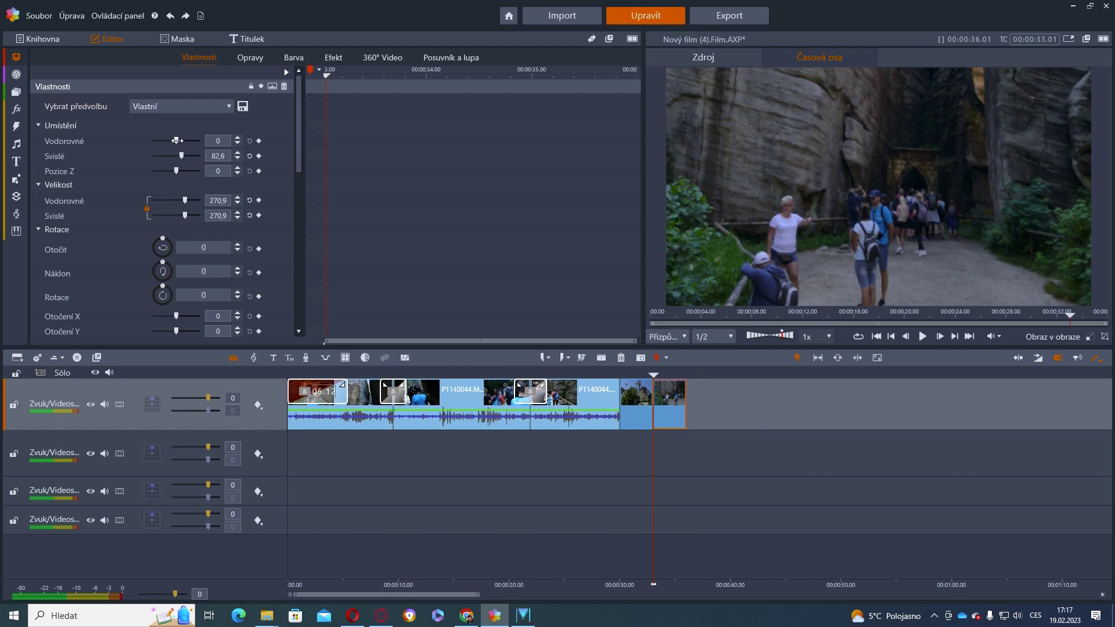
left_click_drag(181, 155, 182, 157)
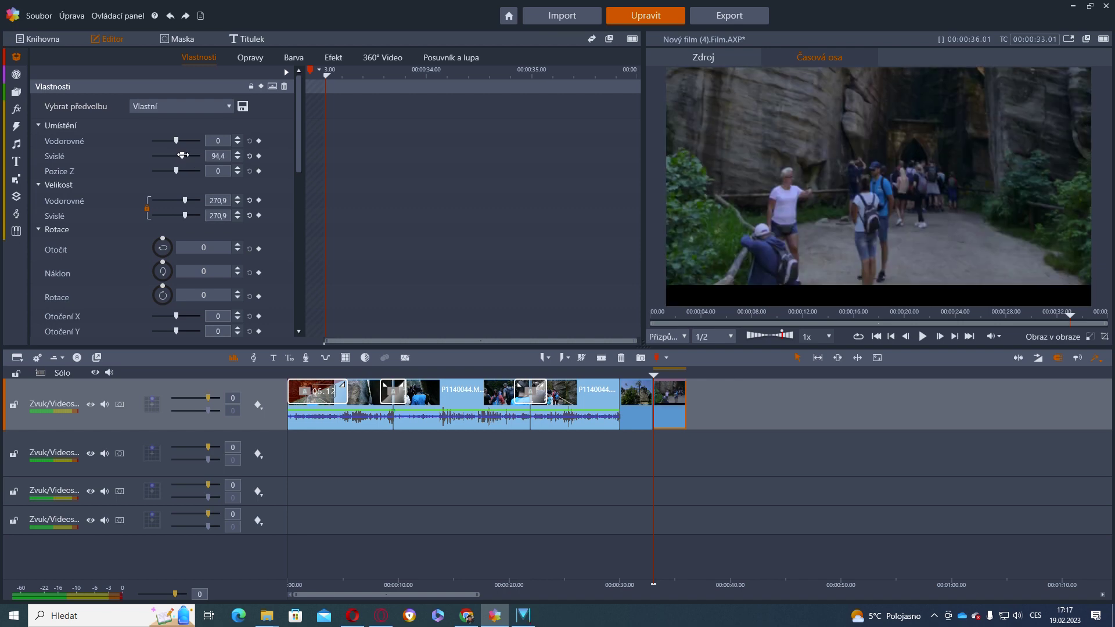
left_click_drag(182, 155, 181, 155)
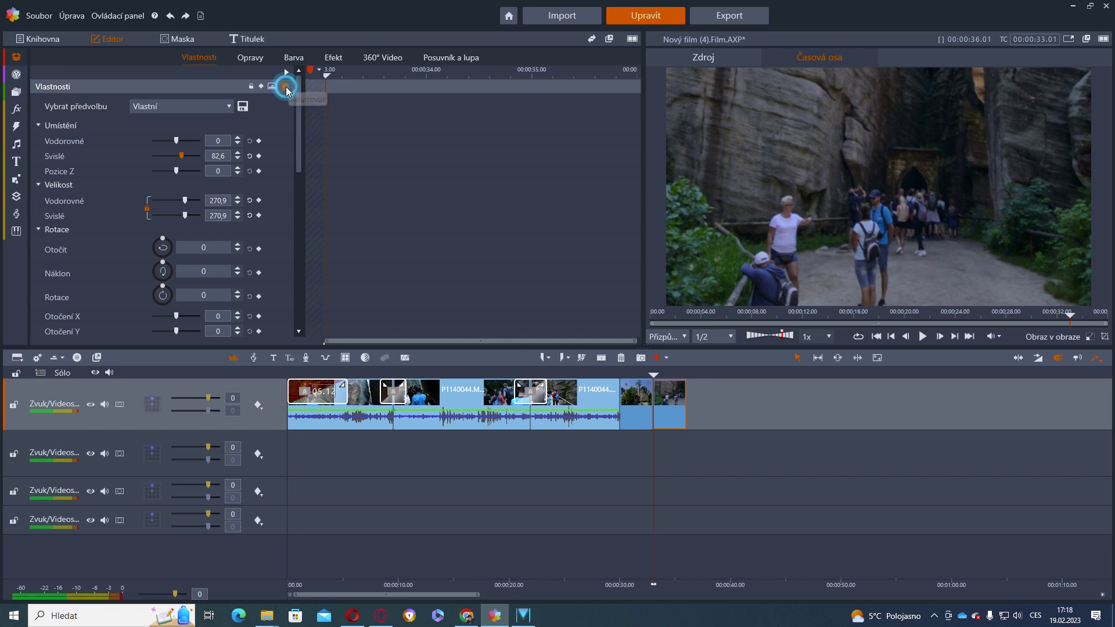
left_click(286, 87)
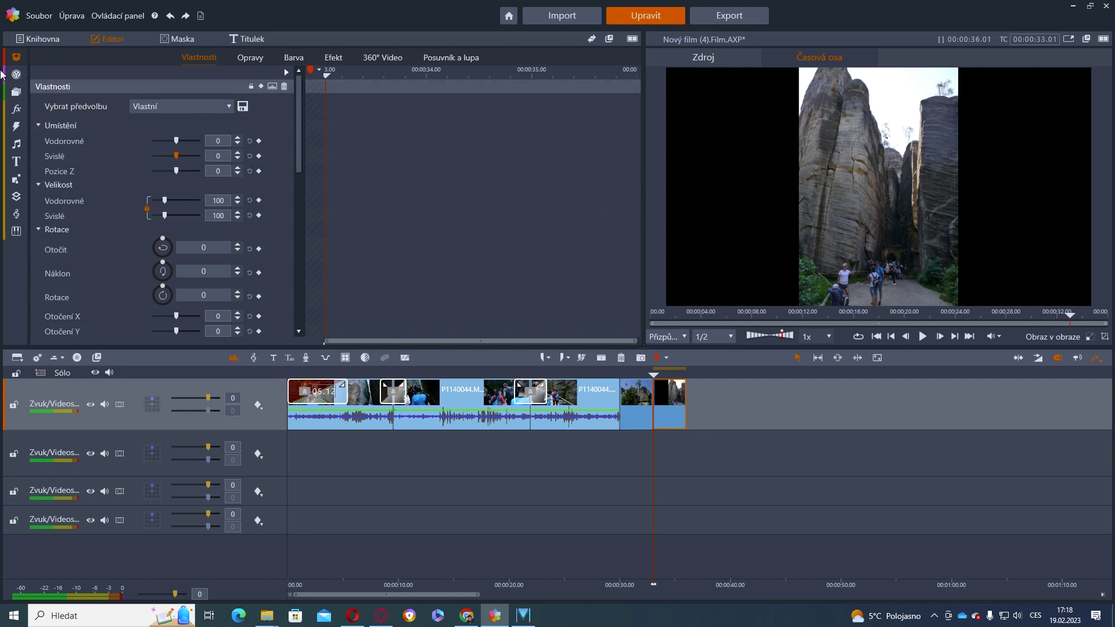
left_click(13, 62)
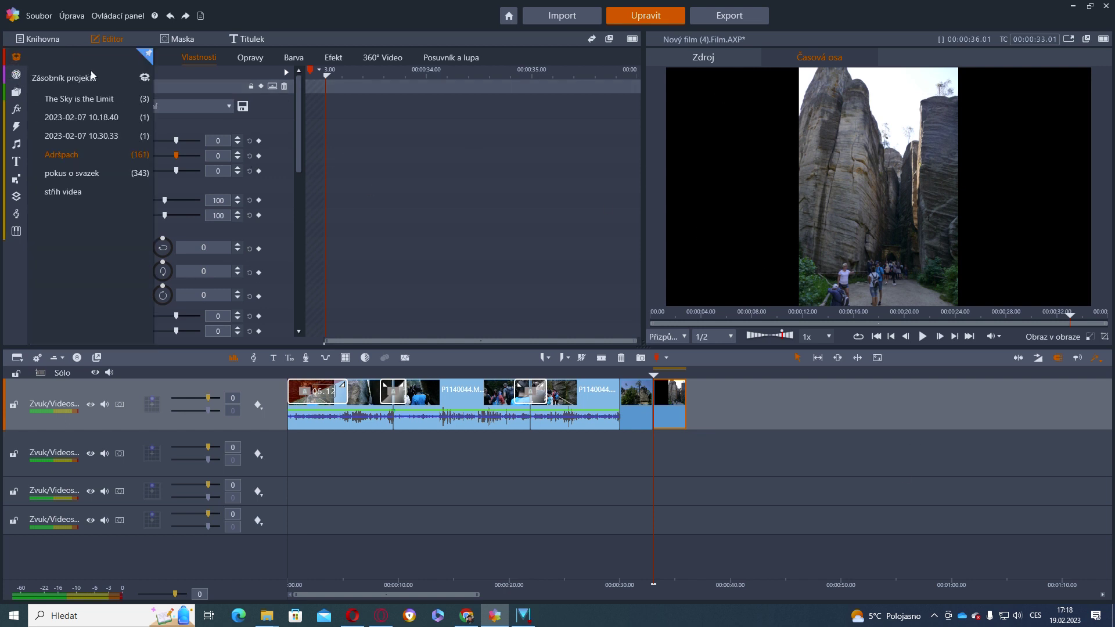
left_click(92, 155)
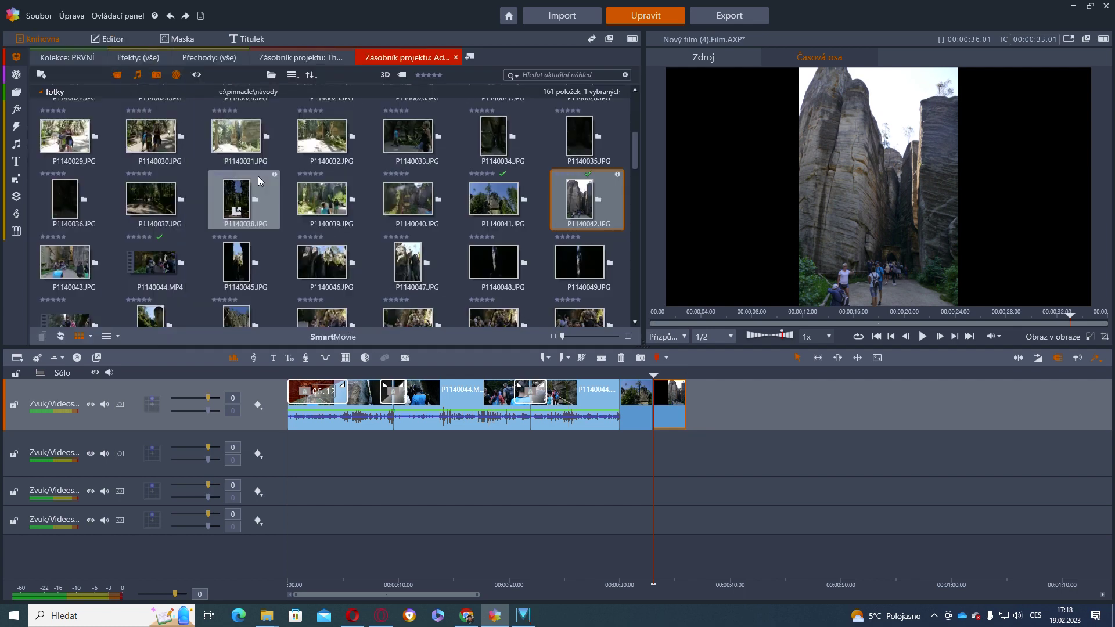
Append photo P1140053 at the film's end and scale it to Vyplnit
scroll(572, 232, "down", 2)
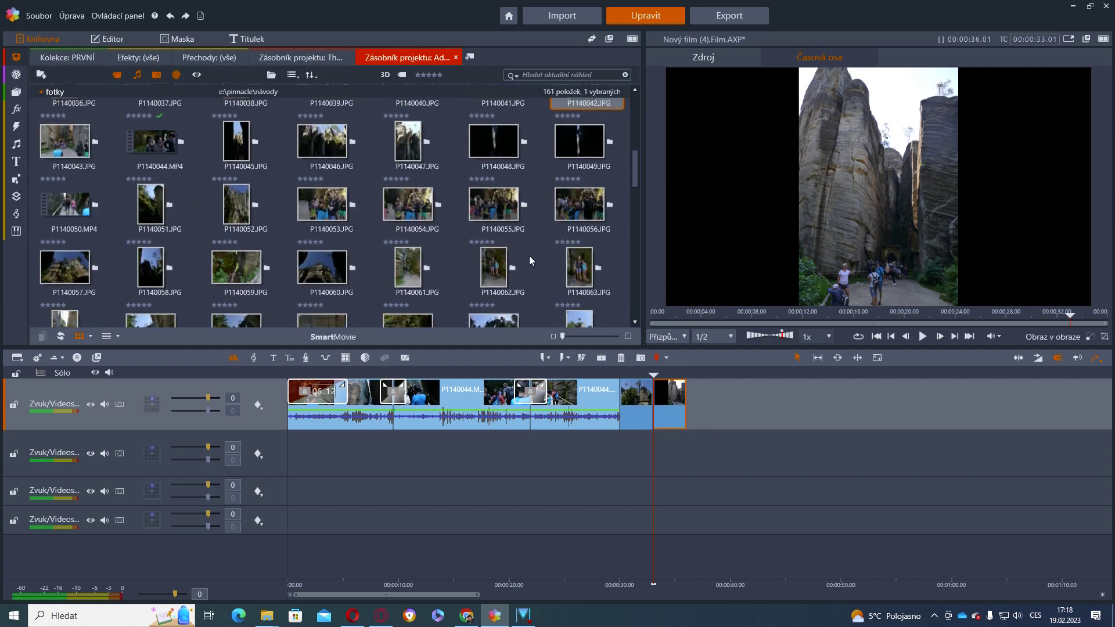
left_click_drag(322, 204, 706, 402)
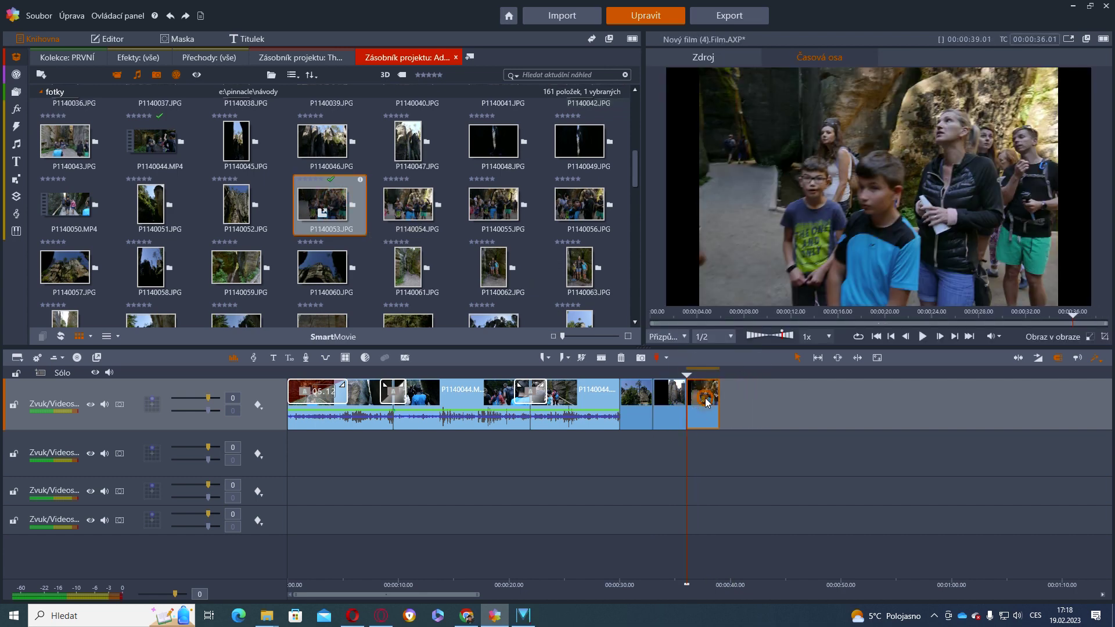
right_click(704, 402)
mouse_move(805, 132)
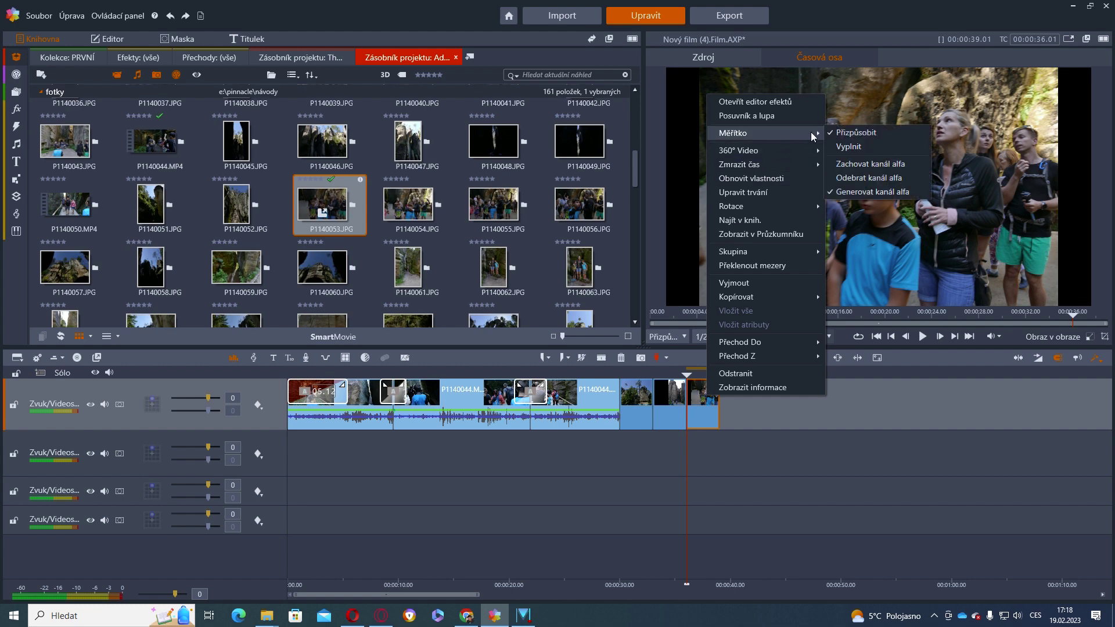
left_click(853, 148)
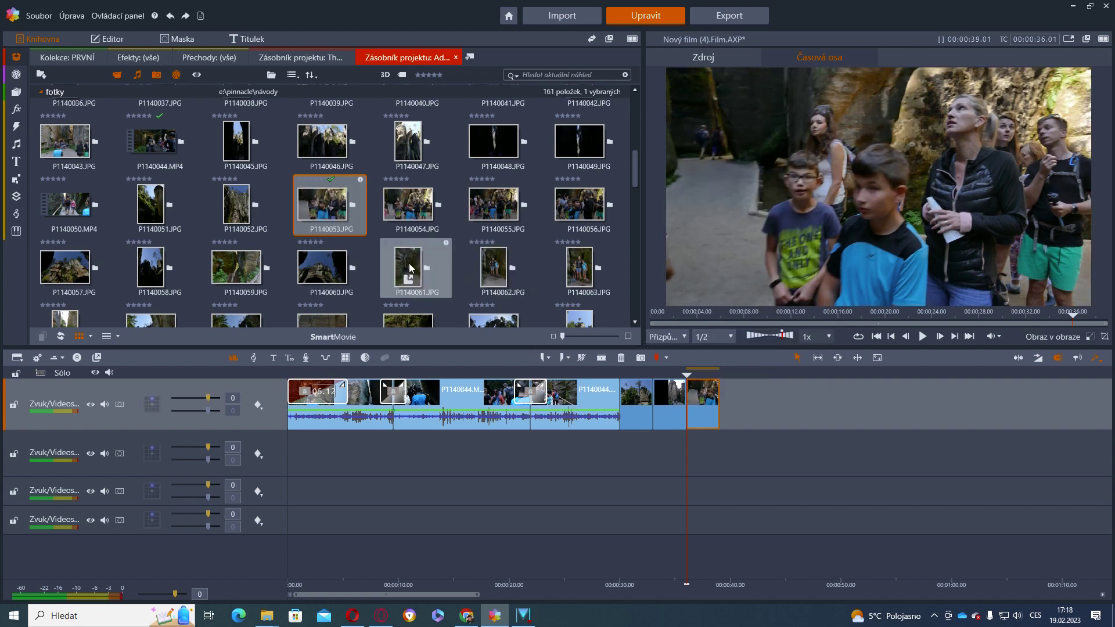
Append photos P1140066 and P1140065 after it and select the last three photo clips
scroll(409, 283, "down", 2)
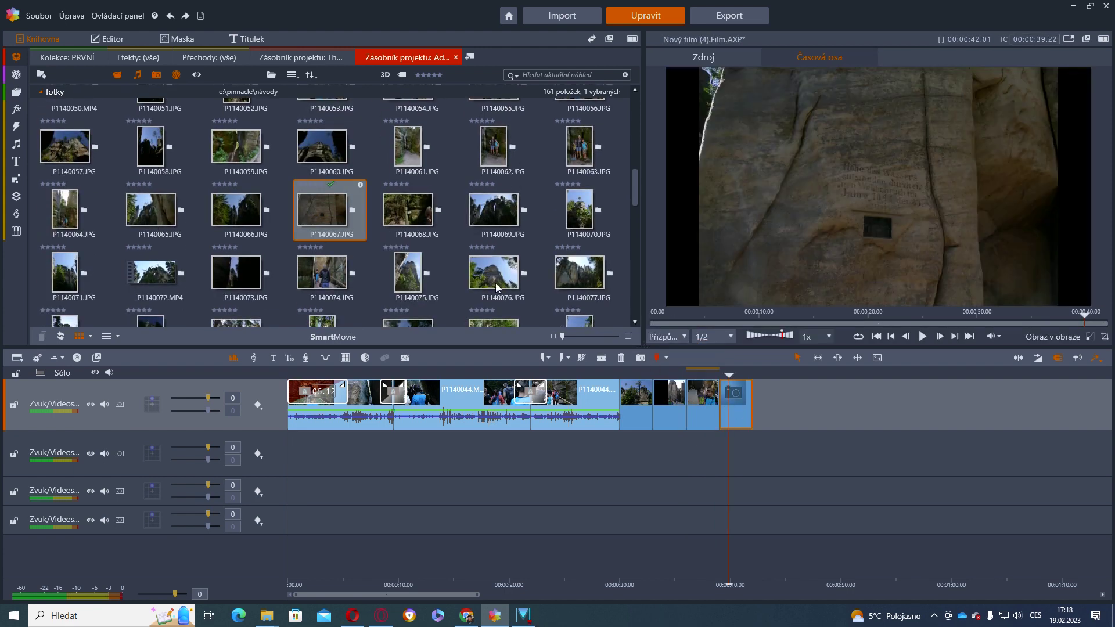
left_click_drag(263, 220, 762, 397)
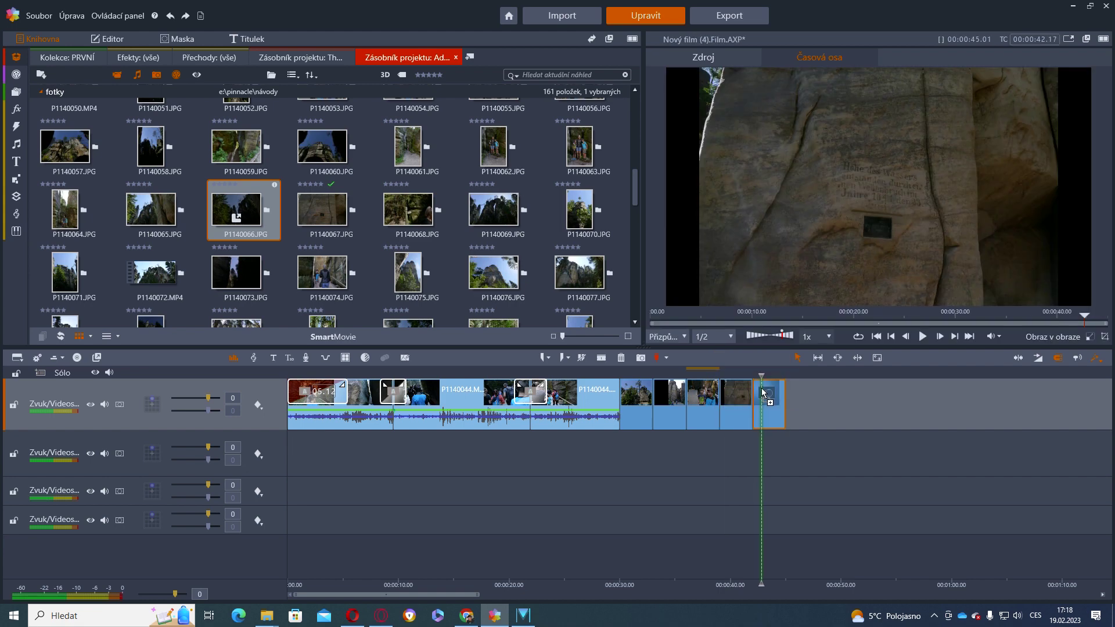
left_click_drag(162, 210, 811, 403)
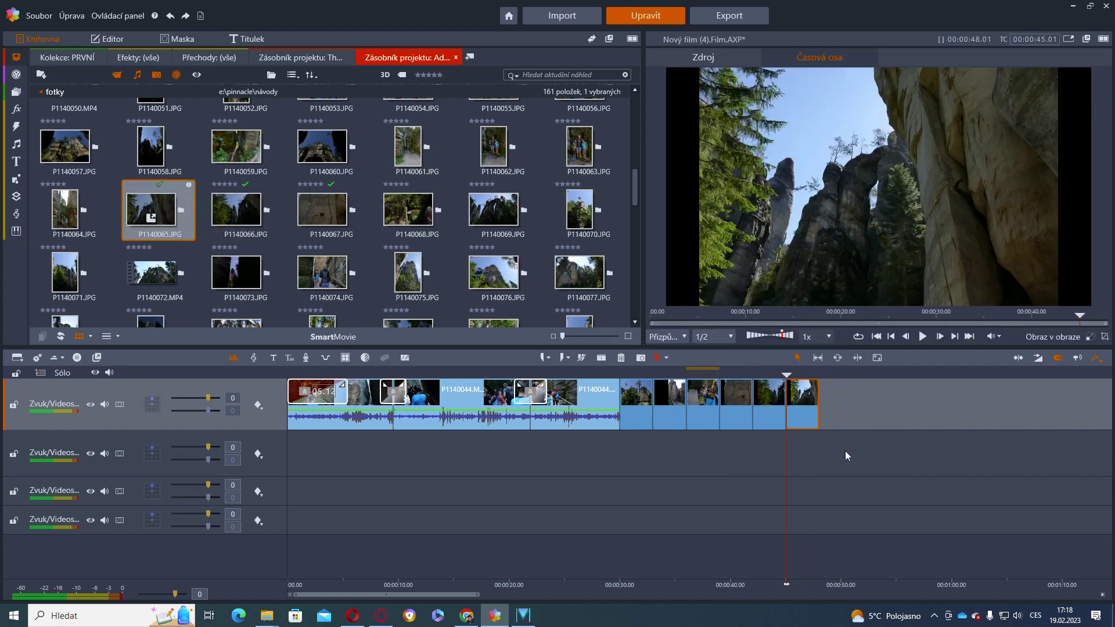
left_click(739, 402)
left_click_drag(861, 400, 737, 424)
Set the Měřítko of the last three selected photo clips to Vyplnit so they fill the frame
right_click(768, 415)
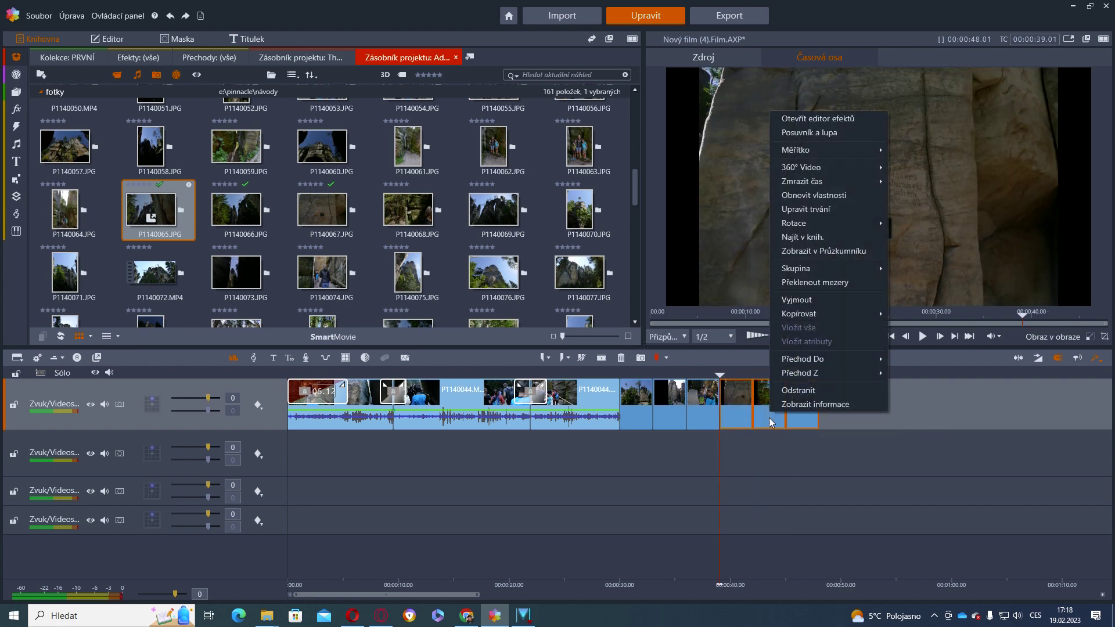
mouse_move(852, 145)
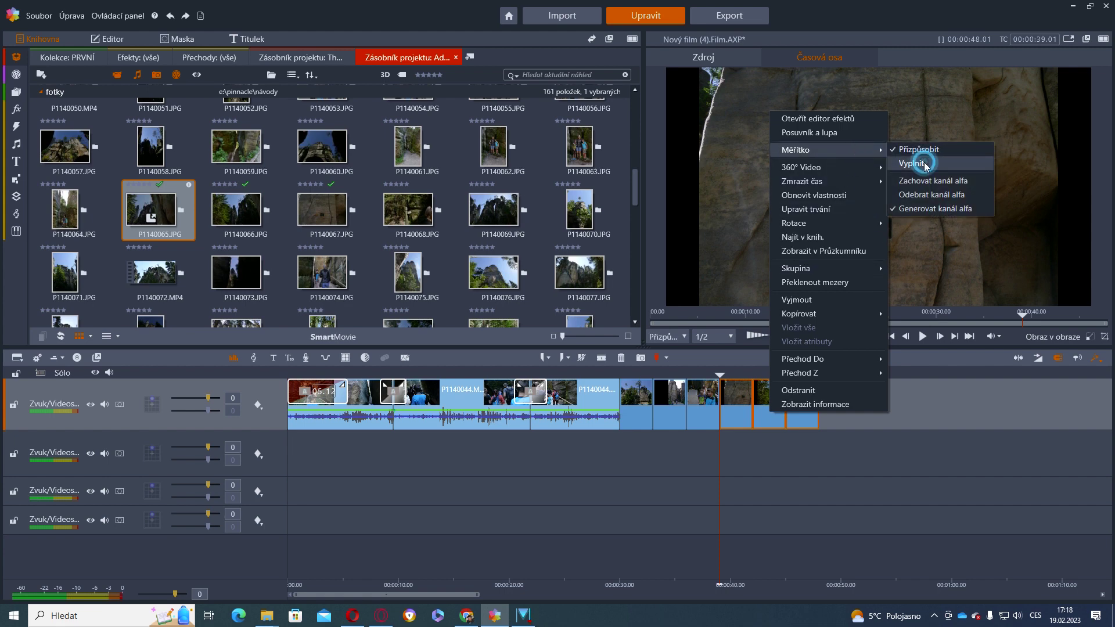
left_click(925, 165)
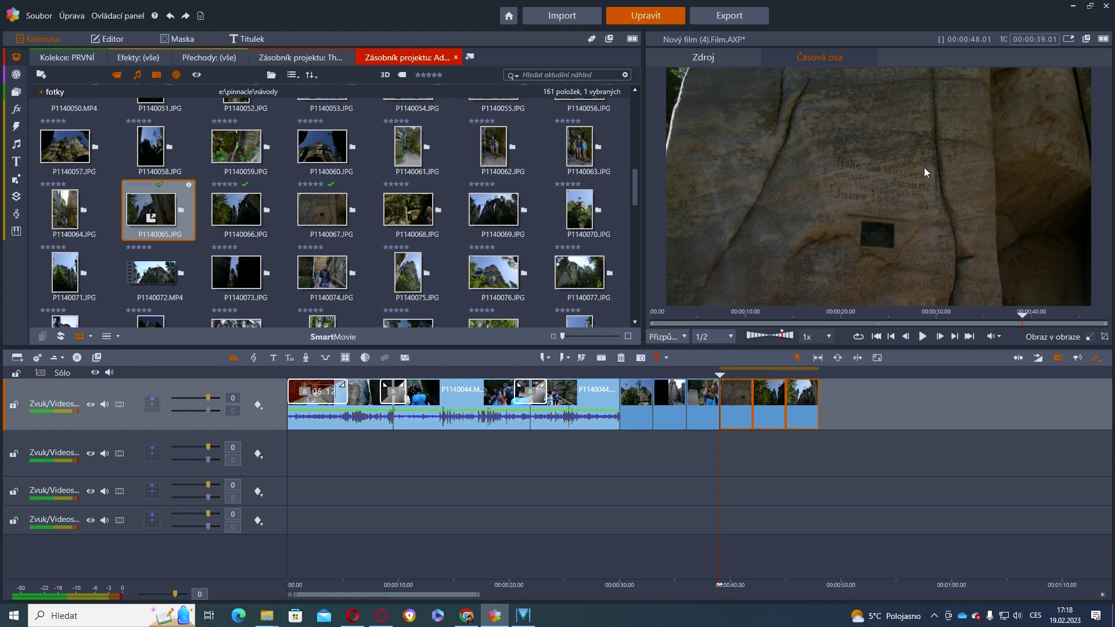
left_click_drag(721, 448, 803, 454)
Insert transitions at each cut between the closing video section and the following photo clips
left_click(847, 416)
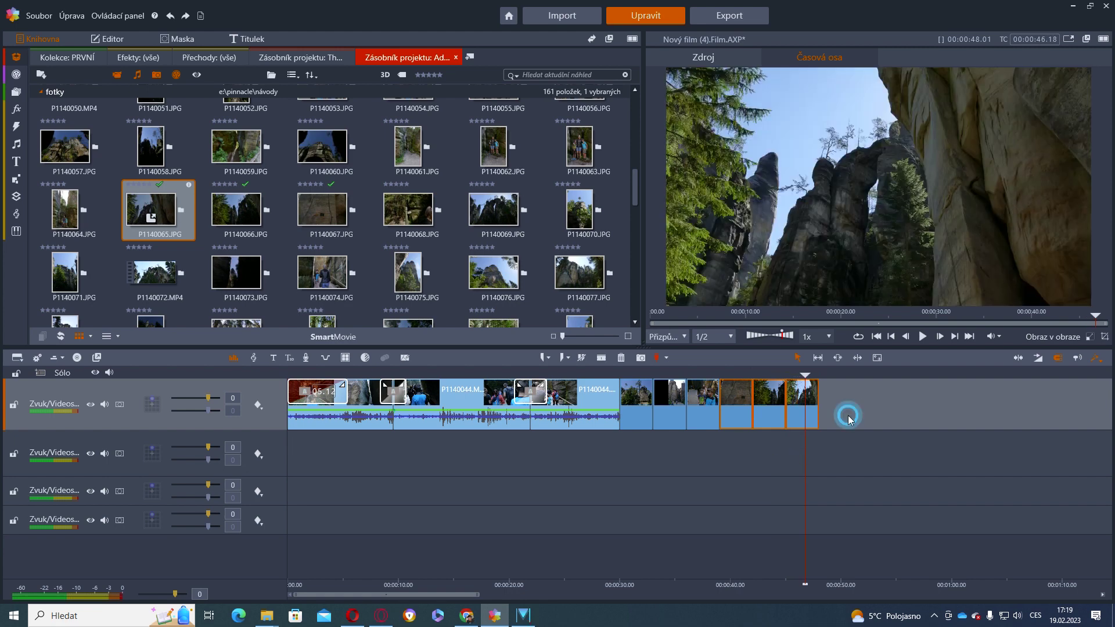
left_click(635, 392)
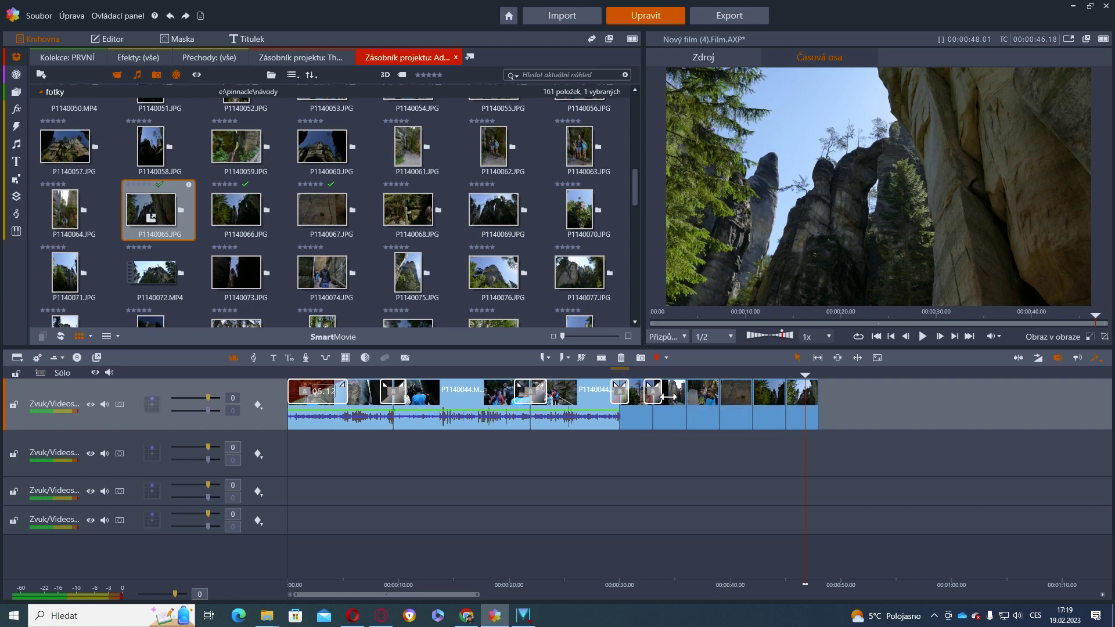
left_click(668, 397)
left_click(697, 395)
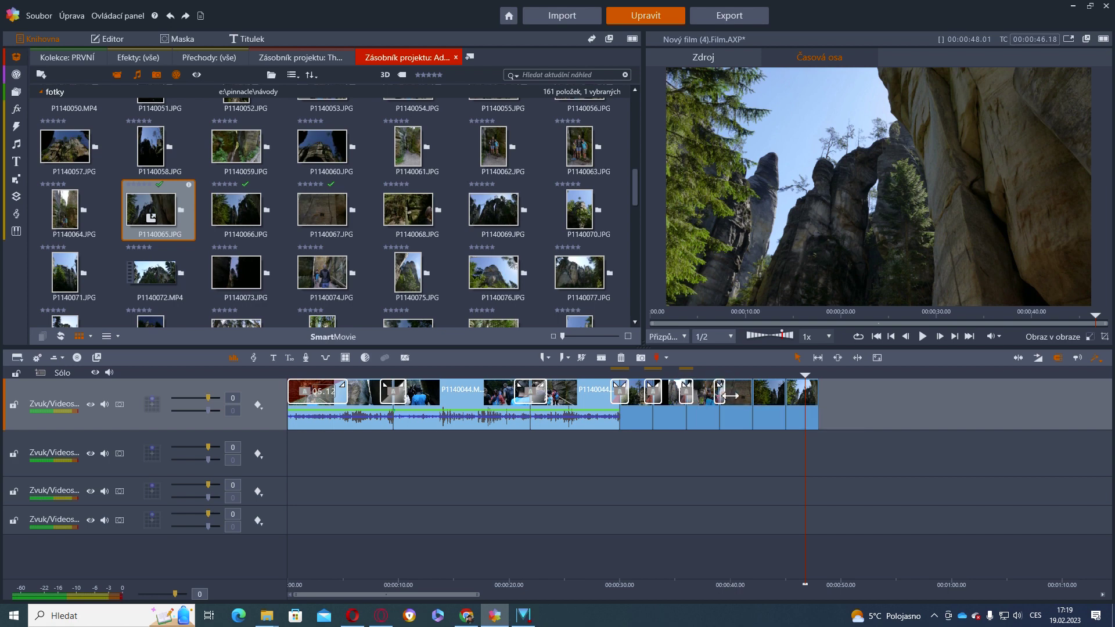
left_click(728, 395)
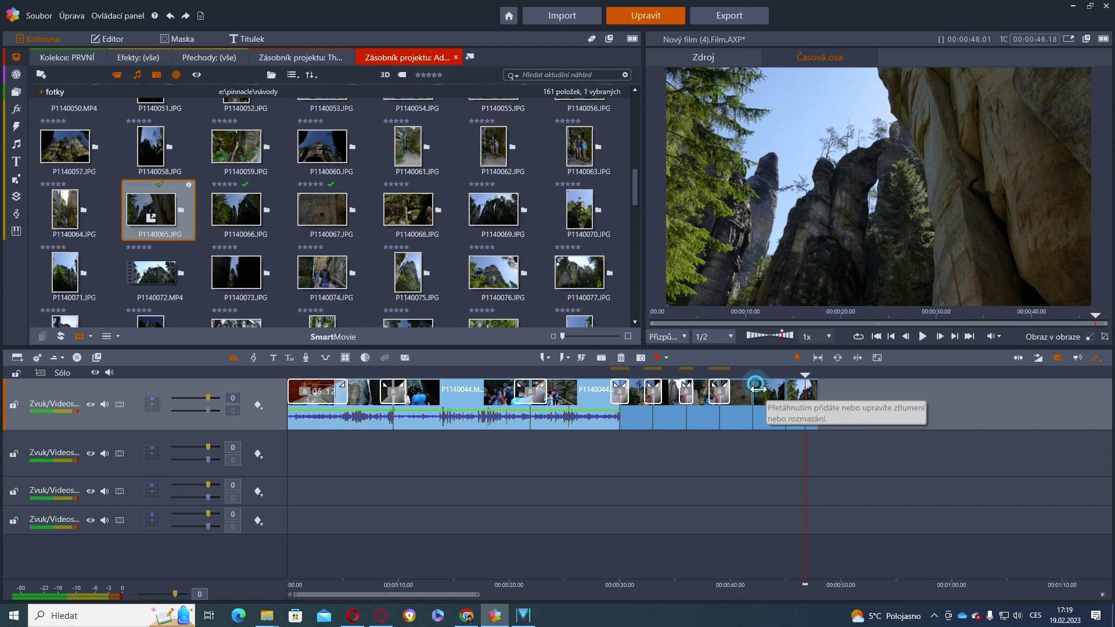
left_click(755, 389)
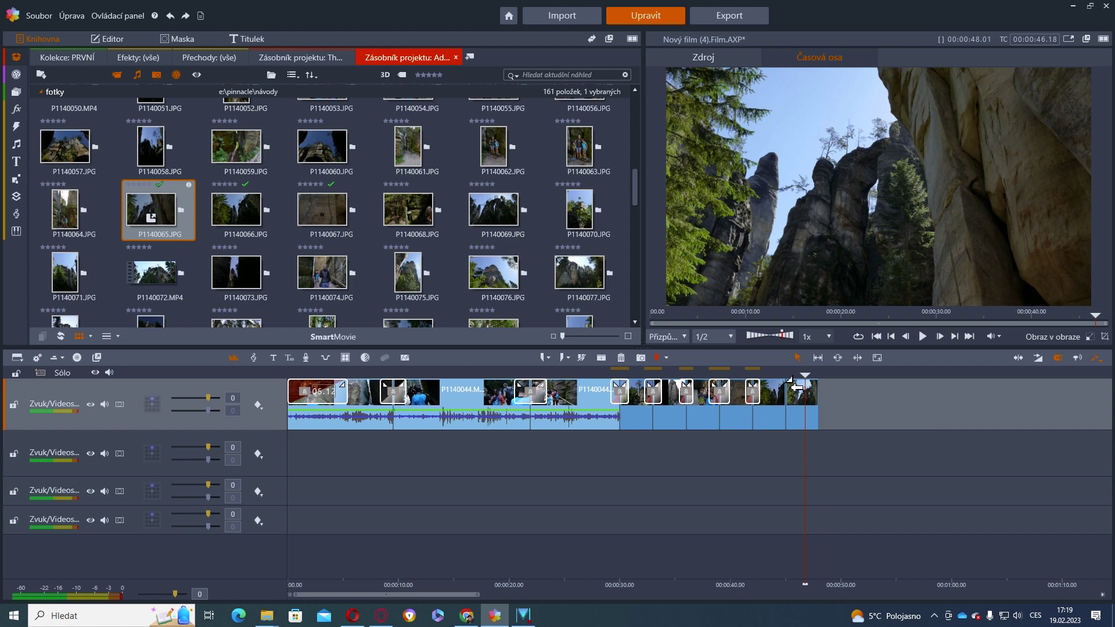
left_click(787, 390)
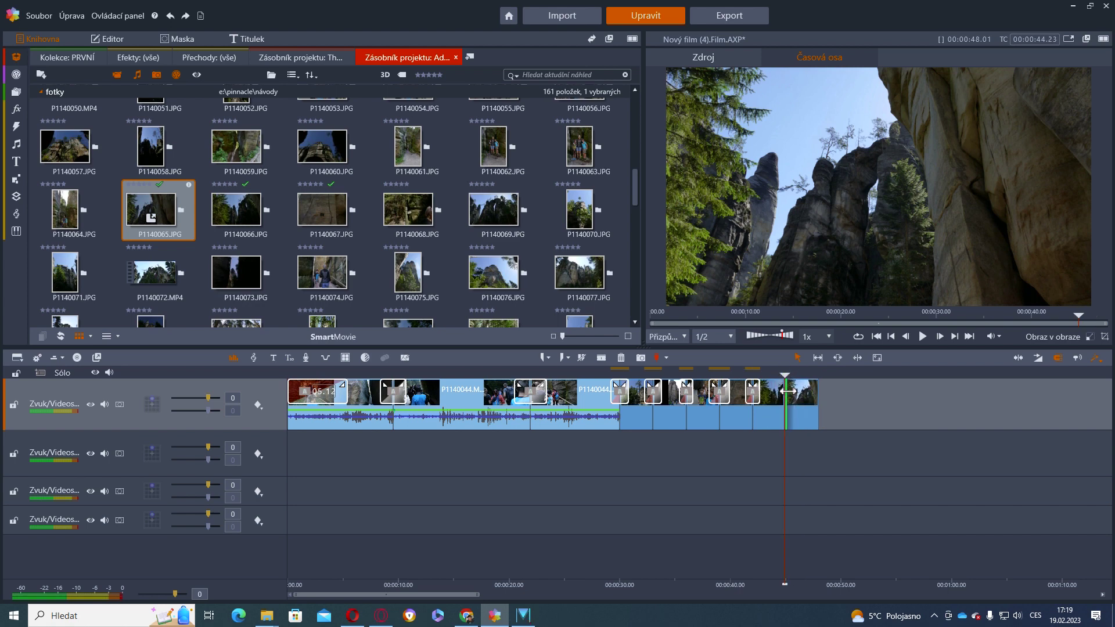
left_click(813, 413)
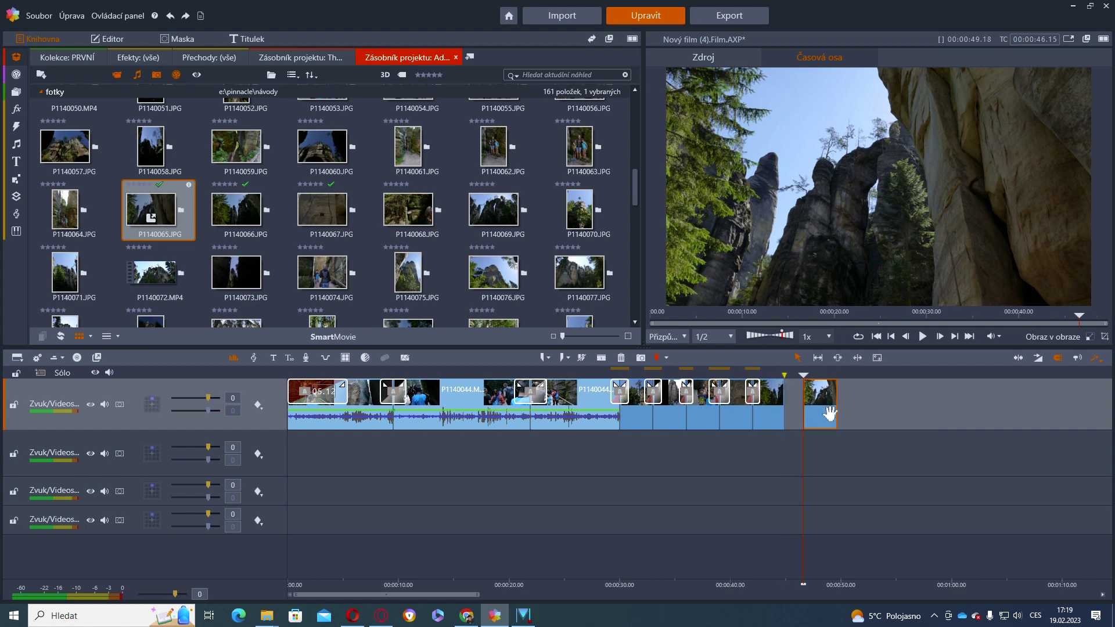
Move the final photo clip to track 2, turn on snapping, and return it to the main track's end
left_click_drag(814, 414, 807, 454)
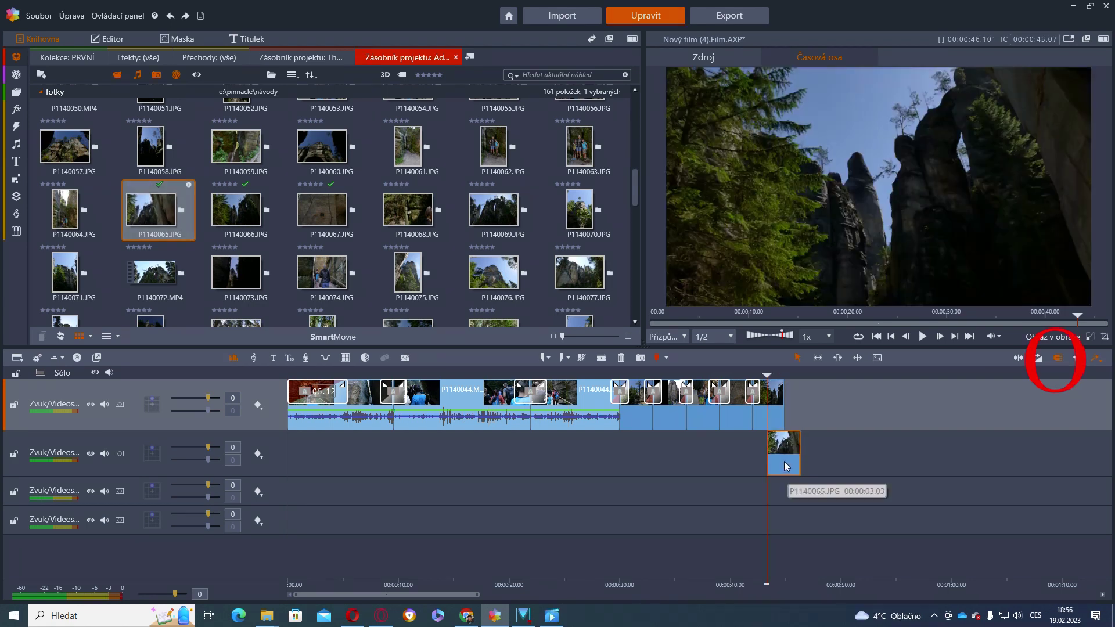
left_click_drag(786, 456, 788, 457)
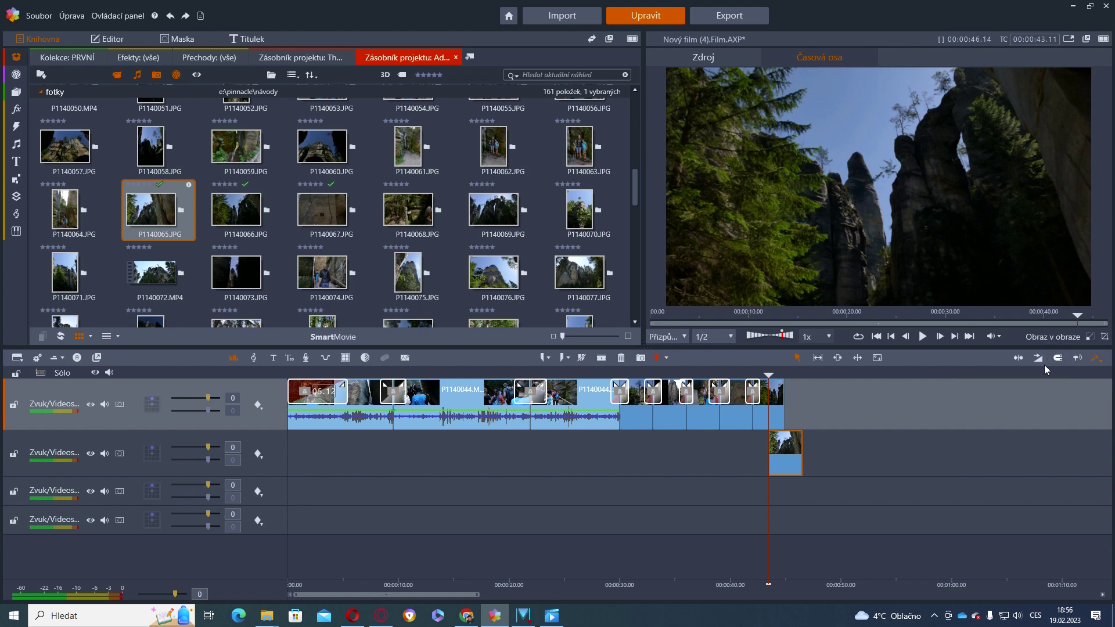
left_click_drag(790, 469, 798, 472)
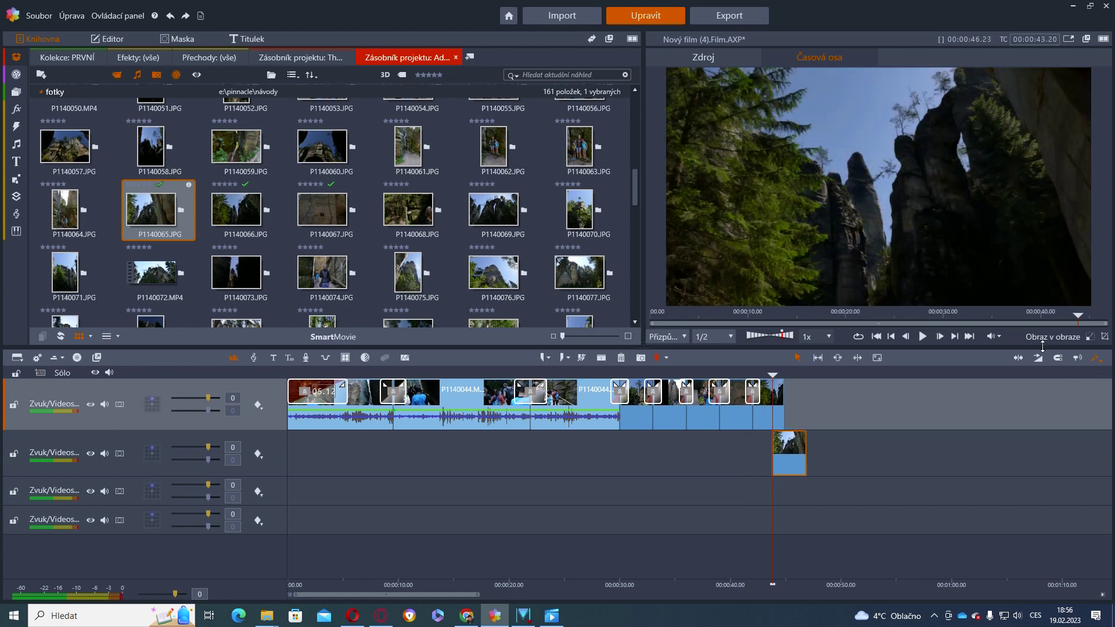
left_click(1058, 358)
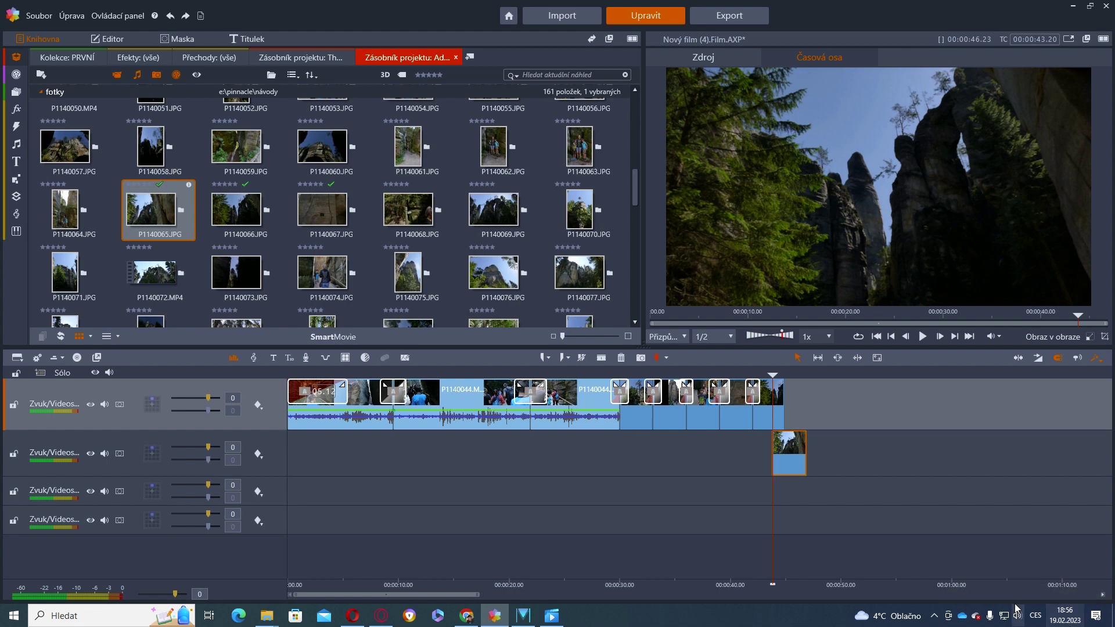
left_click(794, 463)
left_click_drag(788, 464, 796, 463)
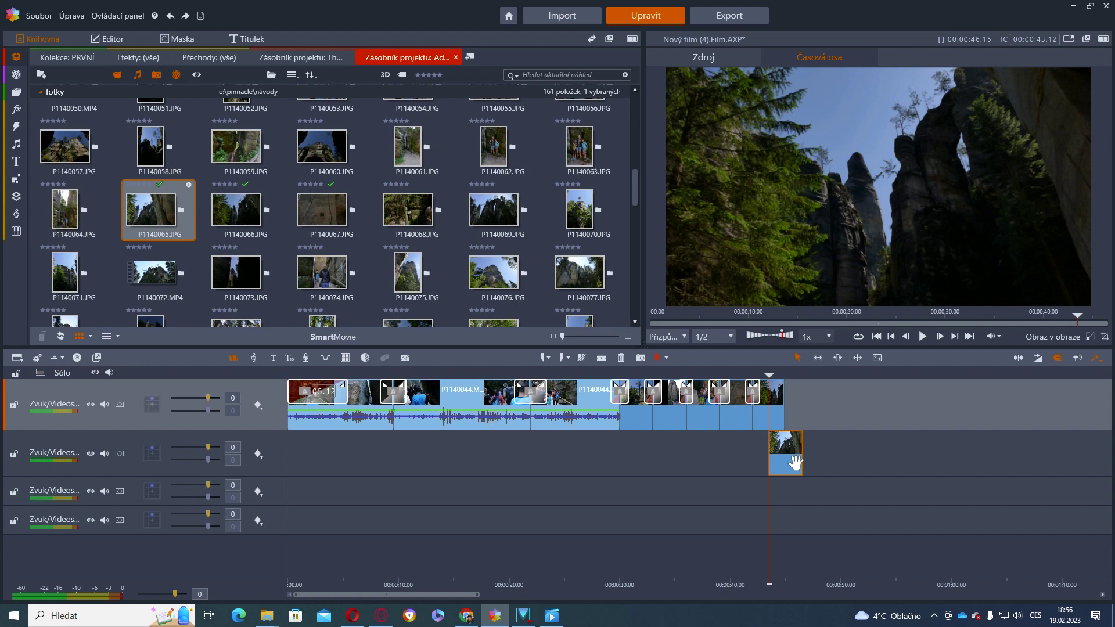
left_click_drag(796, 463, 811, 414)
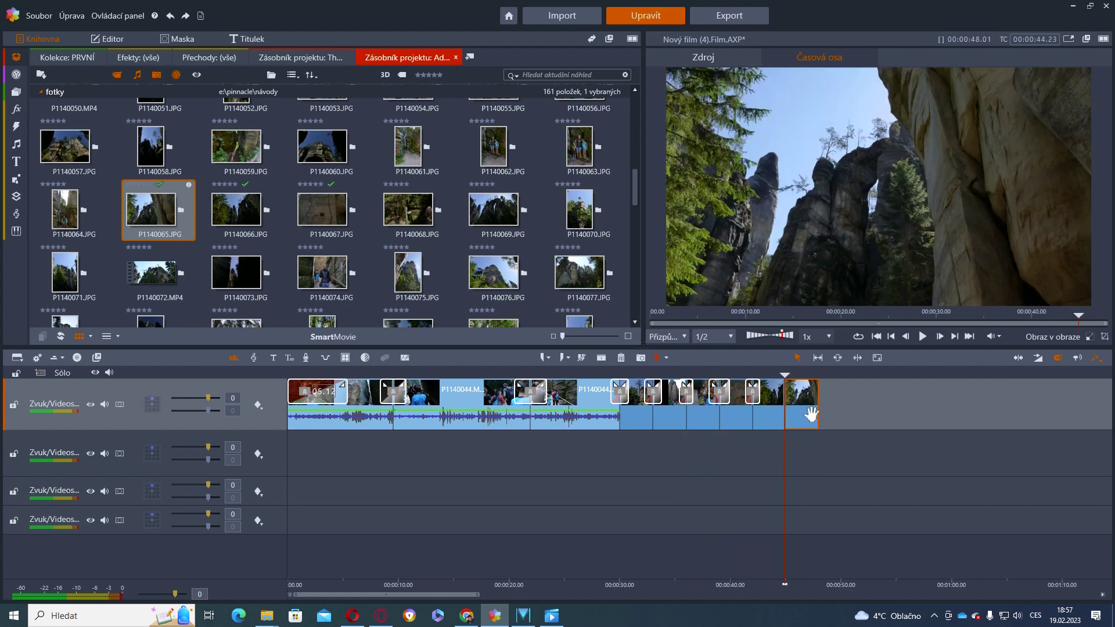
Add a transition at the cut before the final photo clip
left_click(788, 386)
left_click(817, 385)
left_click_drag(799, 384, 806, 393)
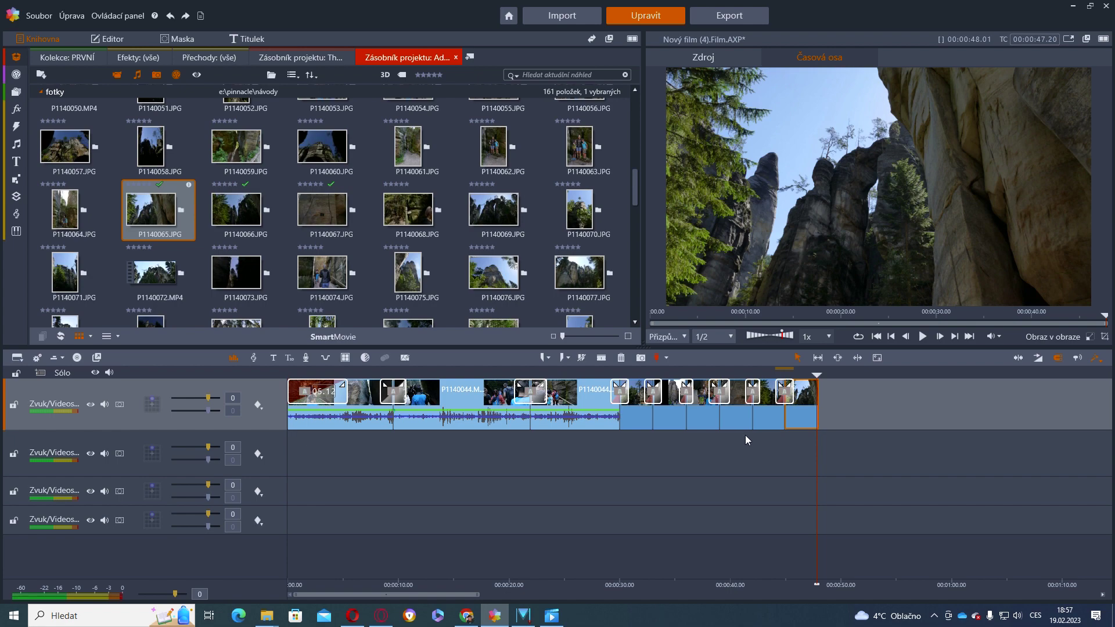
left_click_drag(442, 429, 797, 446)
Lower the volume of the opening clip, P1140044 and the next clip to about -22/-24
left_click(346, 426)
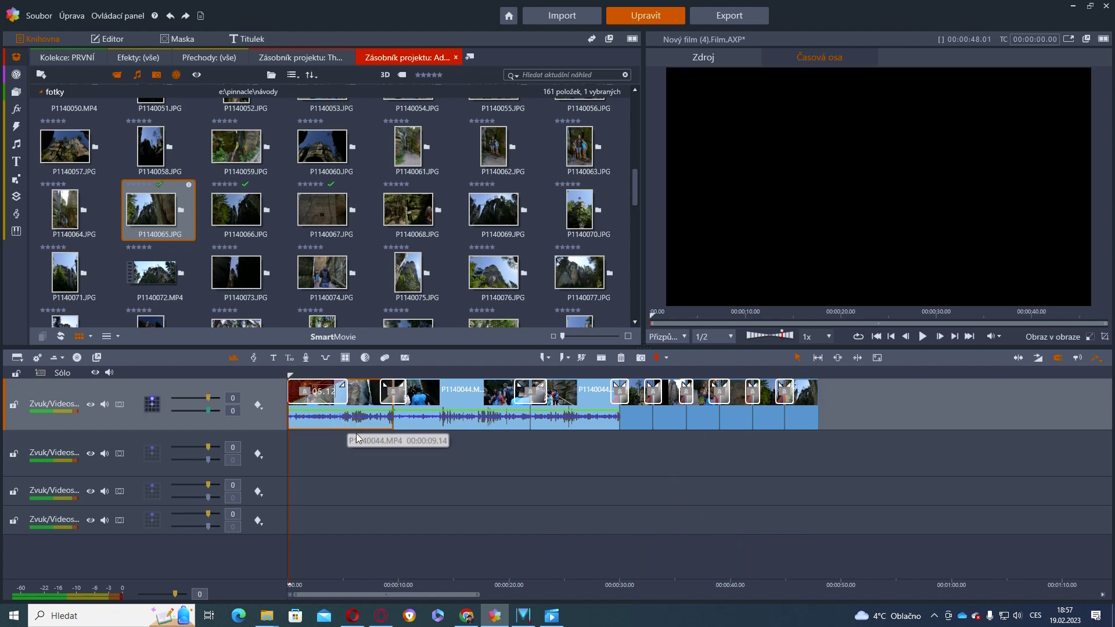
left_click_drag(203, 412, 180, 413)
left_click(440, 422)
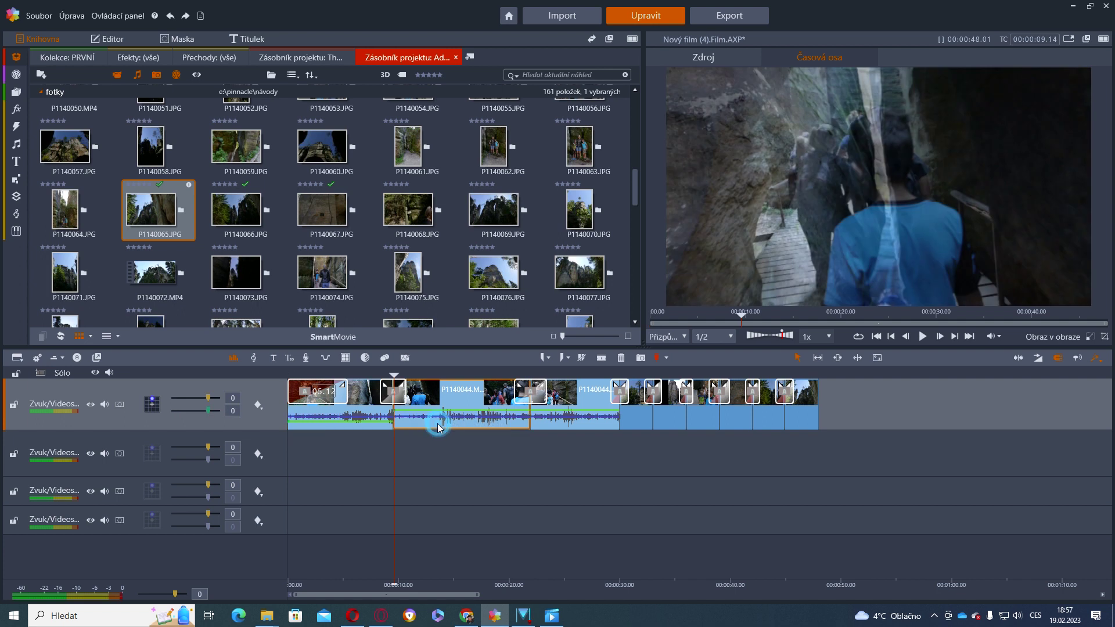
left_click_drag(197, 413, 174, 417)
left_click(552, 422)
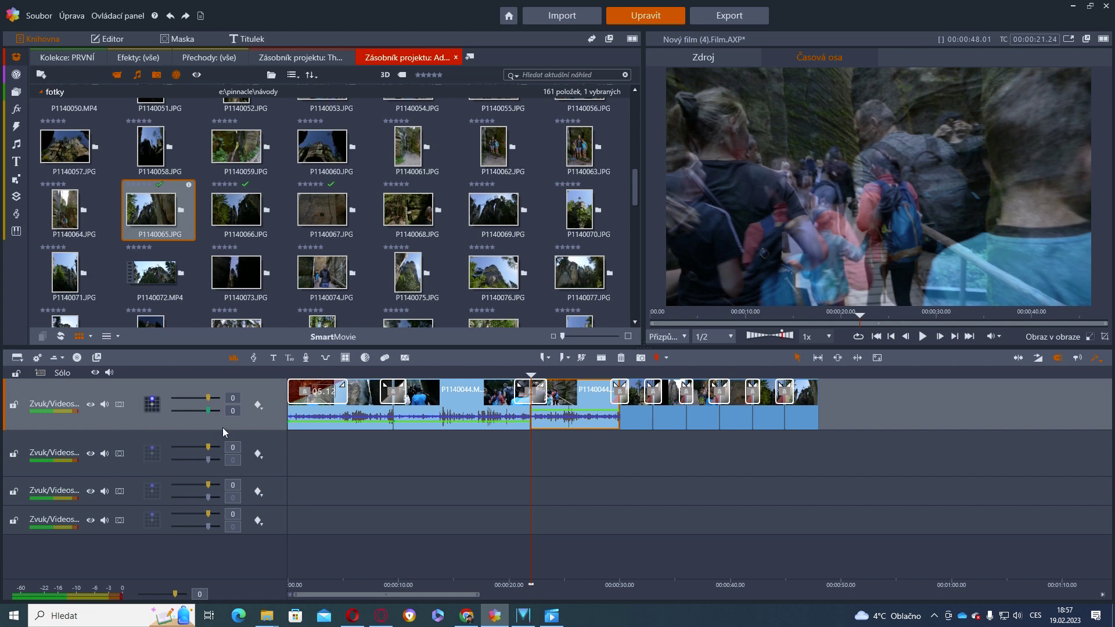
left_click_drag(208, 409, 176, 417)
Deselect the clip, make track 2 active, and return playback to the film's start
left_click(311, 456)
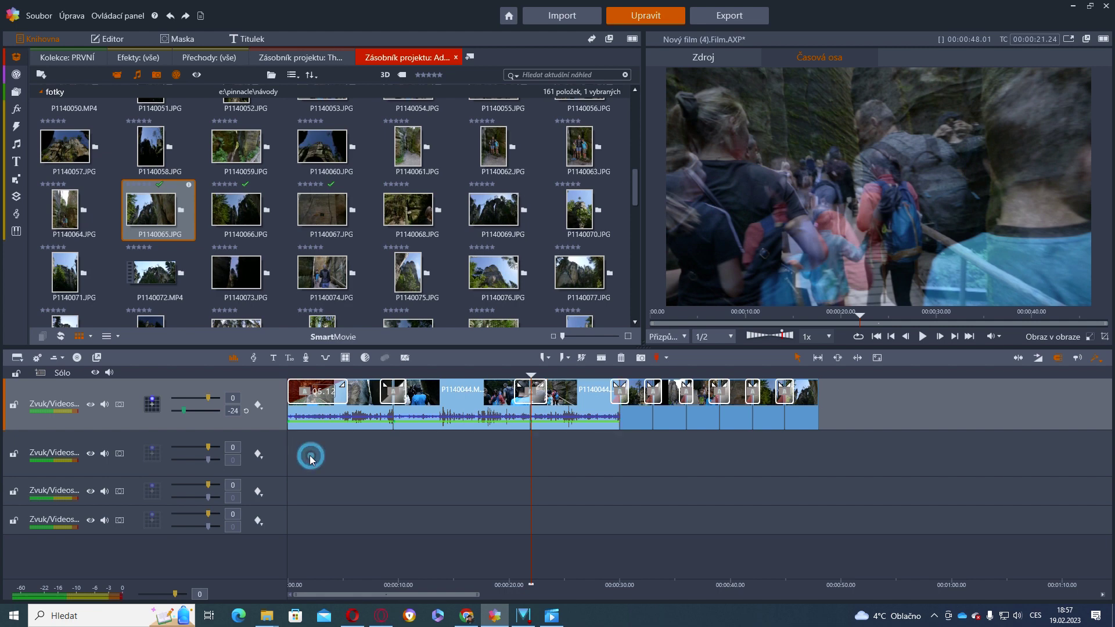
left_click(117, 439)
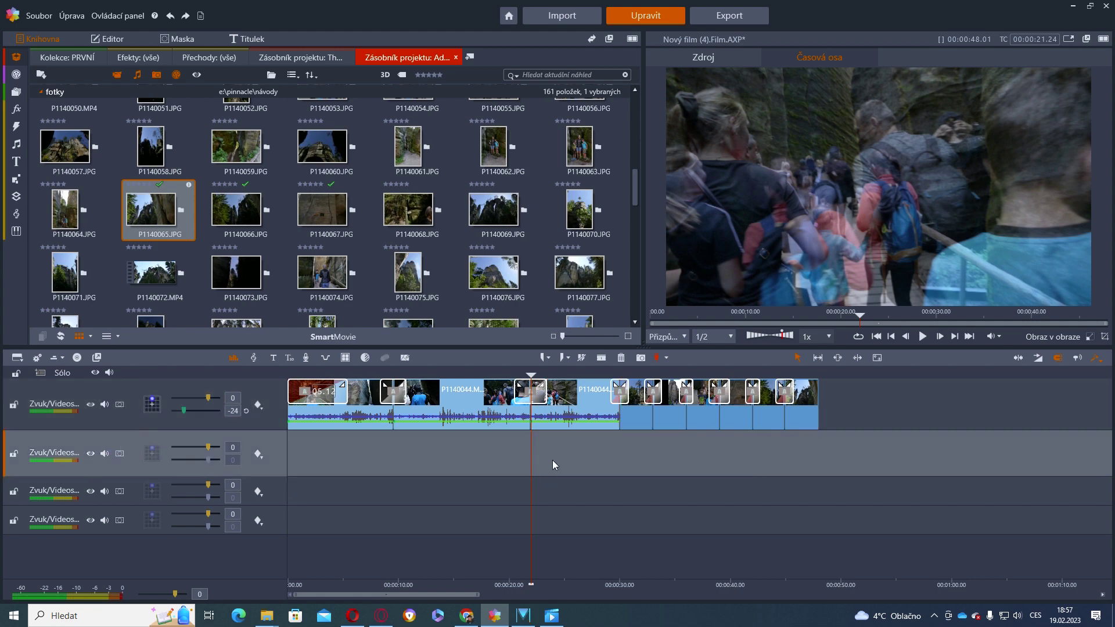
left_click(874, 339)
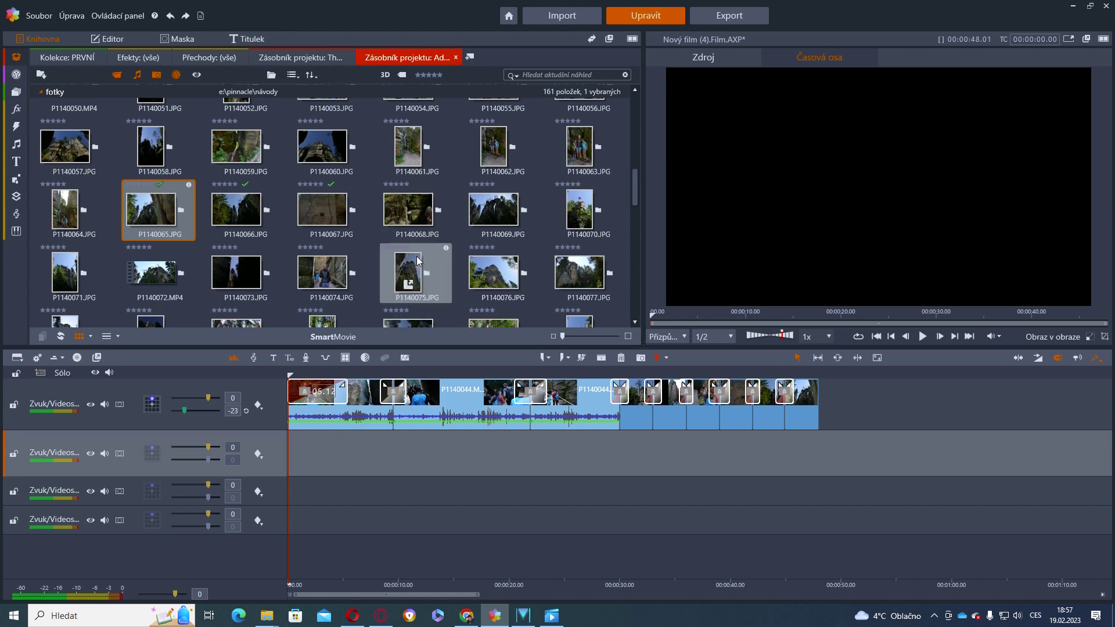
Append photo P1140076.JPG to the film's end with a transition leading into it
scroll(419, 254, "up", 5)
scroll(418, 254, "up", 2)
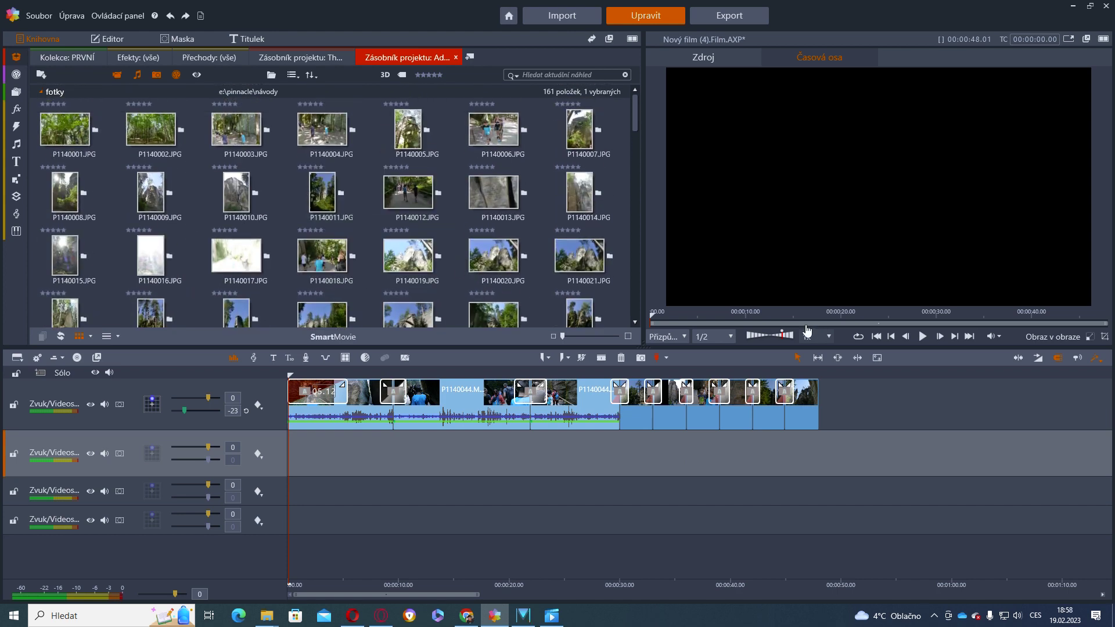
scroll(426, 202, "down", 4)
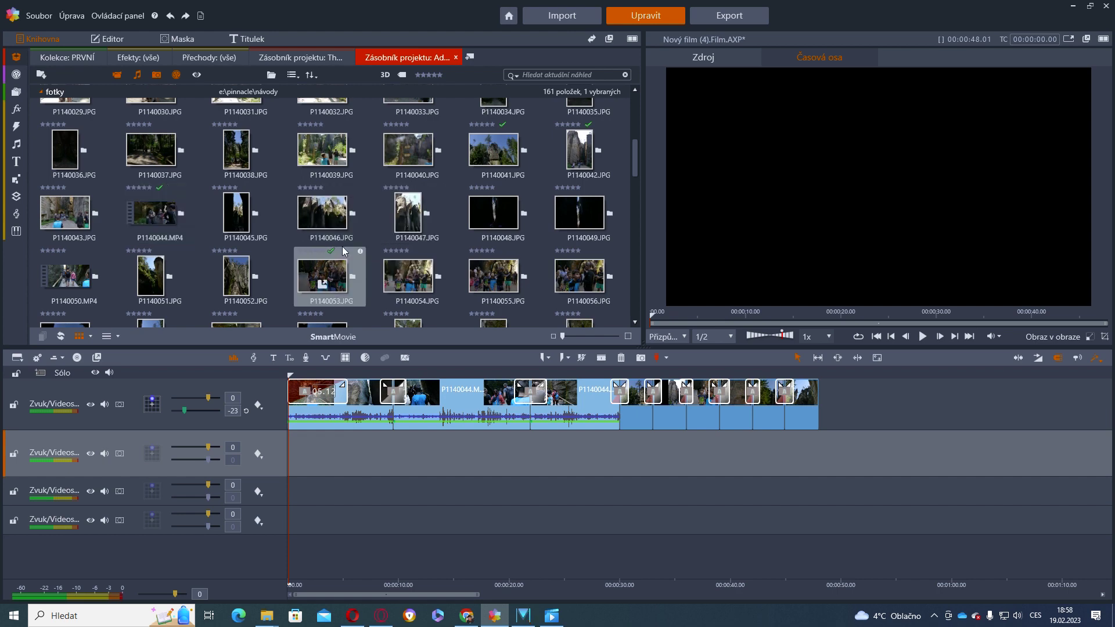
scroll(439, 236, "down", 5)
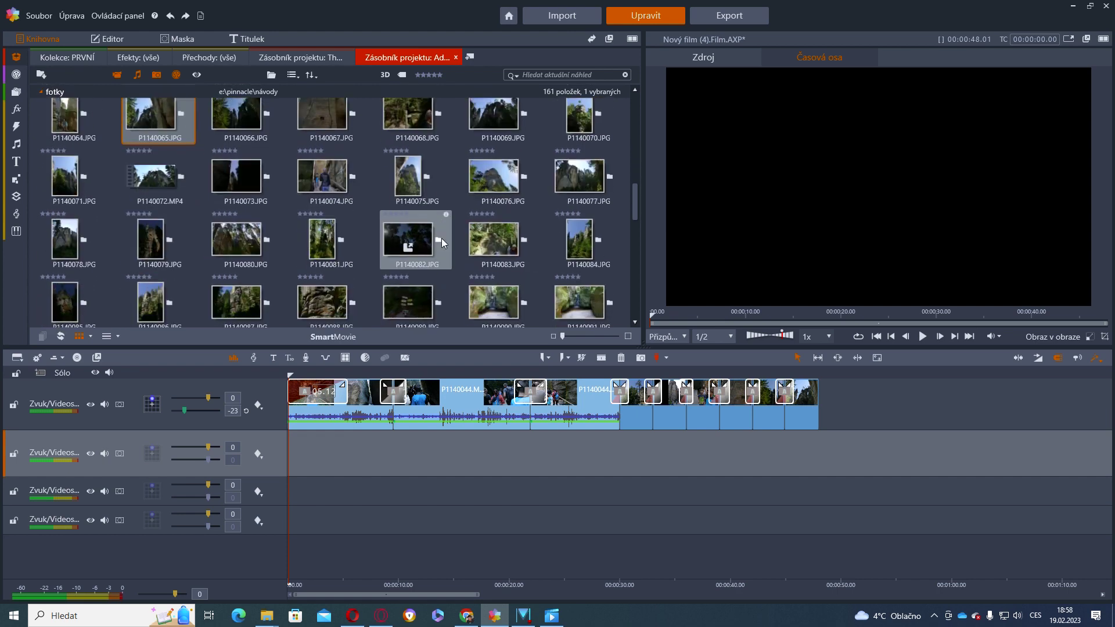
left_click_drag(510, 170, 828, 399)
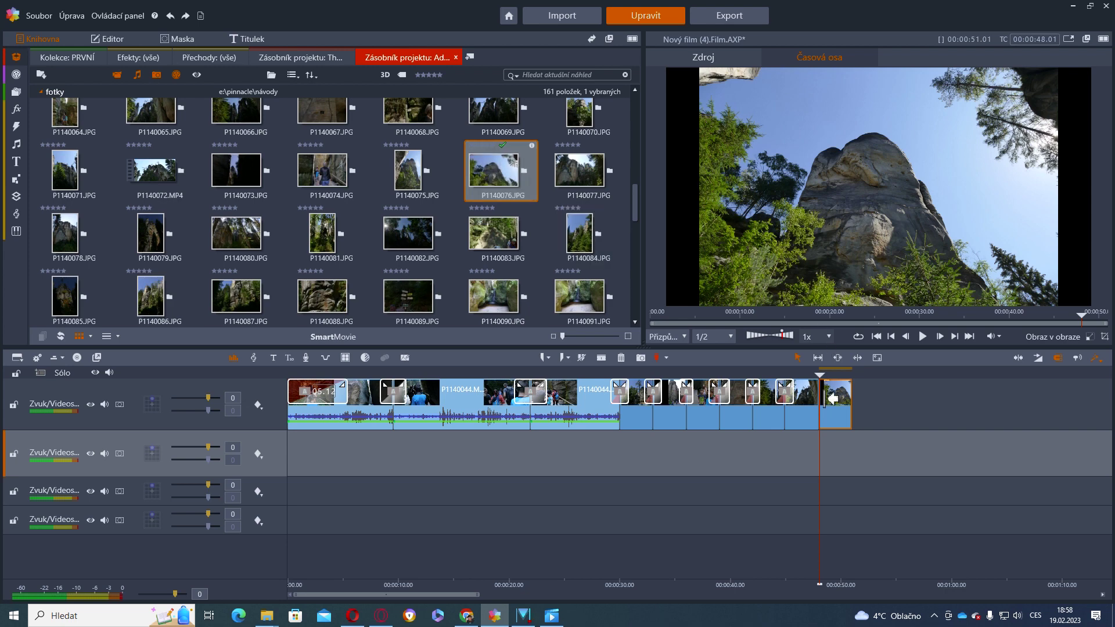
left_click_drag(820, 384, 834, 399)
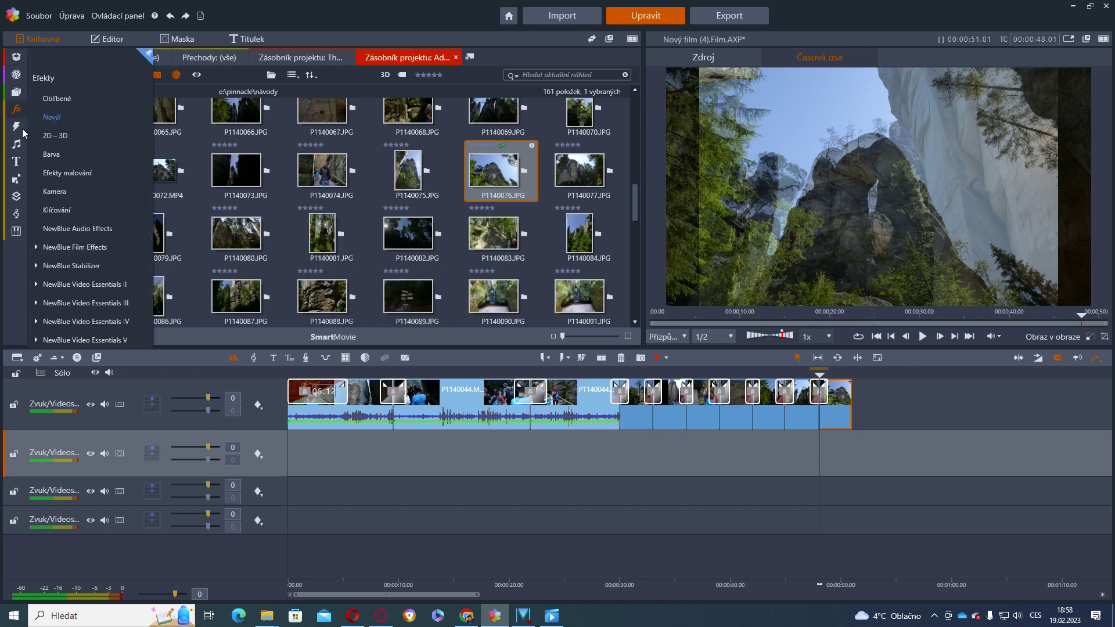
Browse the Zvuk.studio ScoreFitter tracks and filter them to five-star ratings only
mouse_move(19, 110)
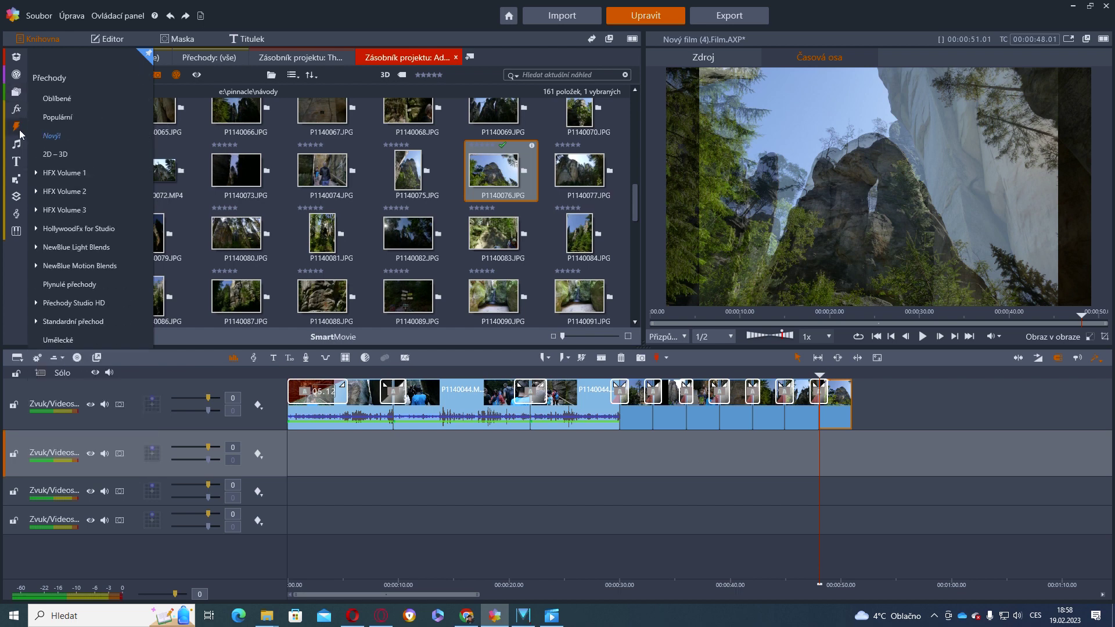
mouse_move(20, 213)
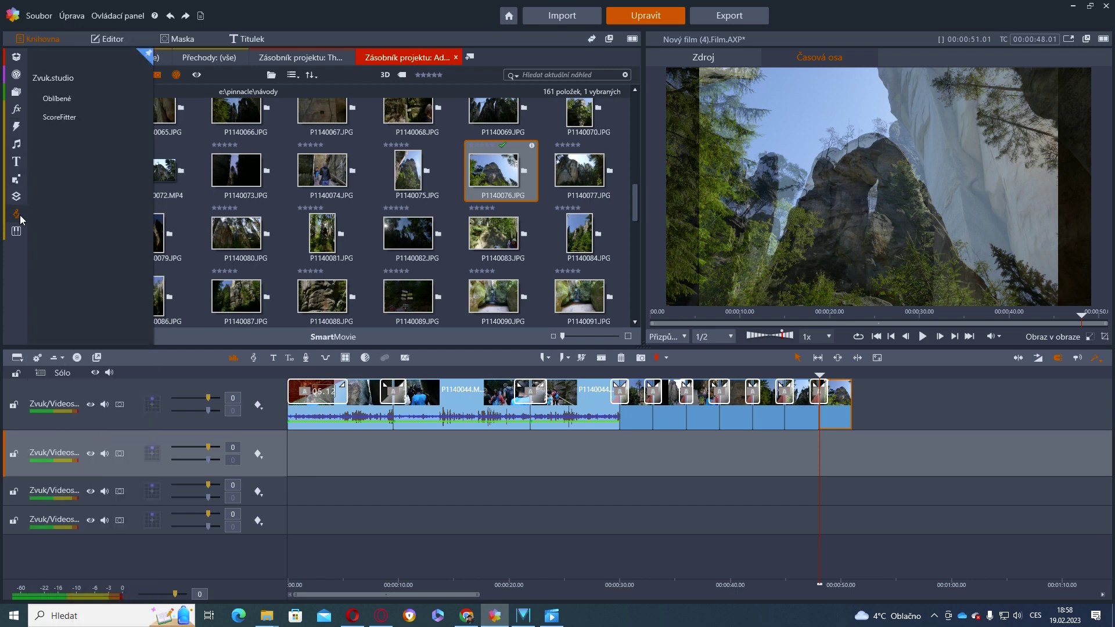
left_click(20, 215)
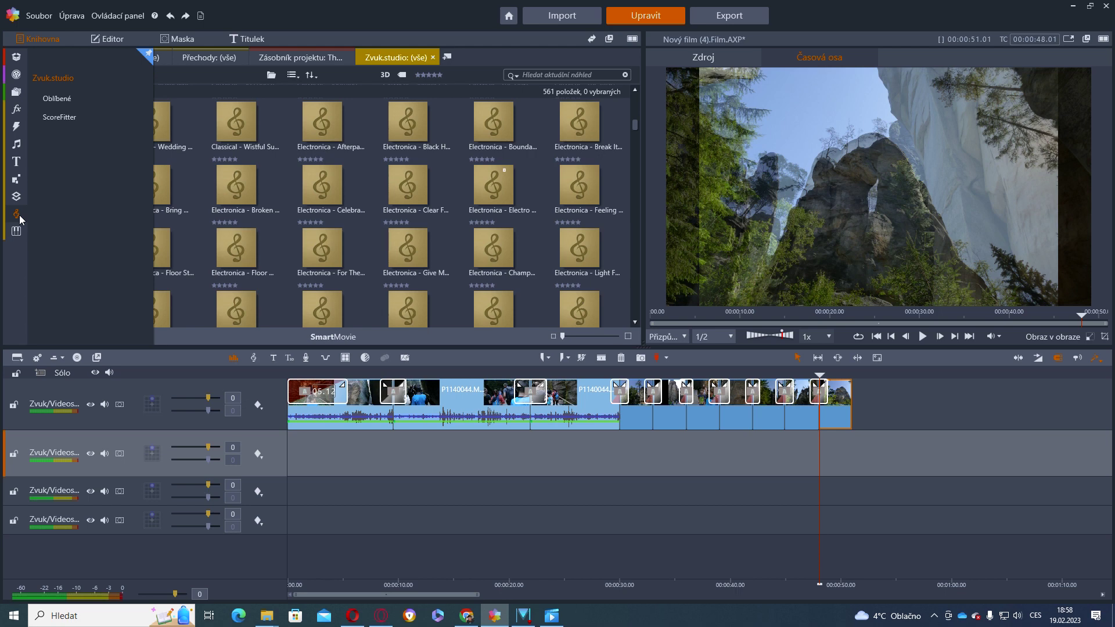
scroll(445, 220, "up", 3)
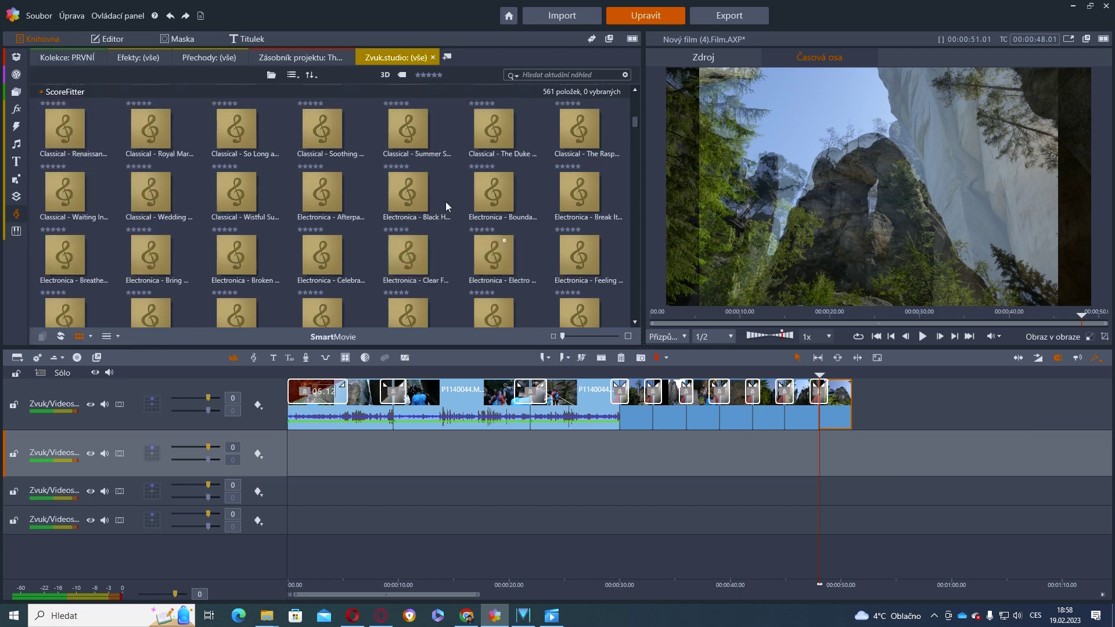
scroll(563, 212, "up", 5)
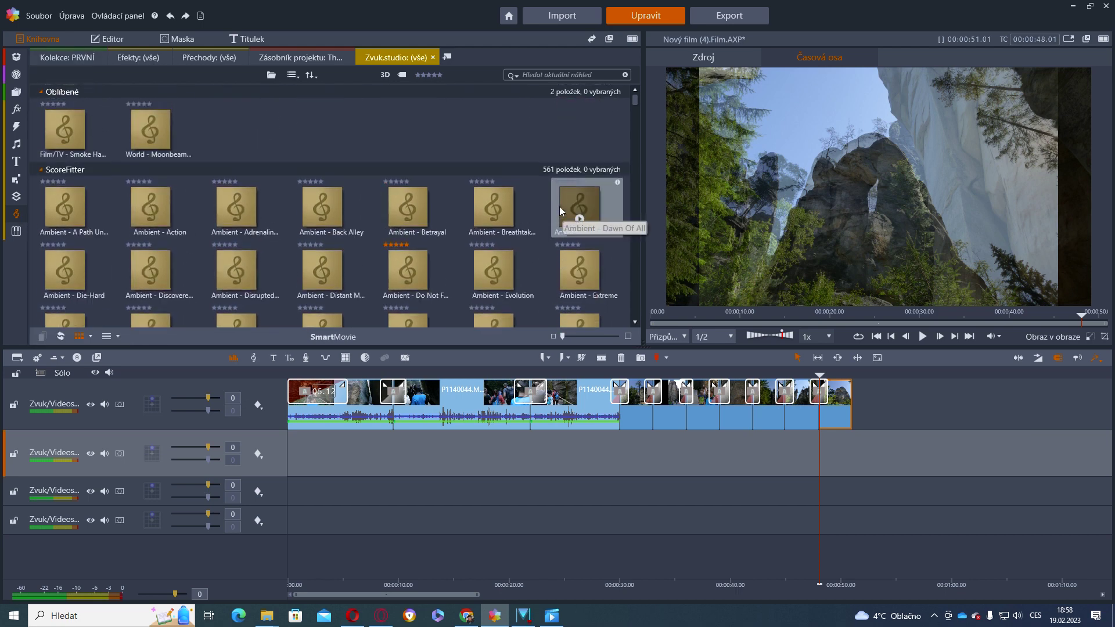
scroll(559, 196, "down", 10)
scroll(555, 183, "down", 3)
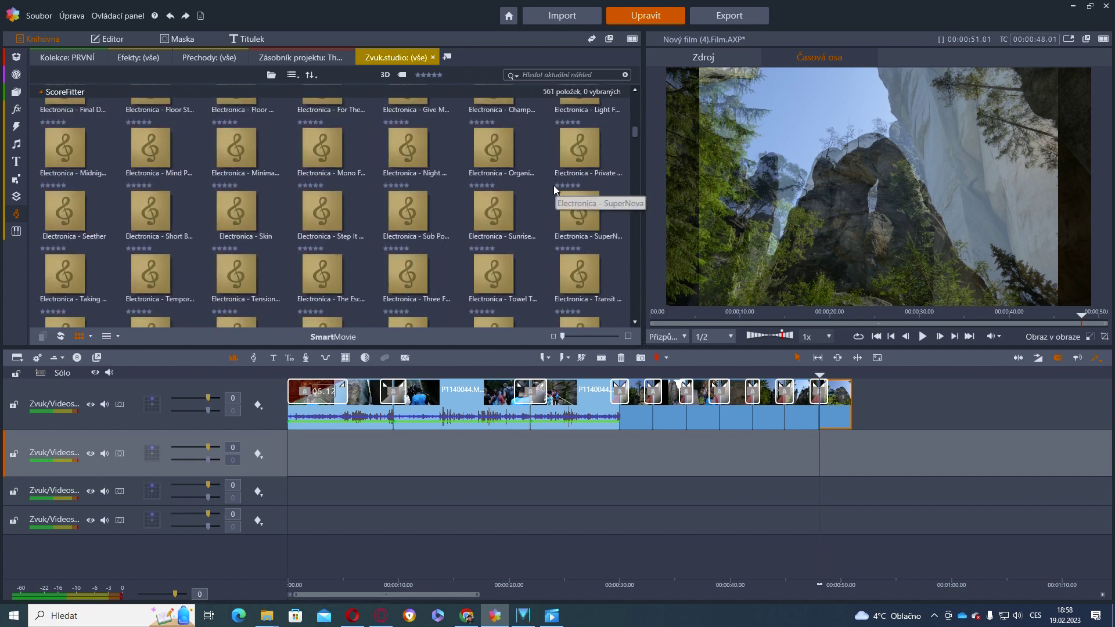
scroll(551, 204, "down", 3)
scroll(552, 205, "up", 12)
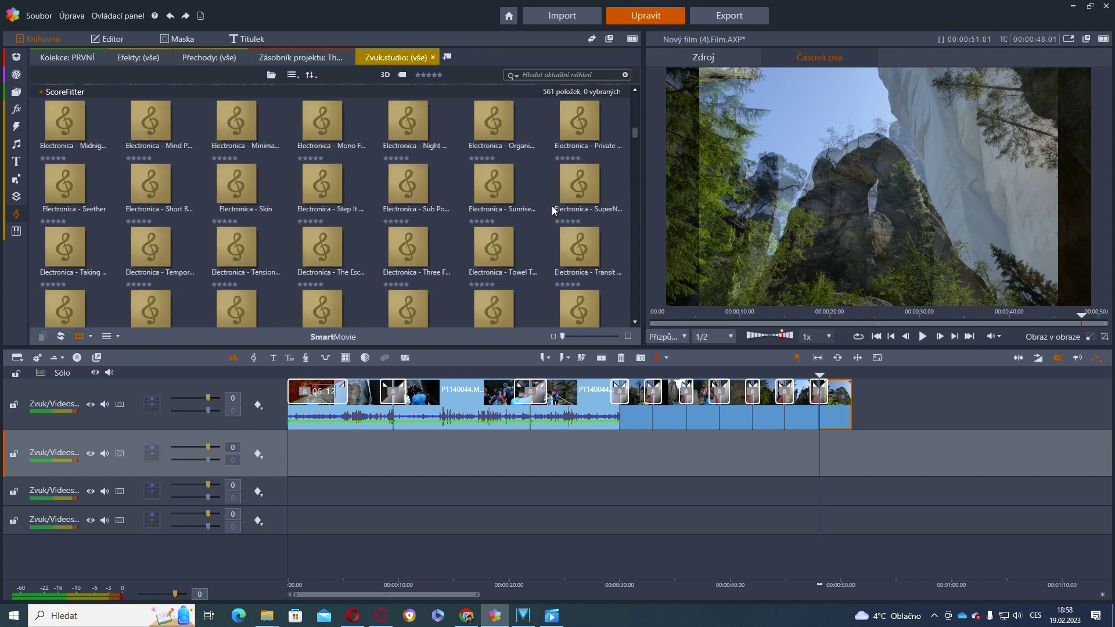
scroll(553, 206, "up", 3)
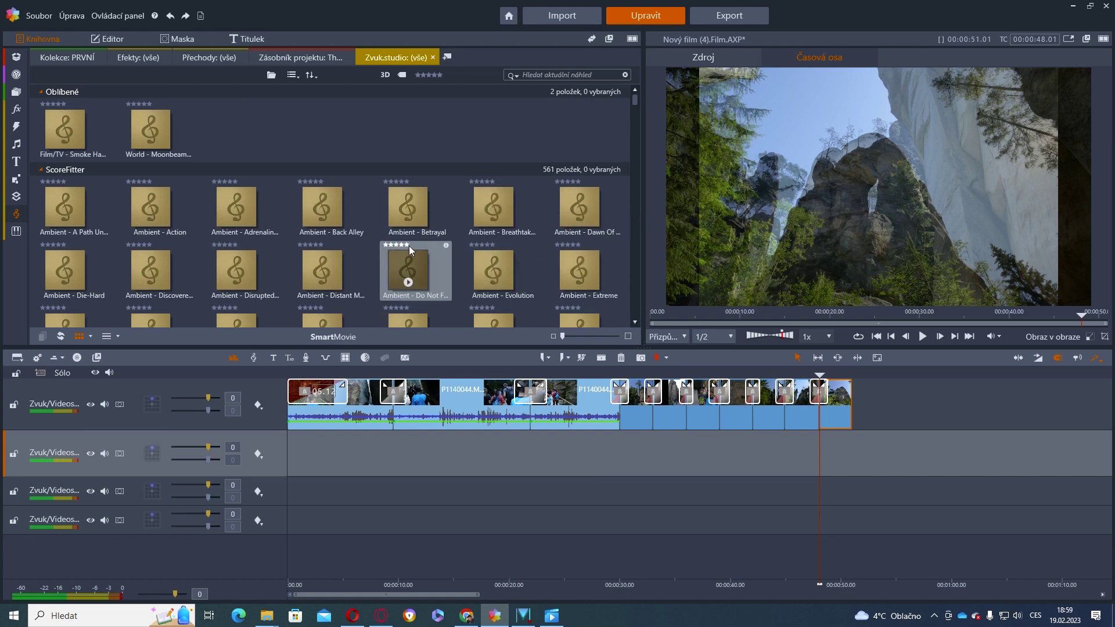
scroll(491, 310, "down", 3)
scroll(492, 302, "down", 10)
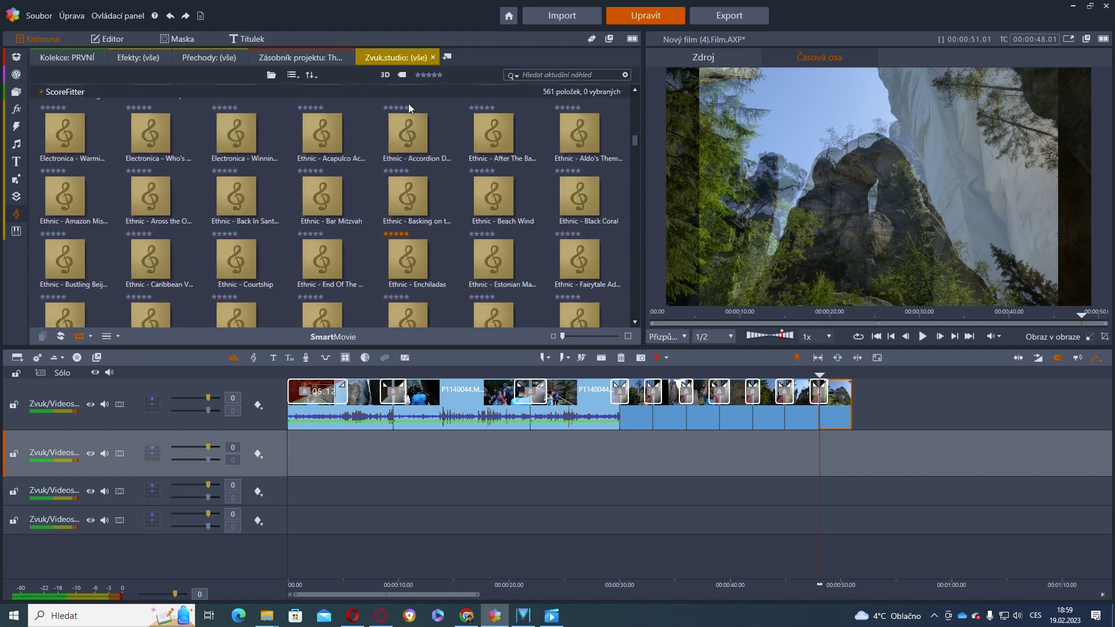
scroll(469, 188, "up", 8)
scroll(452, 171, "up", 5)
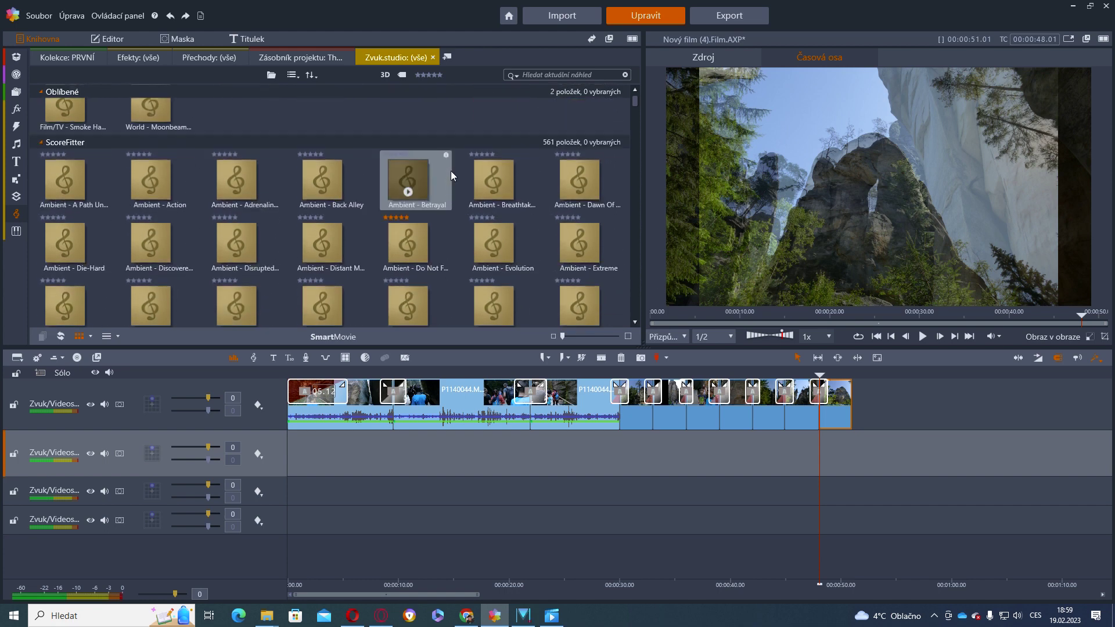
left_click(440, 75)
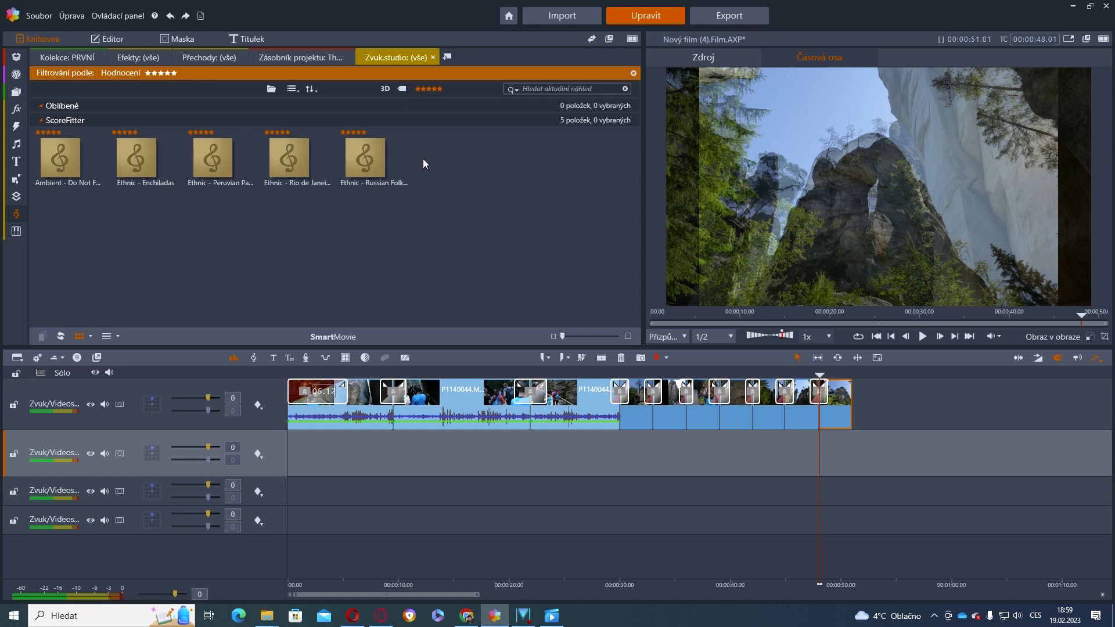
Open the Adršpach project bin, then the Zvuk.studio library with the five-star filter
left_click(17, 97)
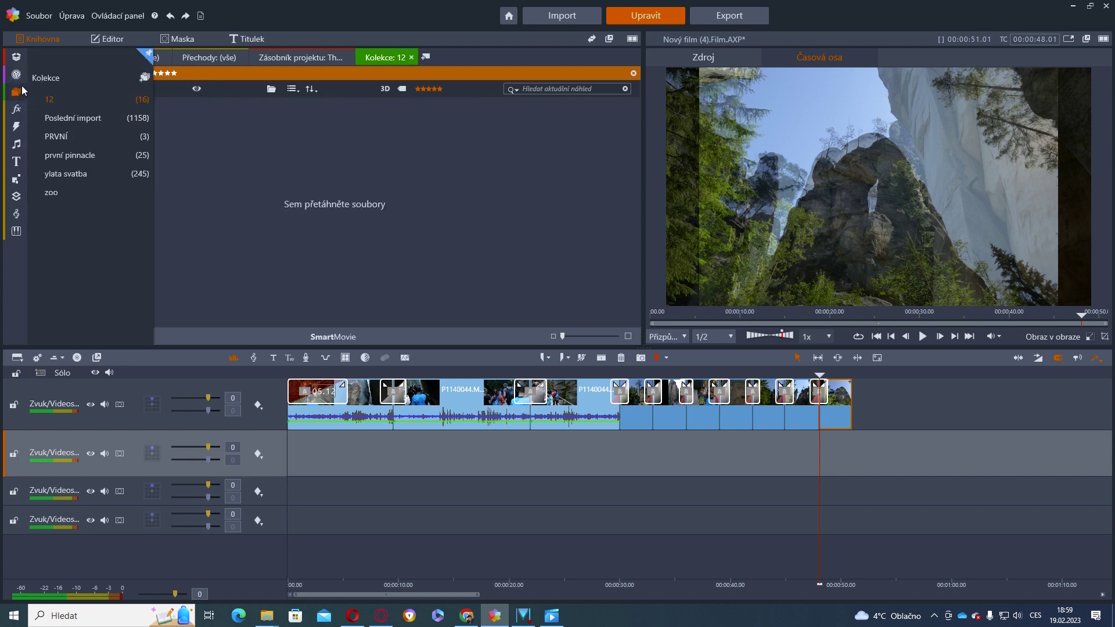
mouse_move(16, 57)
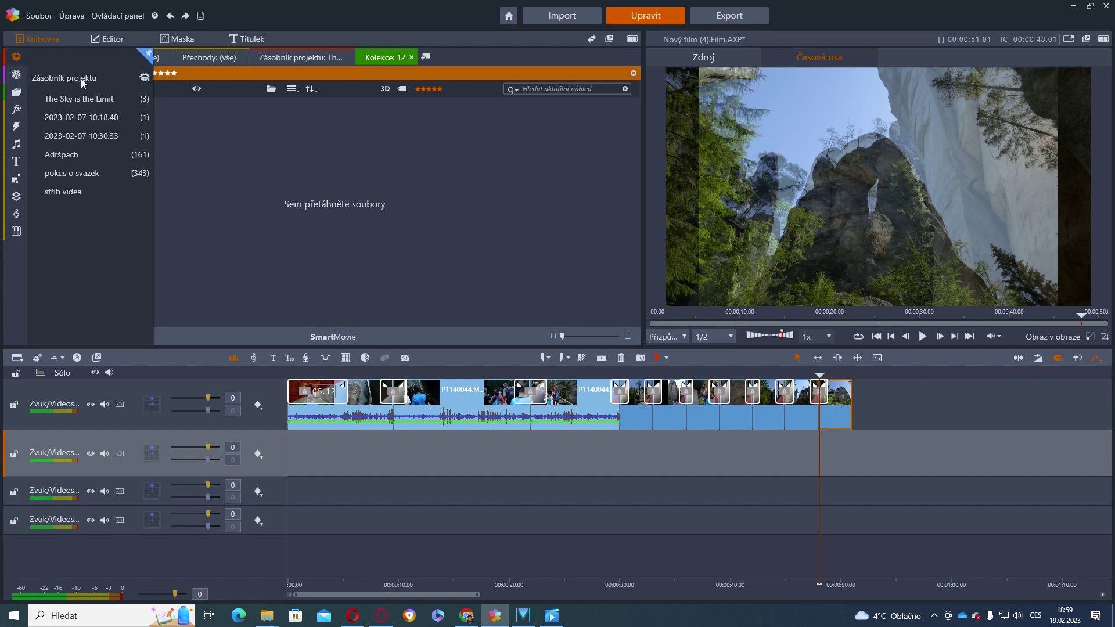
left_click(97, 155)
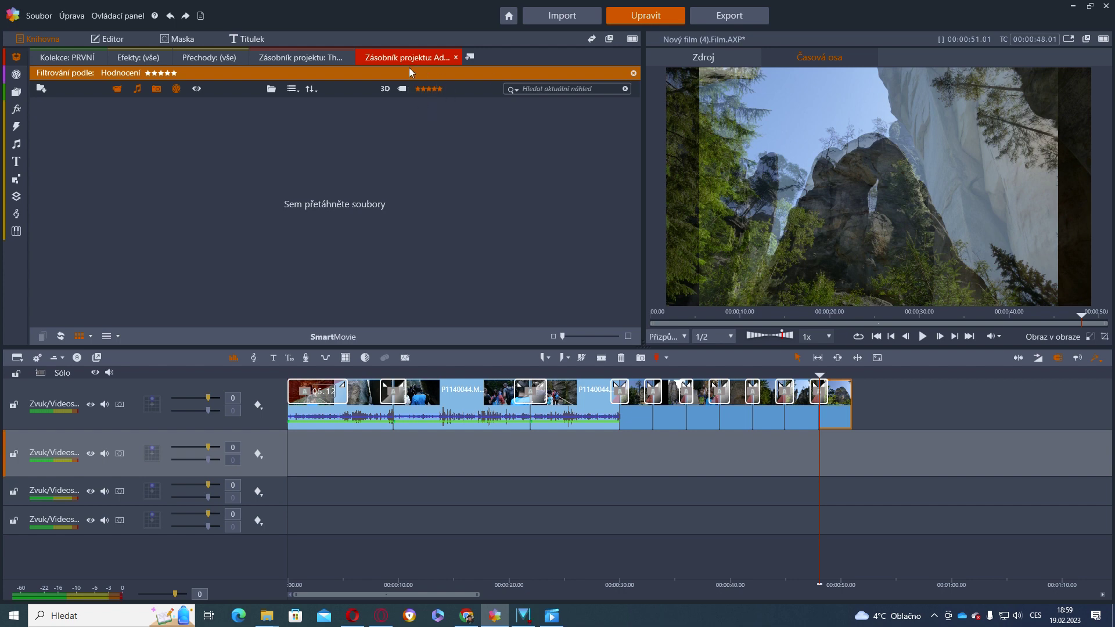
left_click(17, 213)
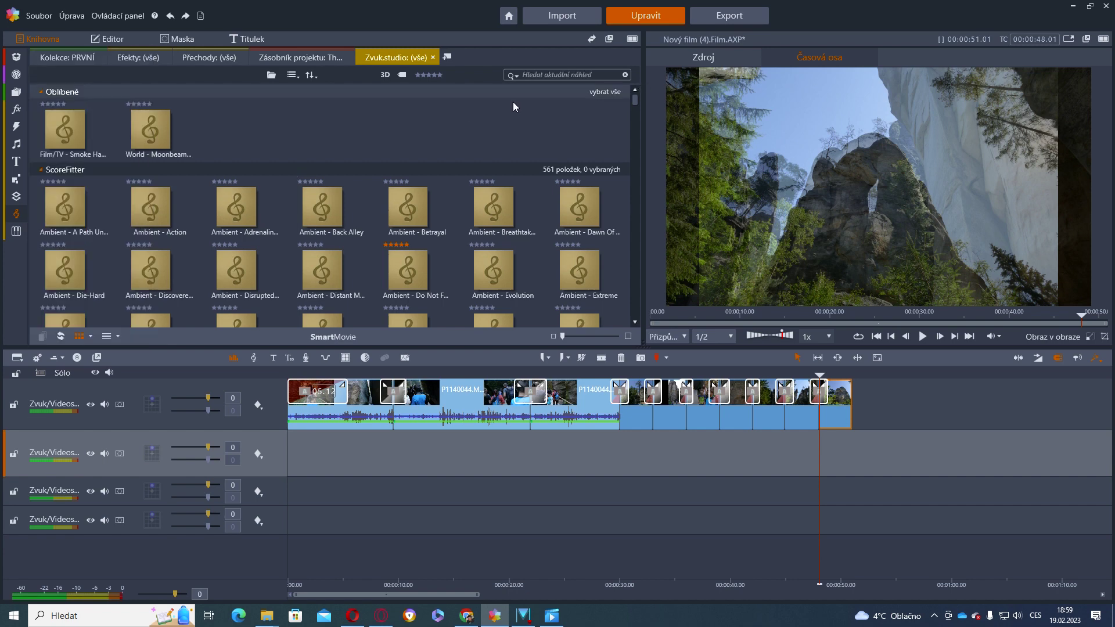
left_click(440, 75)
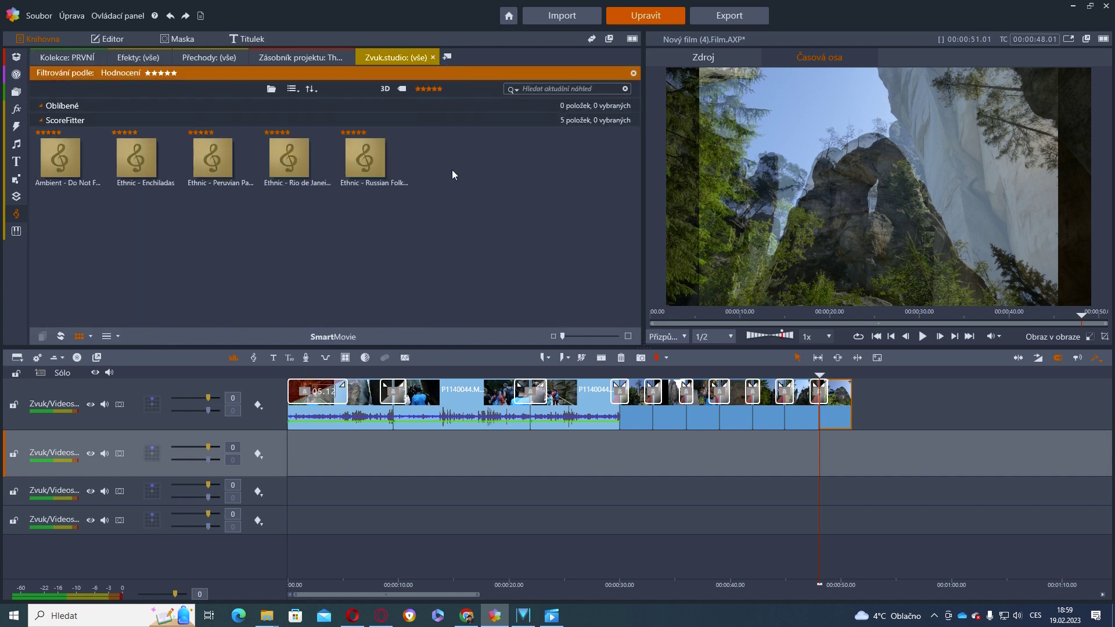
Return to the Adršpach bin and clear the star rating filter so all 161 items show
left_click(19, 61)
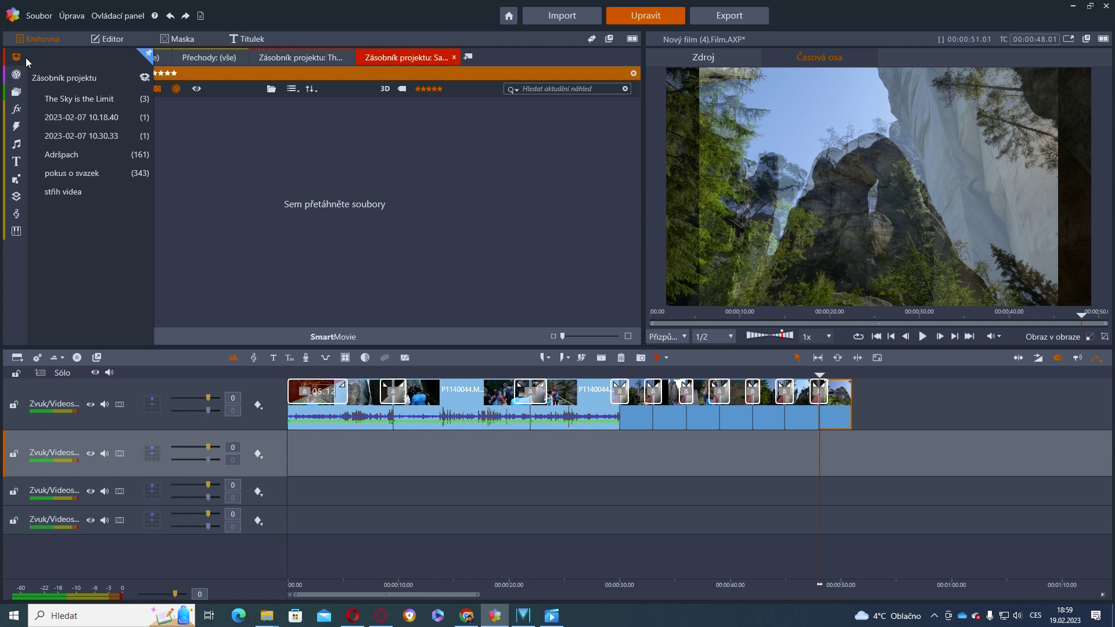
mouse_move(17, 74)
left_click(72, 156)
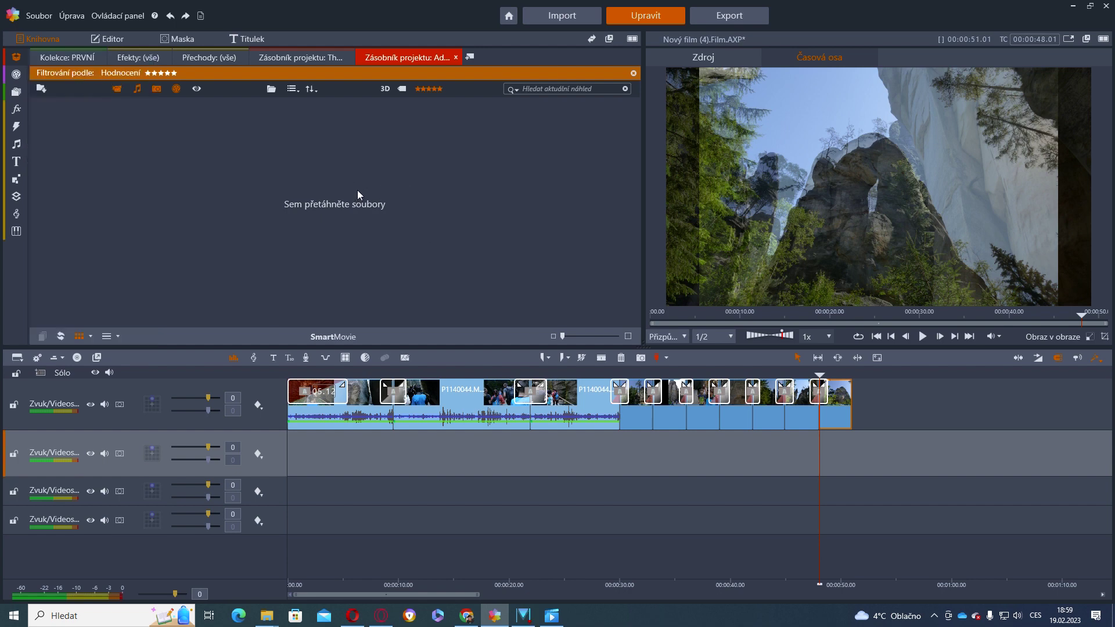
left_click(419, 89)
left_click(419, 89)
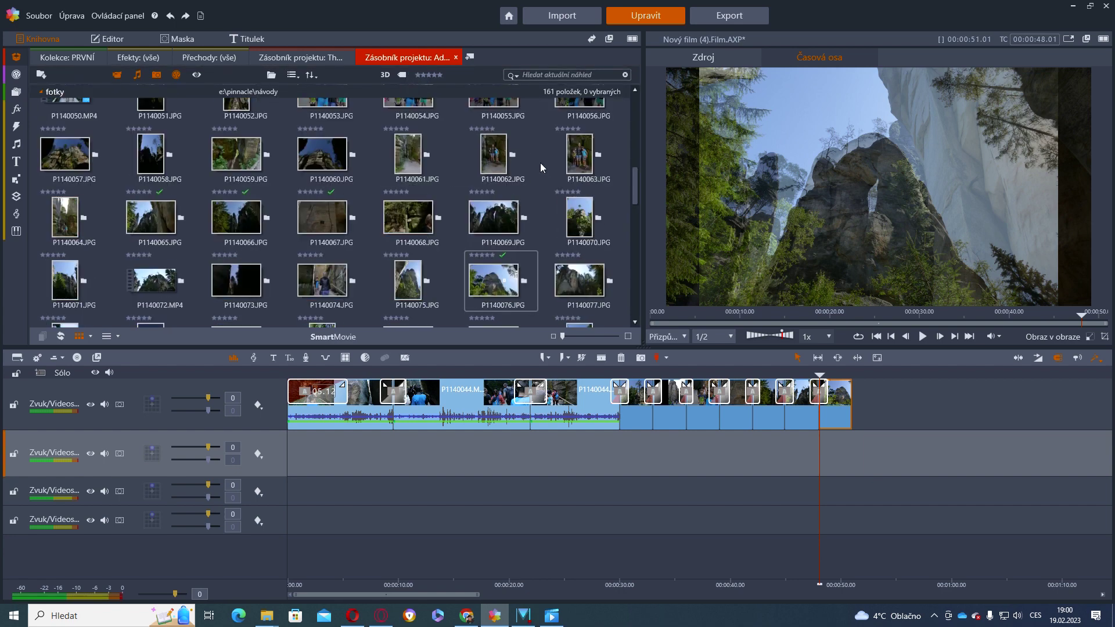
Show the Zvuk.studio library filtered to five-star tracks again
mouse_move(18, 222)
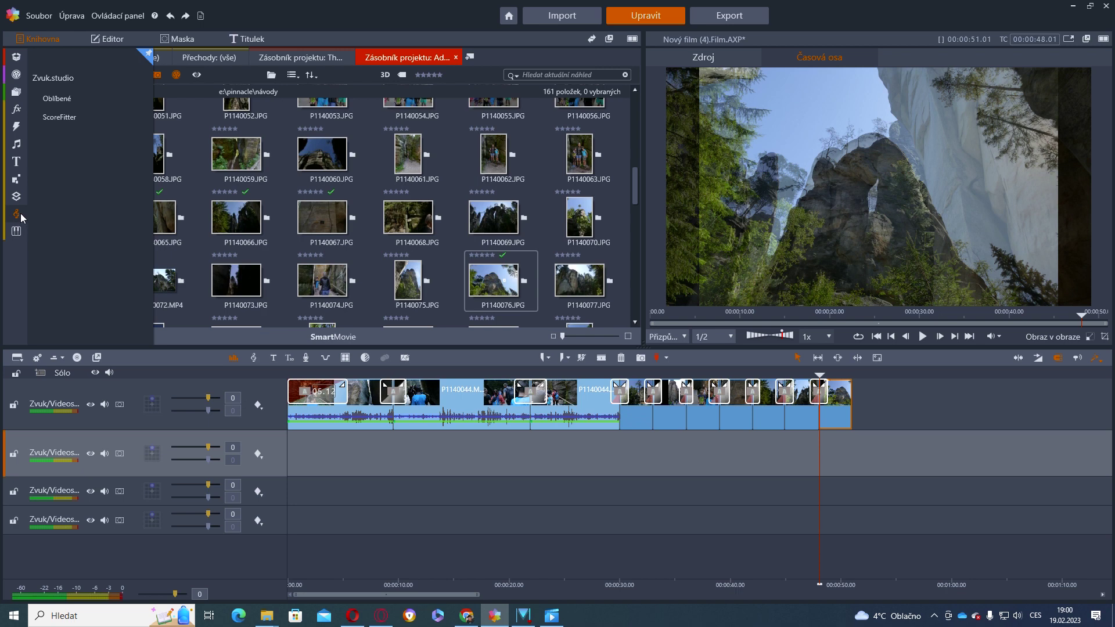
left_click(18, 218)
left_click(440, 75)
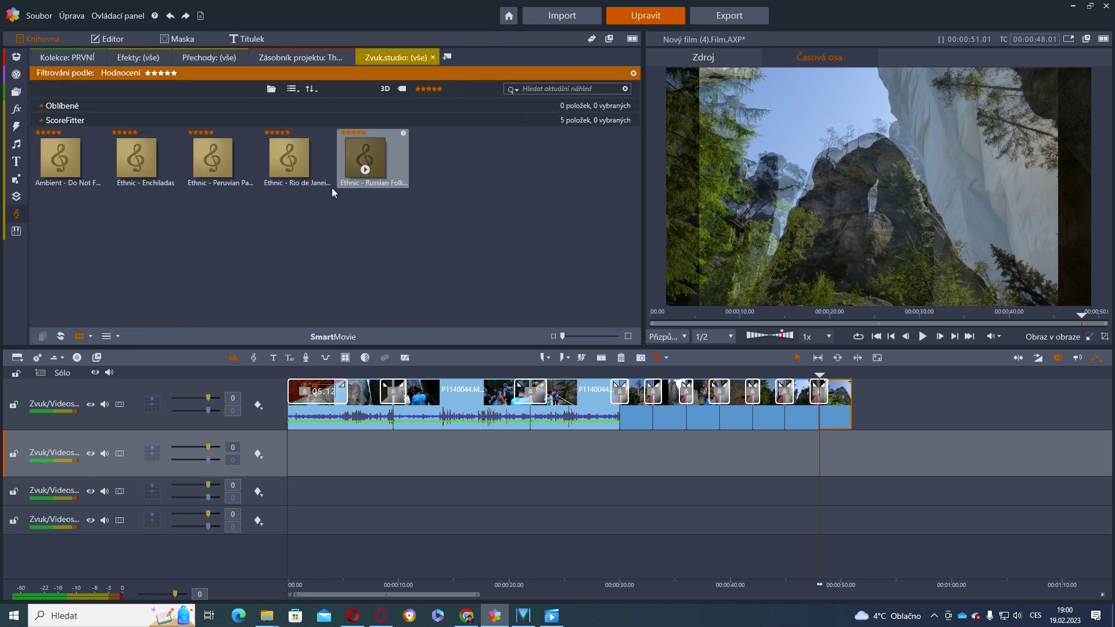
Preview Ethnic - Peruvian Pan Pipes, drop it on track 2, and stretch it to the film's end
left_click(214, 172)
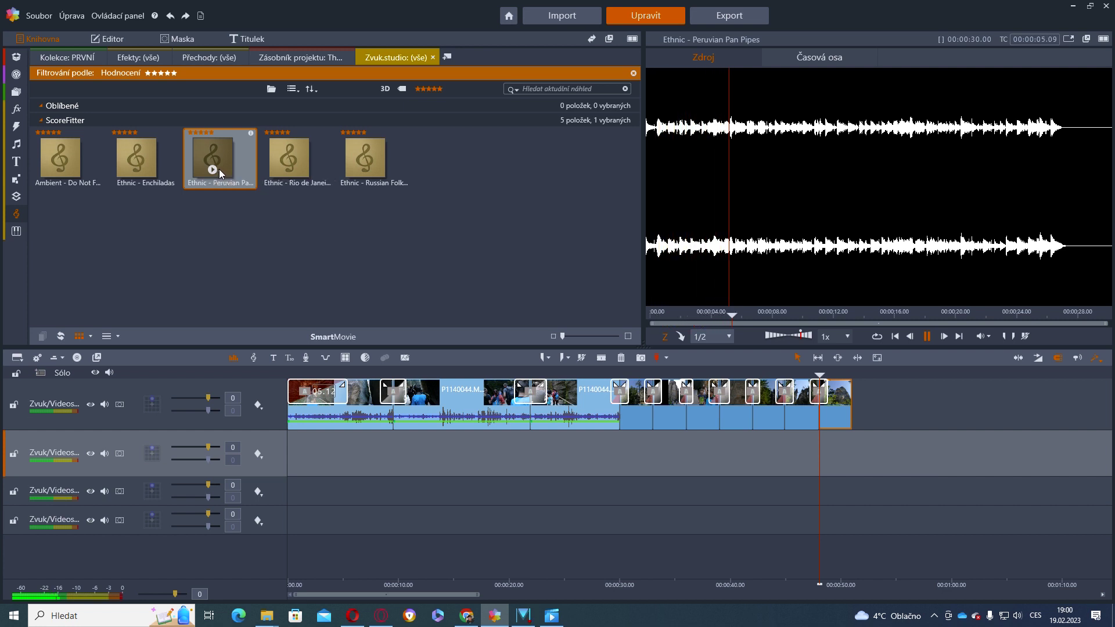
left_click(927, 337)
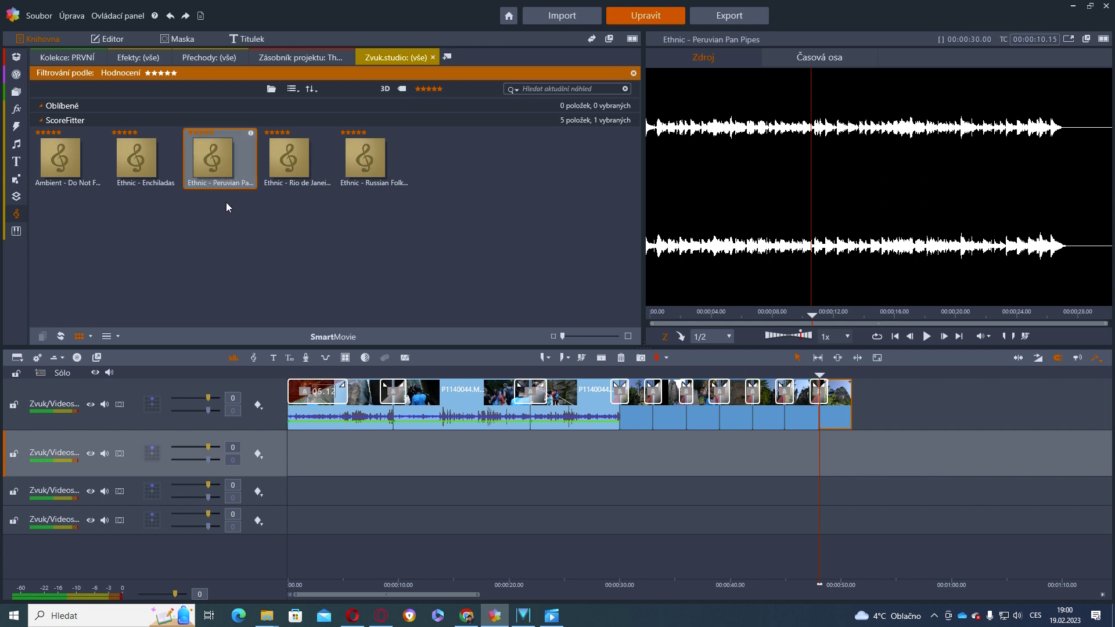
mouse_move(227, 161)
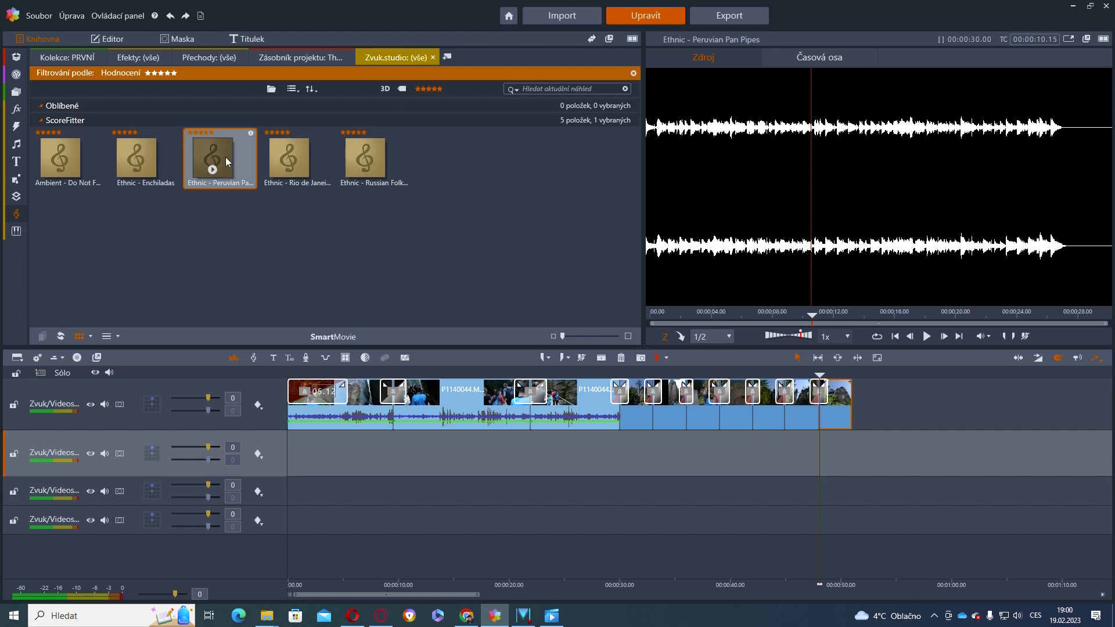
left_click_drag(225, 157, 294, 456)
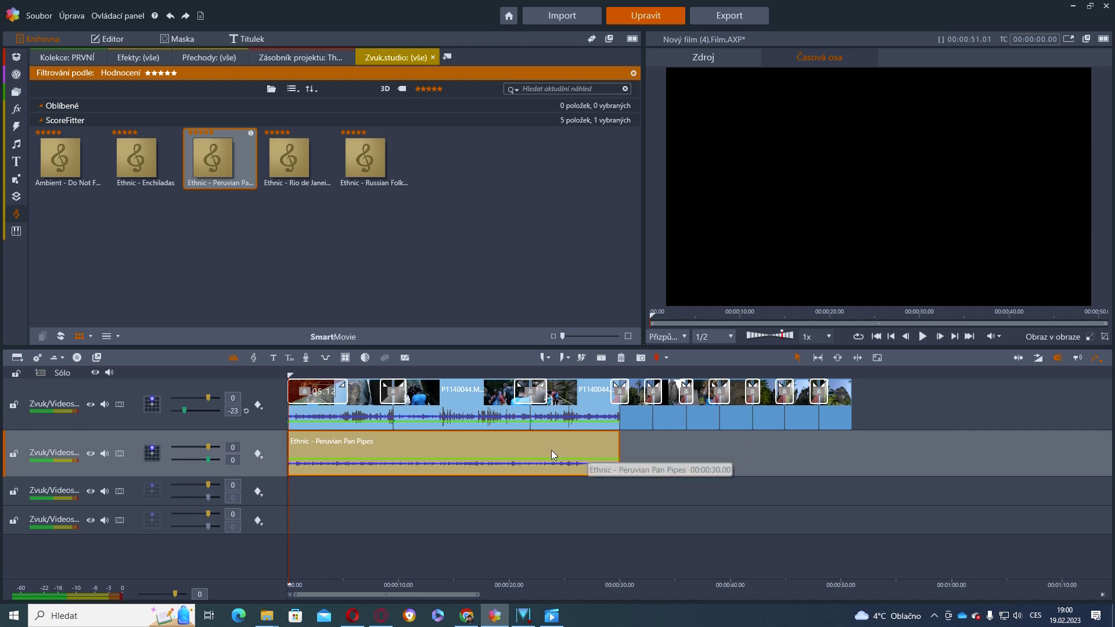
left_click_drag(618, 455, 889, 461)
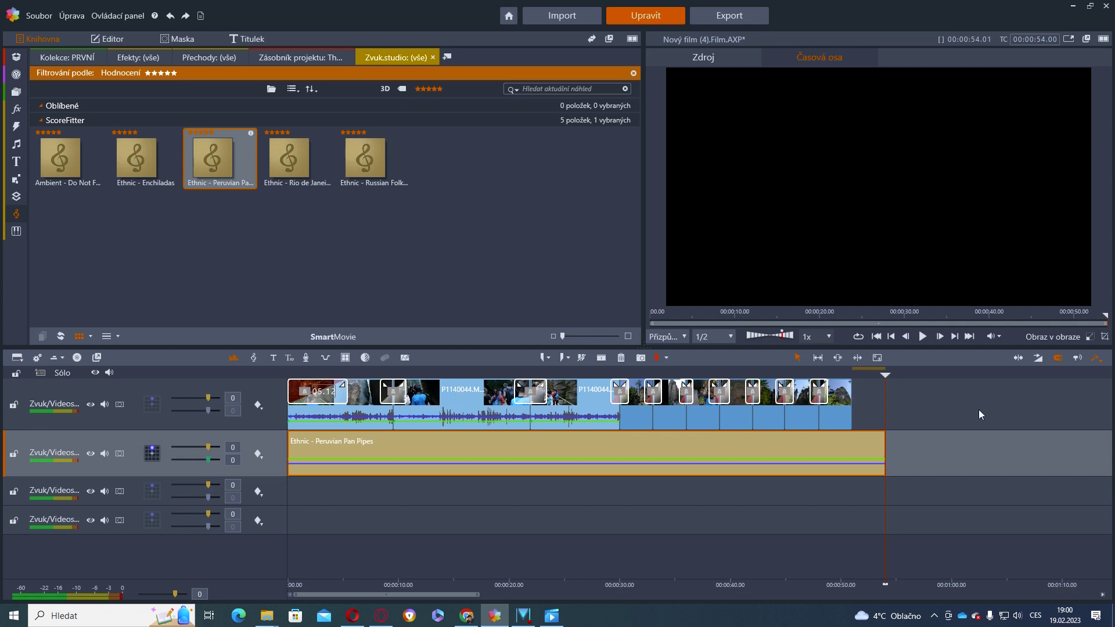
left_click_drag(882, 403, 369, 430)
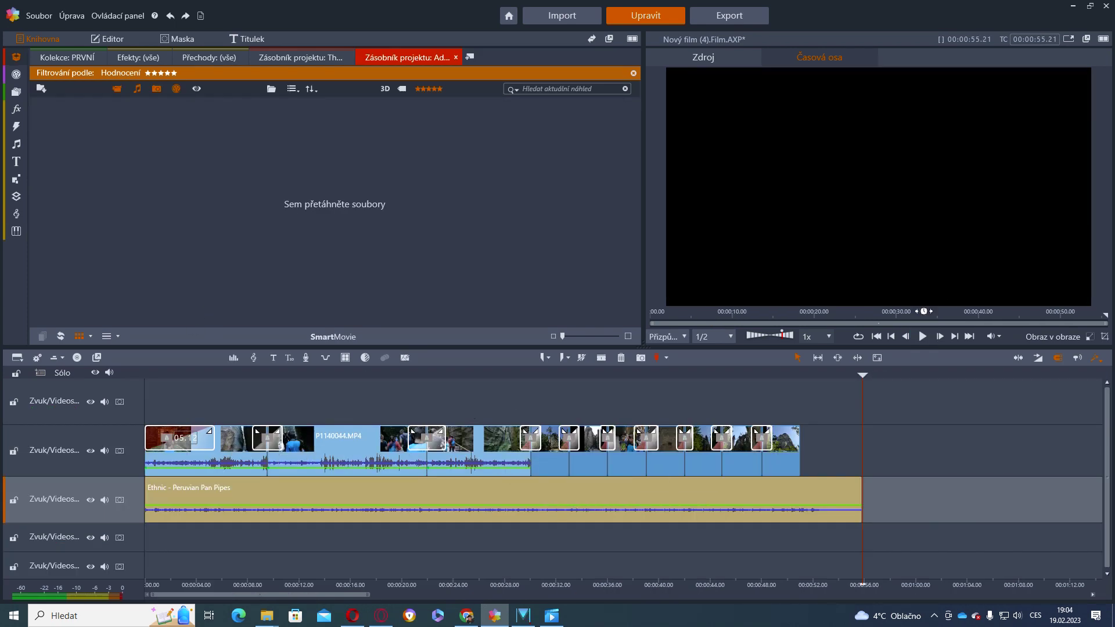
left_click(881, 336)
left_click(274, 358)
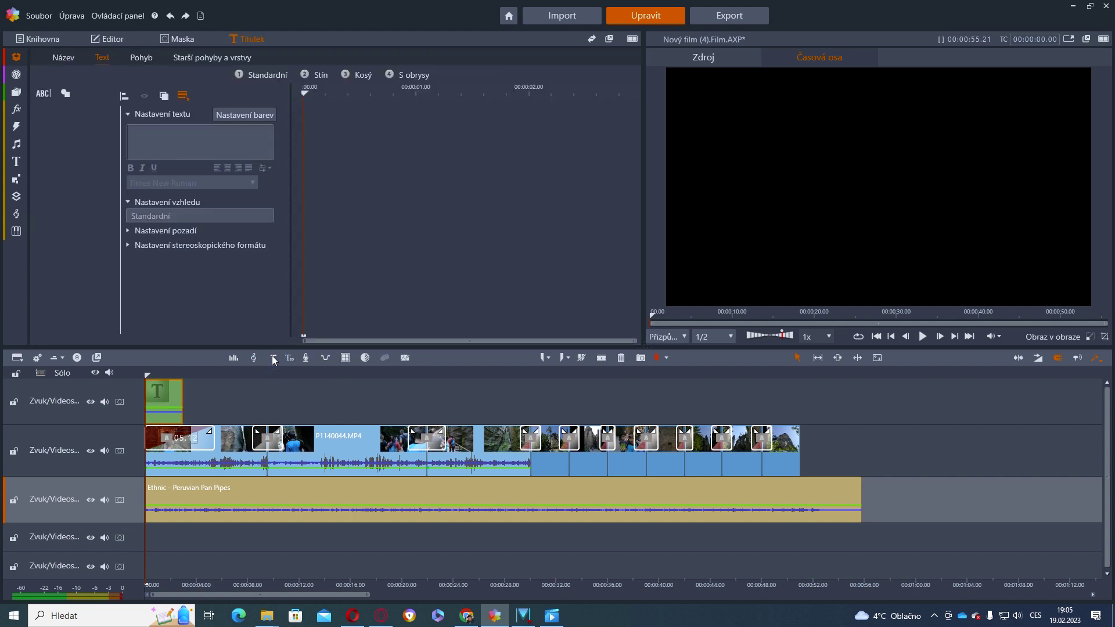
scroll(236, 273, "up", 3)
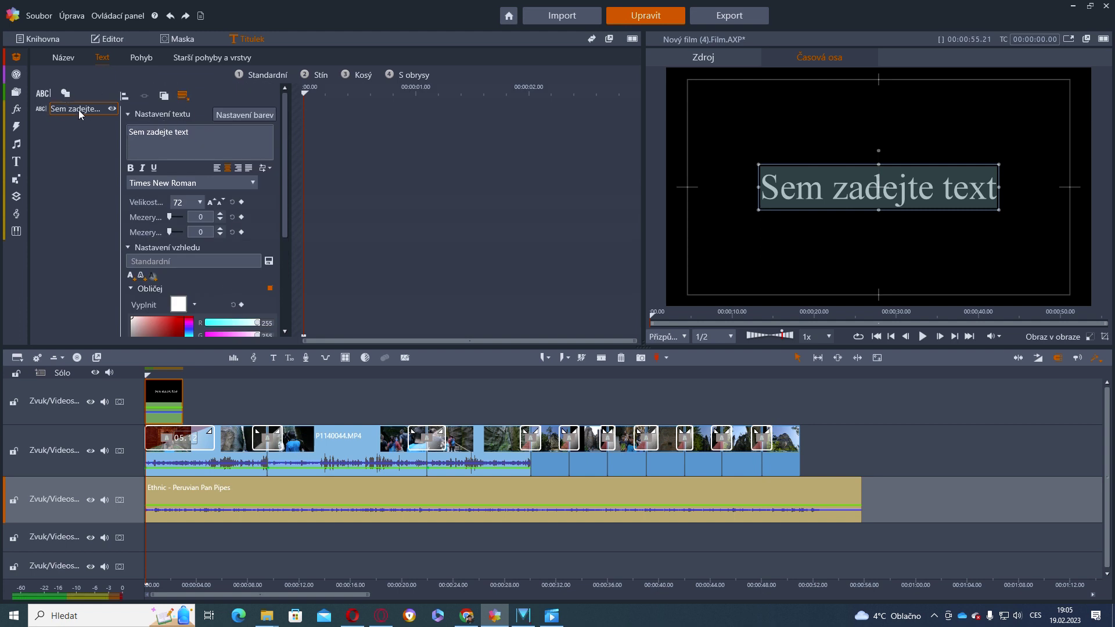
left_click(45, 95)
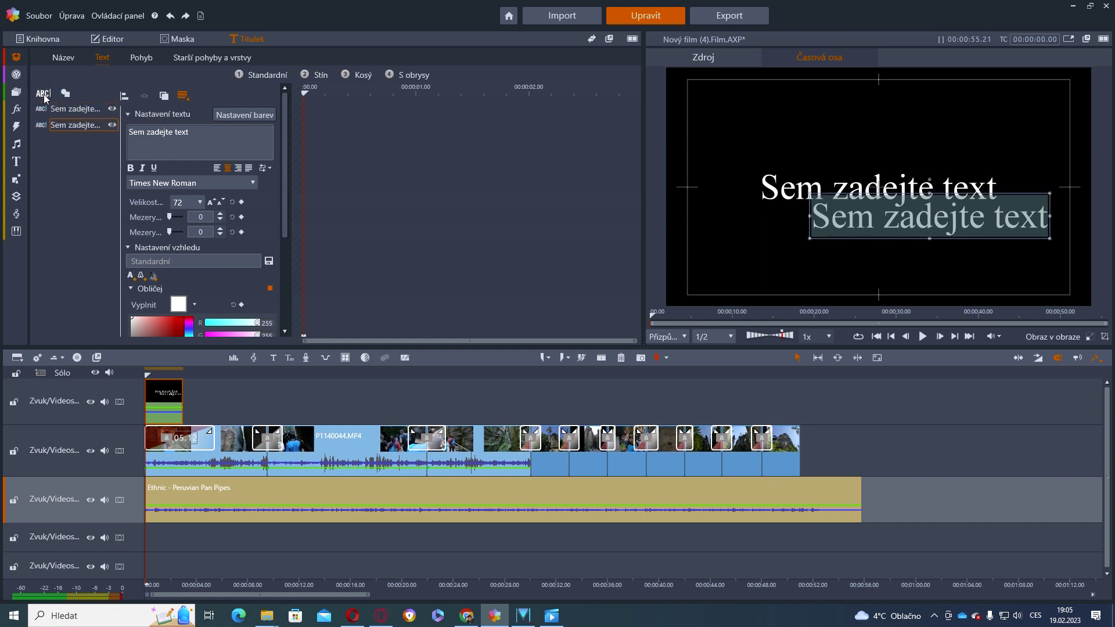
left_click(44, 95)
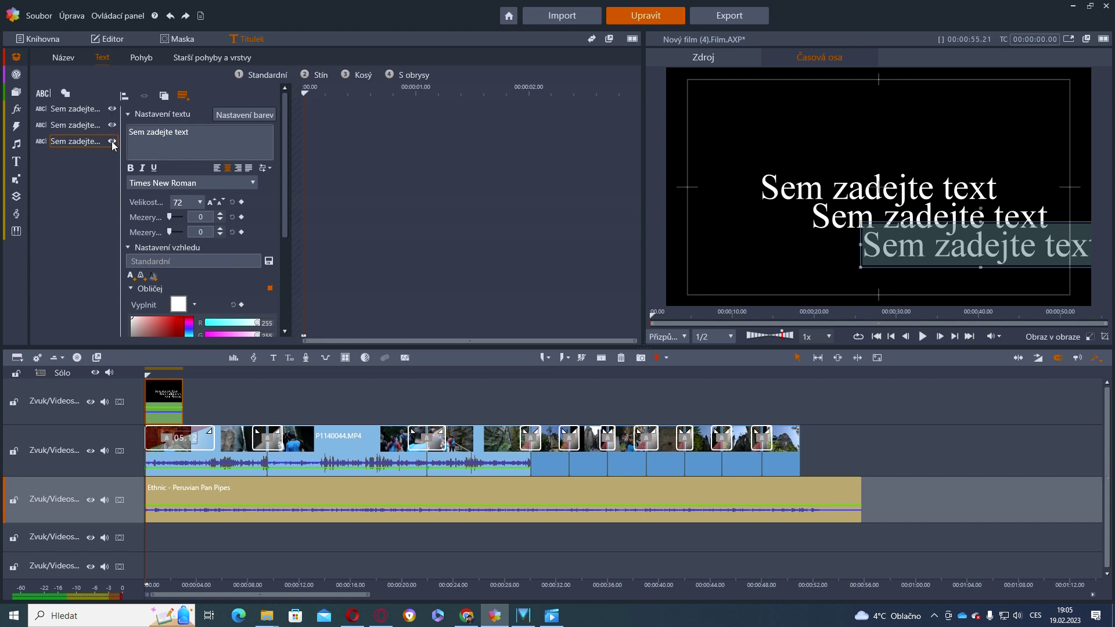
right_click(84, 143)
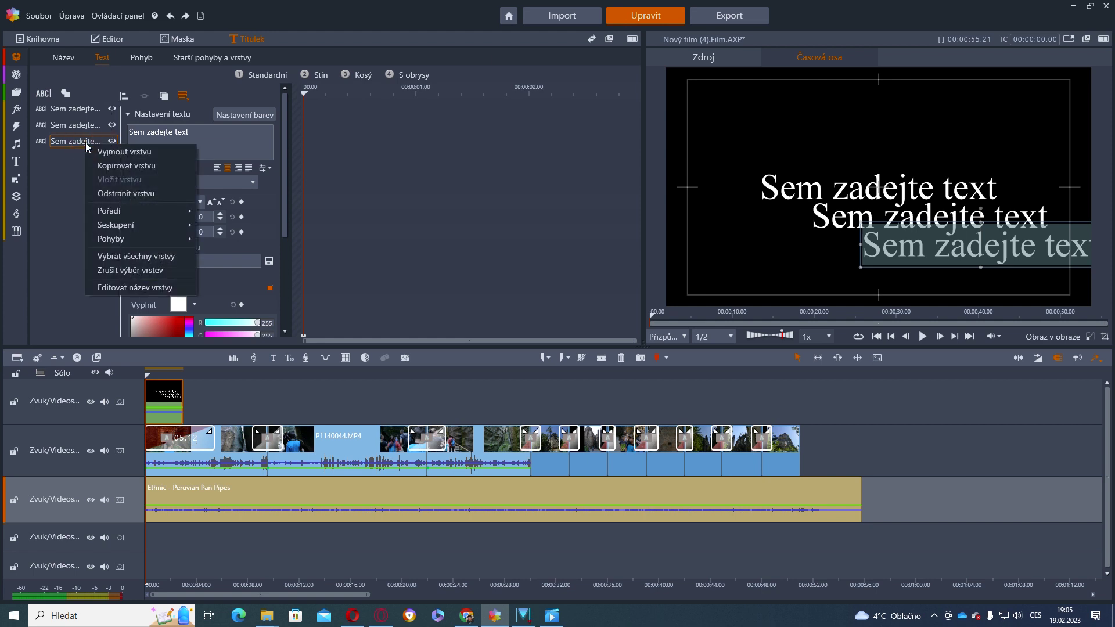
left_click(144, 193)
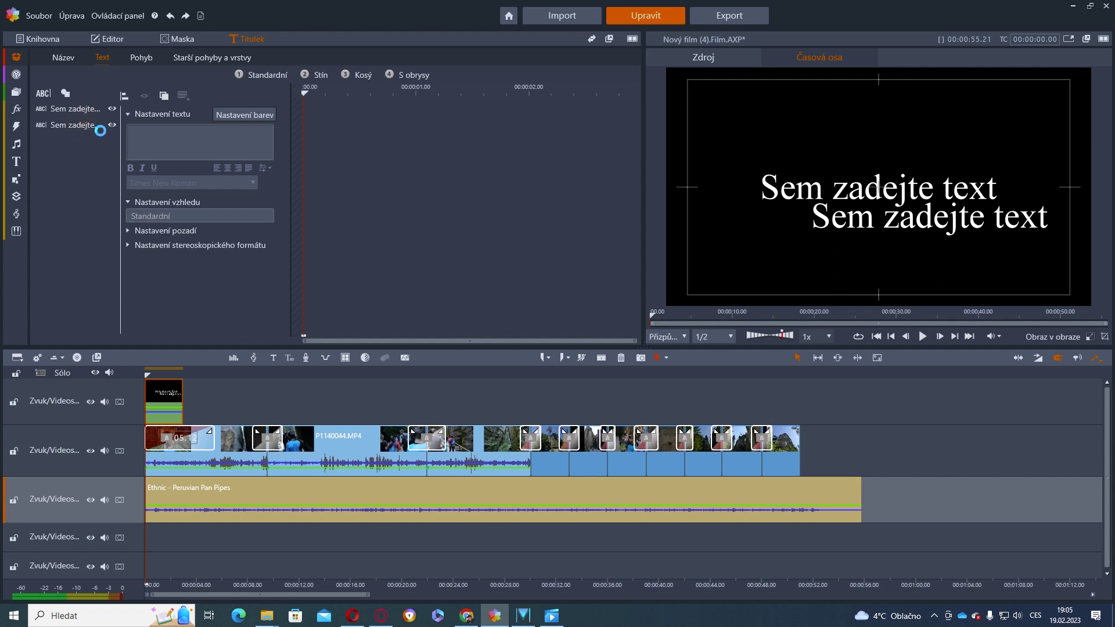
right_click(84, 124)
left_click(127, 174)
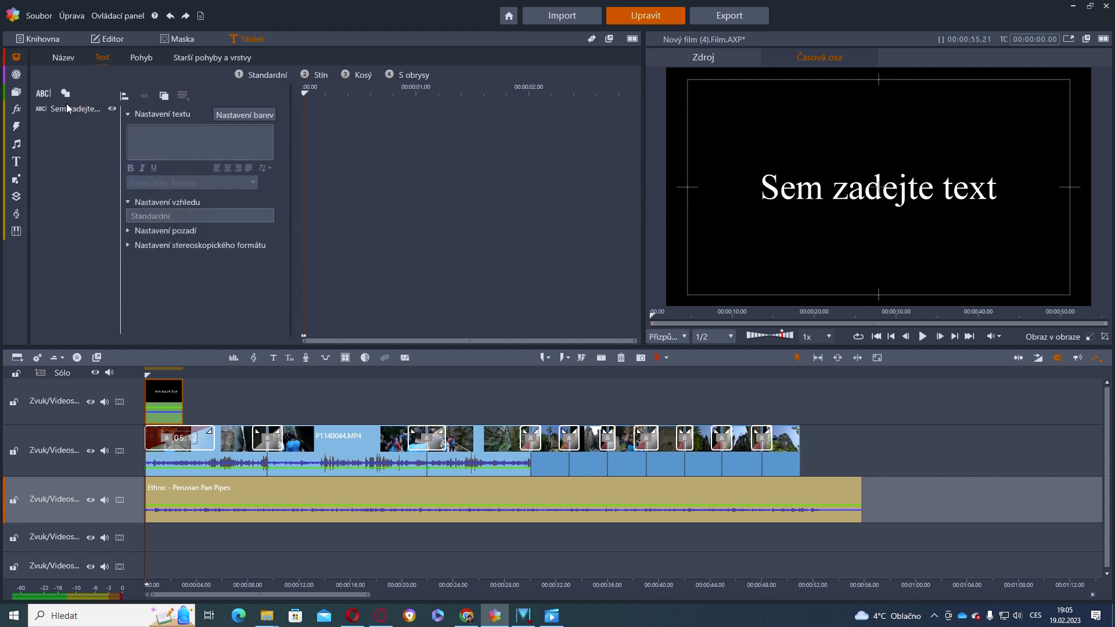
left_click(82, 110)
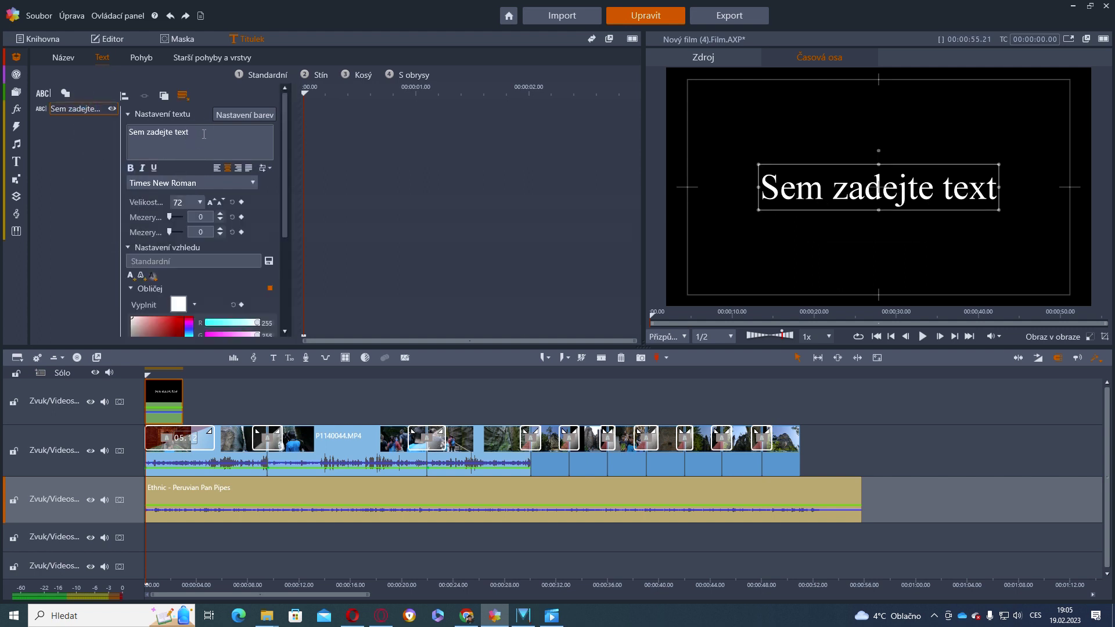
Replace the placeholder with 'Adršpach' and set it to bold, size 120, with a red fill
left_click_drag(204, 134, 127, 135)
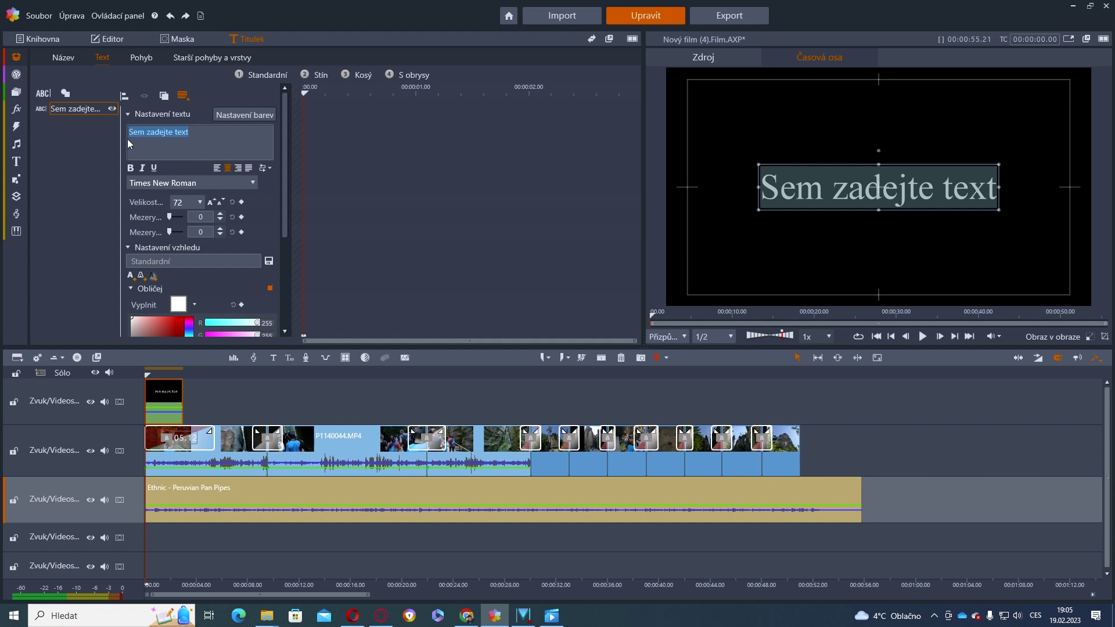
type("Adršpach")
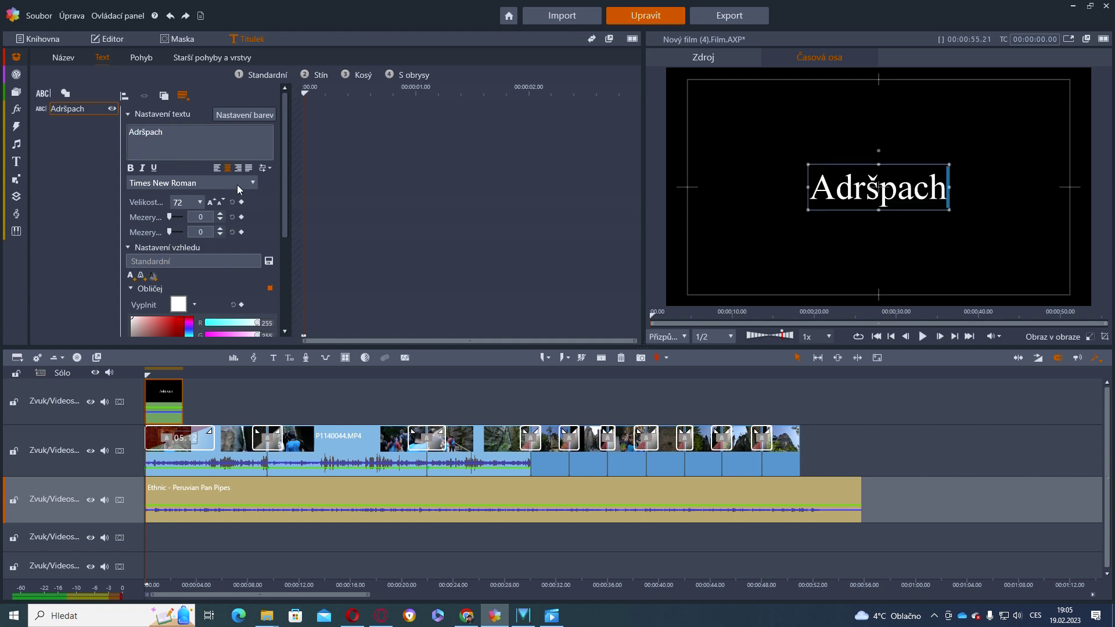
left_click(200, 202)
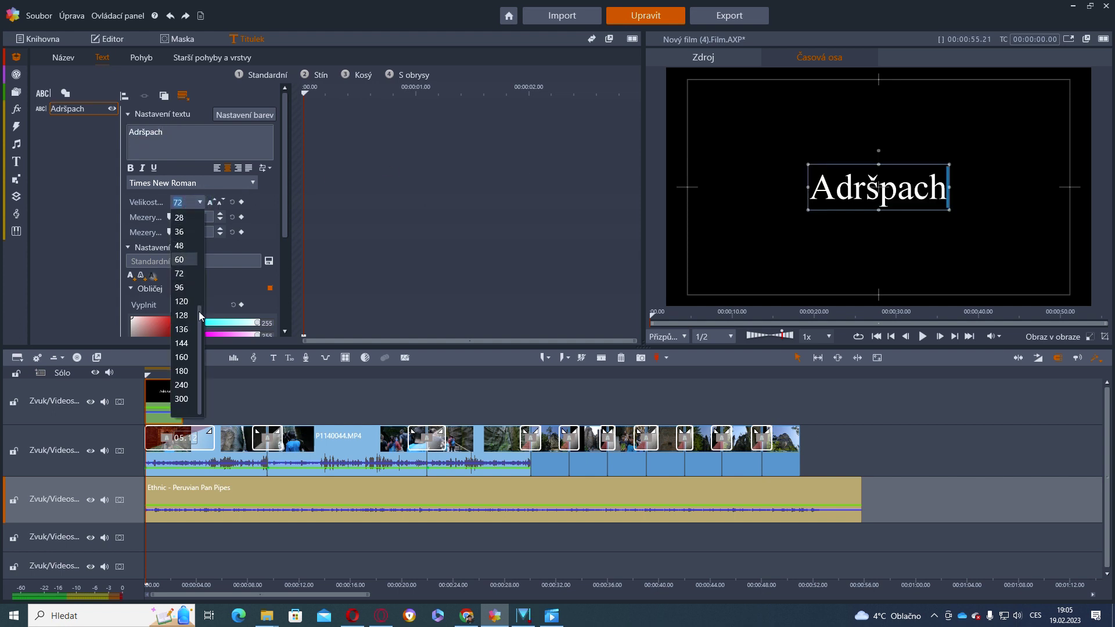
left_click(185, 301)
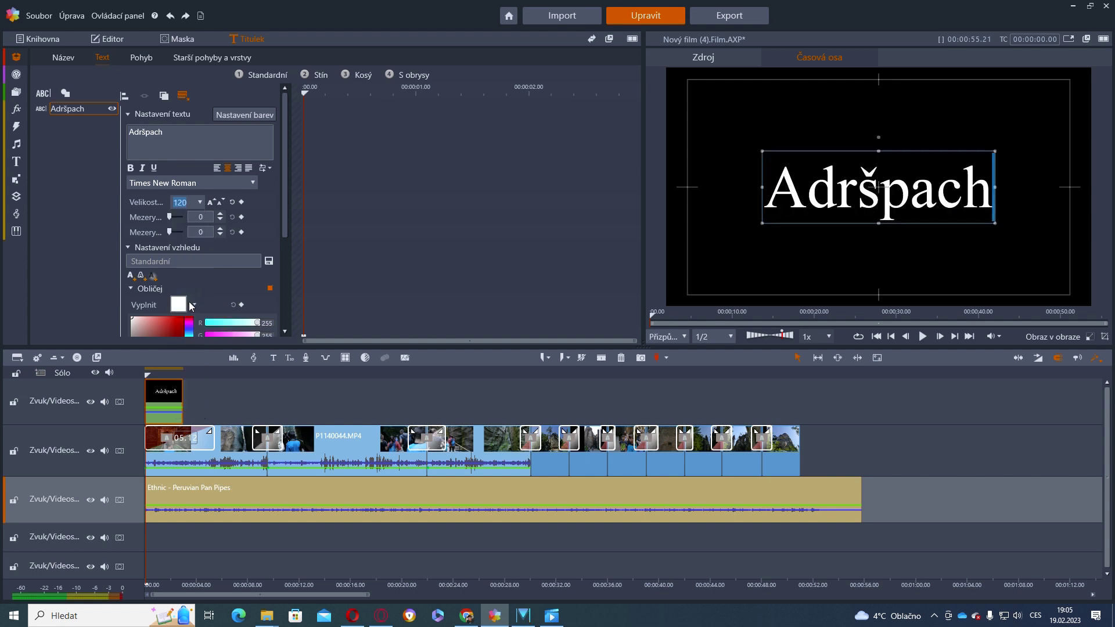
left_click(131, 168)
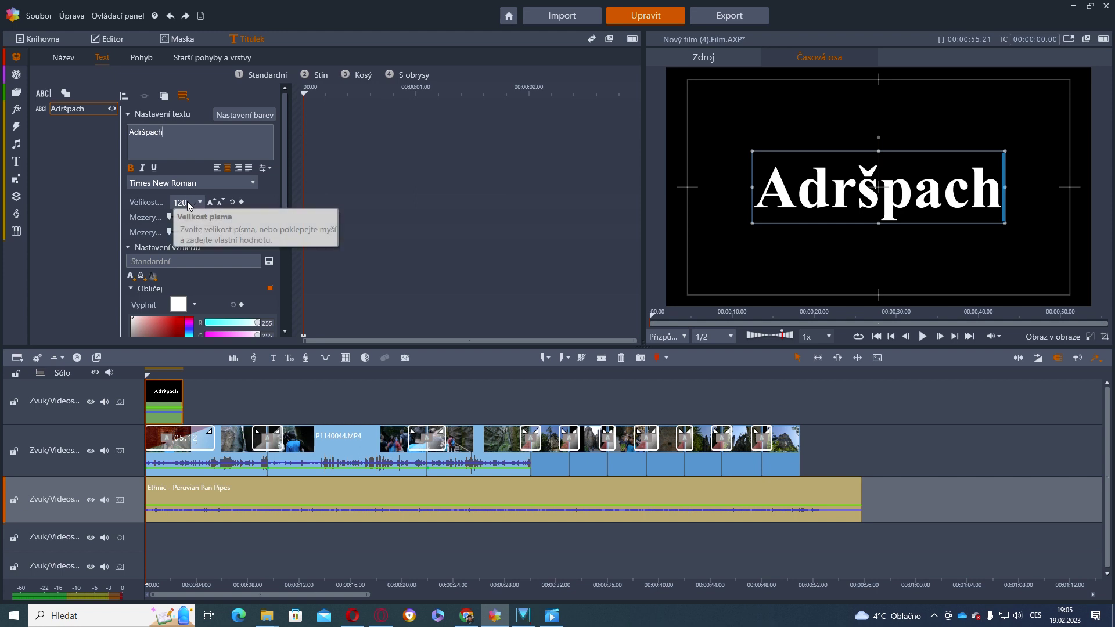
scroll(209, 281, "down", 1)
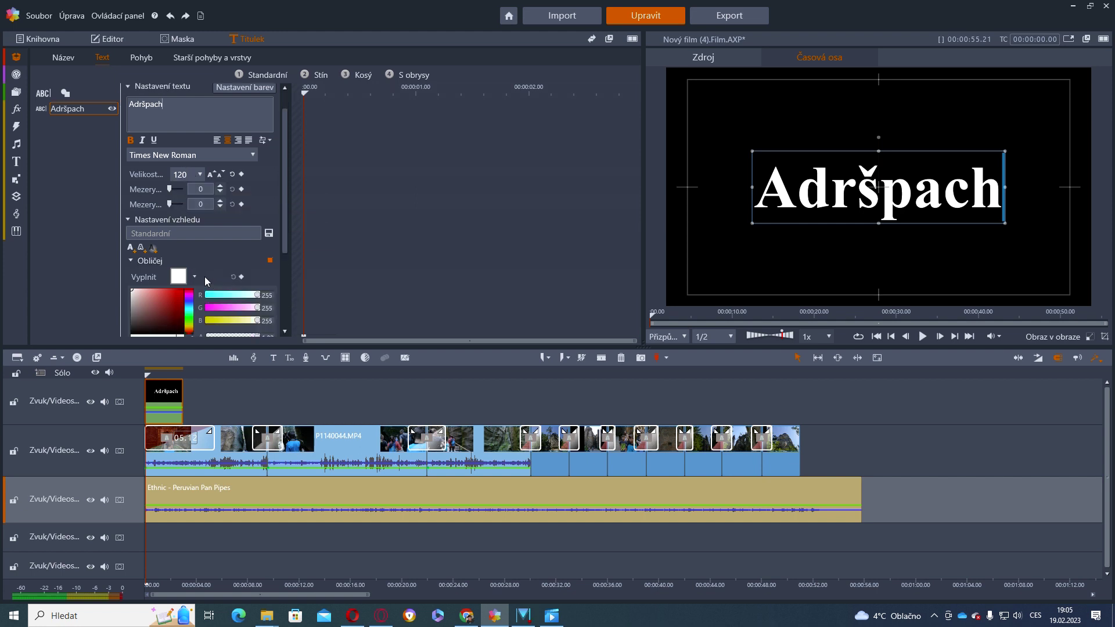
left_click(178, 294)
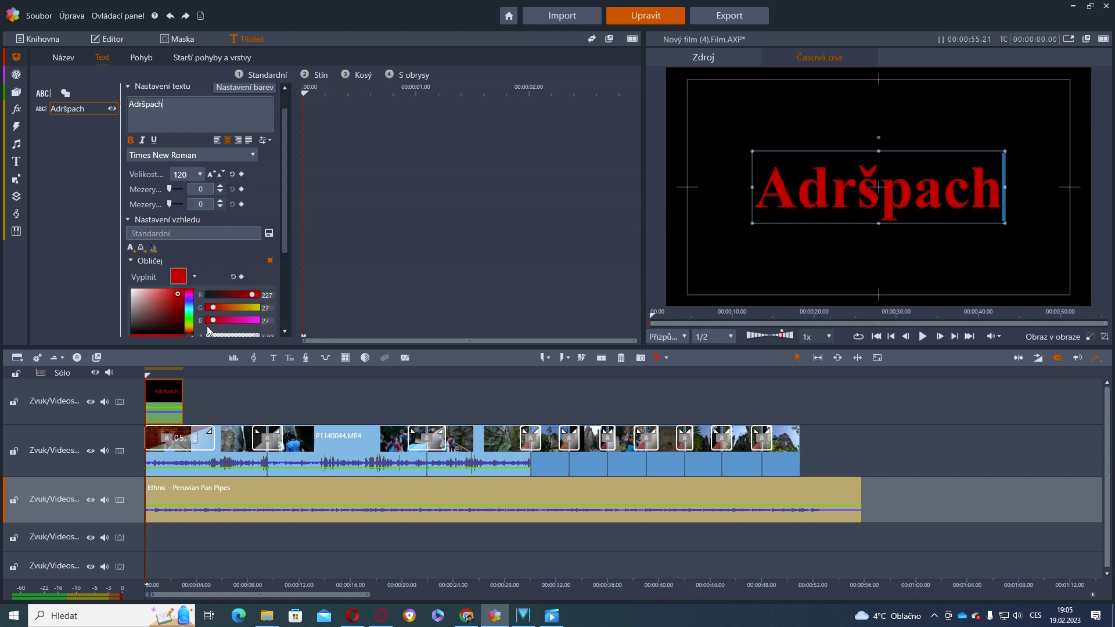
scroll(206, 316, "down", 2)
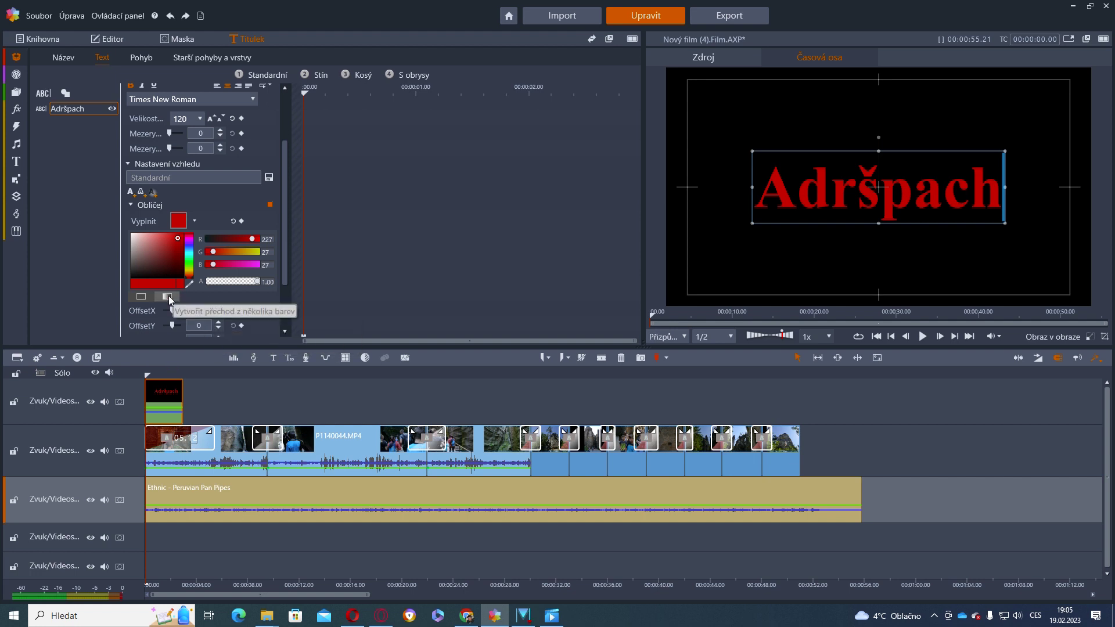
Switch the title fill to a gradient and adjust its angle and first colour stop
left_click(169, 297)
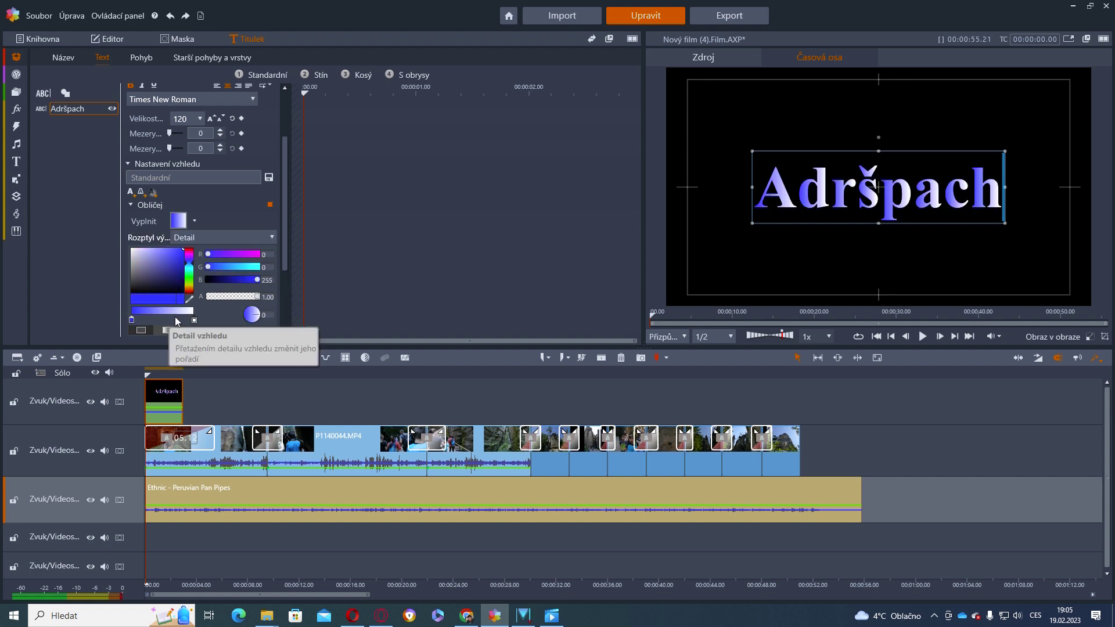
left_click_drag(258, 318, 256, 330)
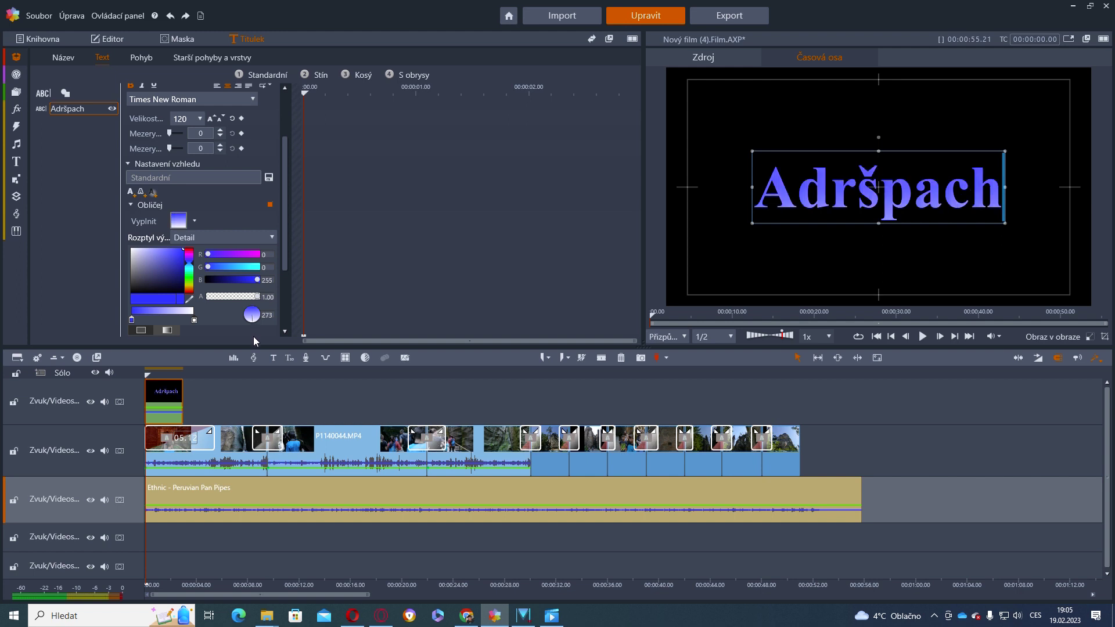
left_click_drag(252, 324, 253, 311)
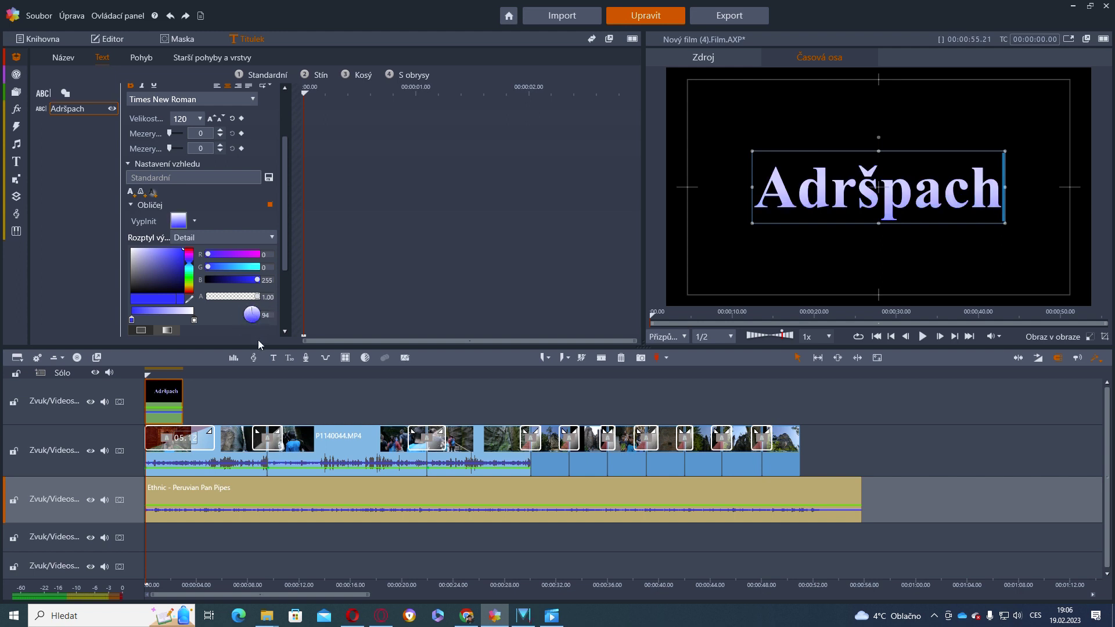
left_click_drag(254, 320, 250, 330)
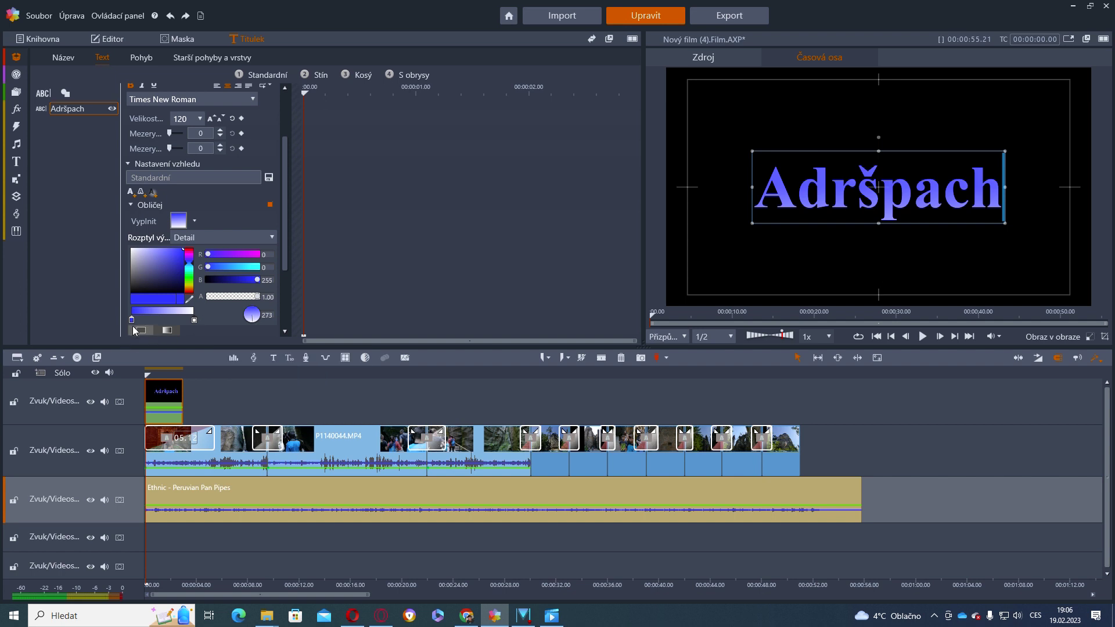
left_click_drag(132, 321, 165, 326)
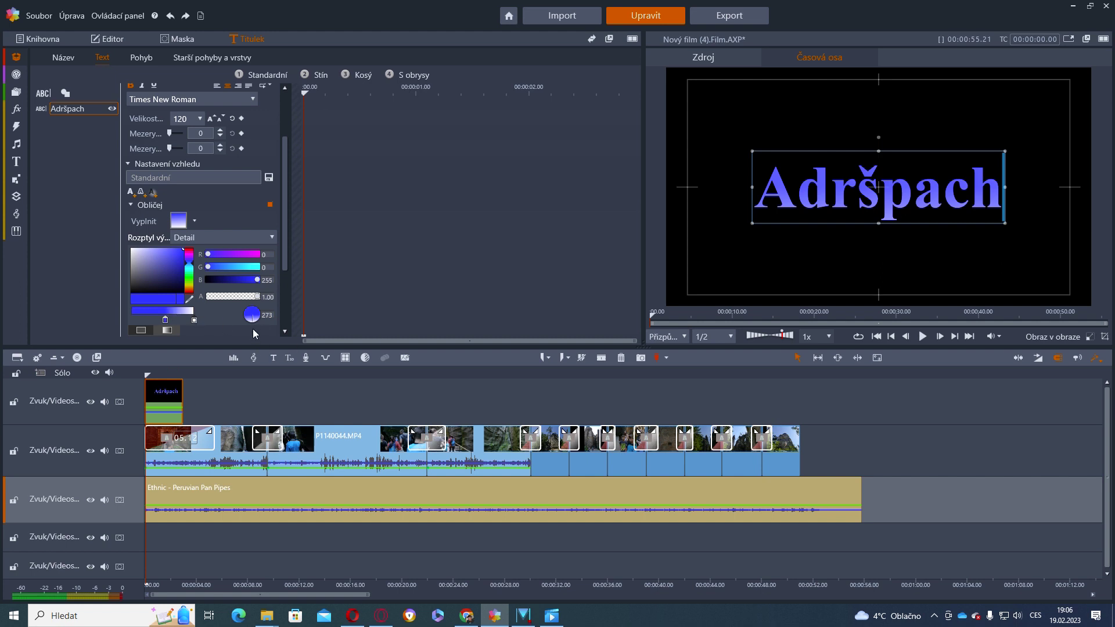
left_click_drag(254, 323, 254, 314)
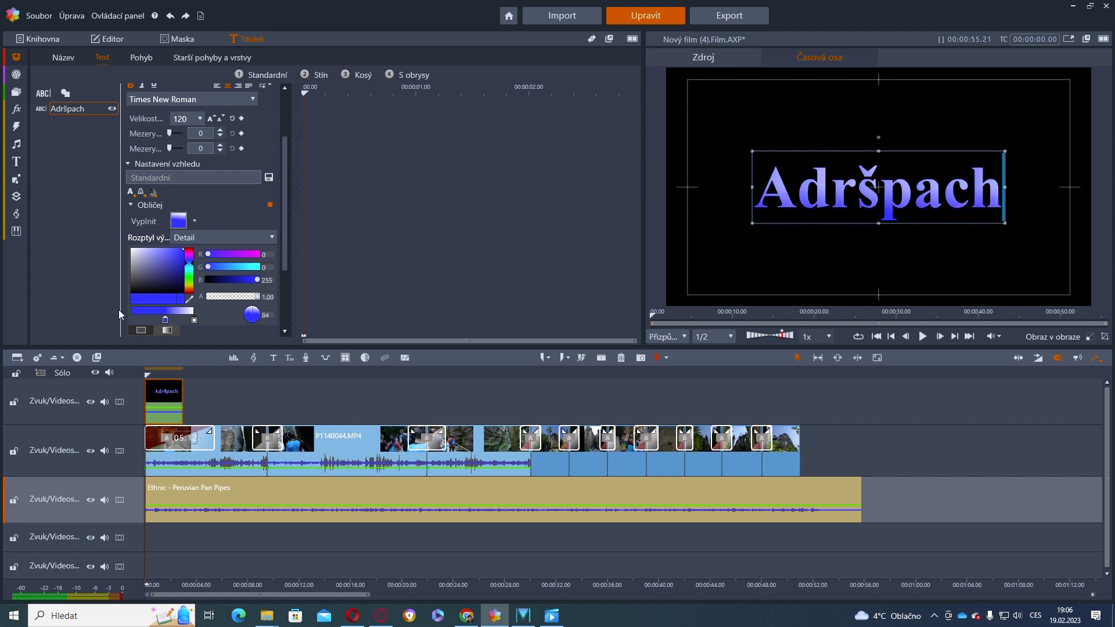
left_click_drag(165, 322, 130, 321)
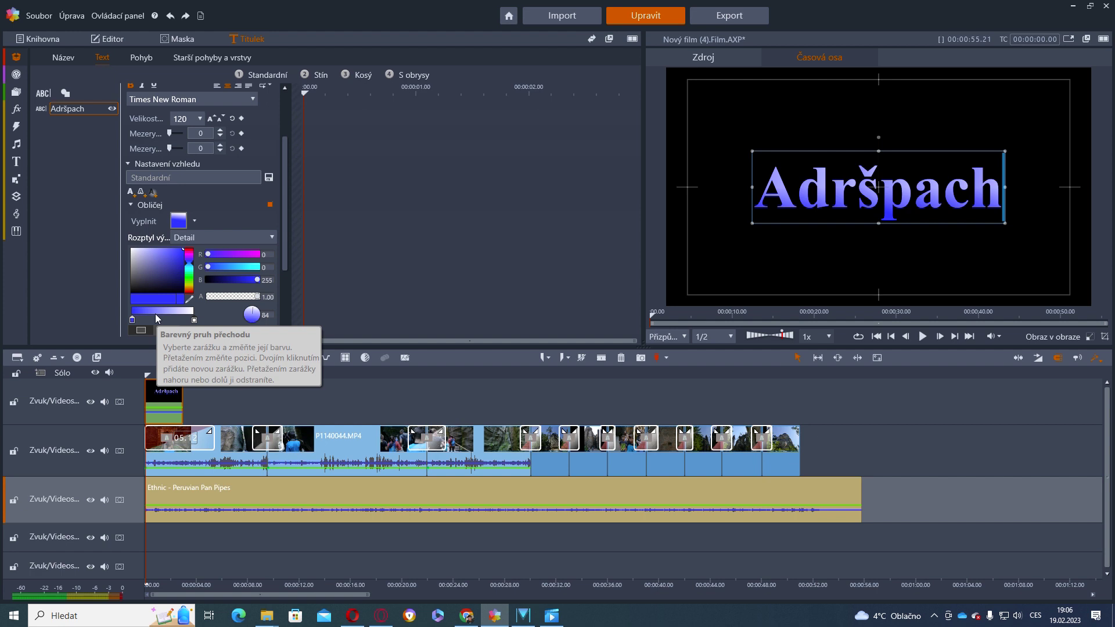
Add green and purple colour stops to the gradient and fine-tune its angle to 338
double_click(155, 314)
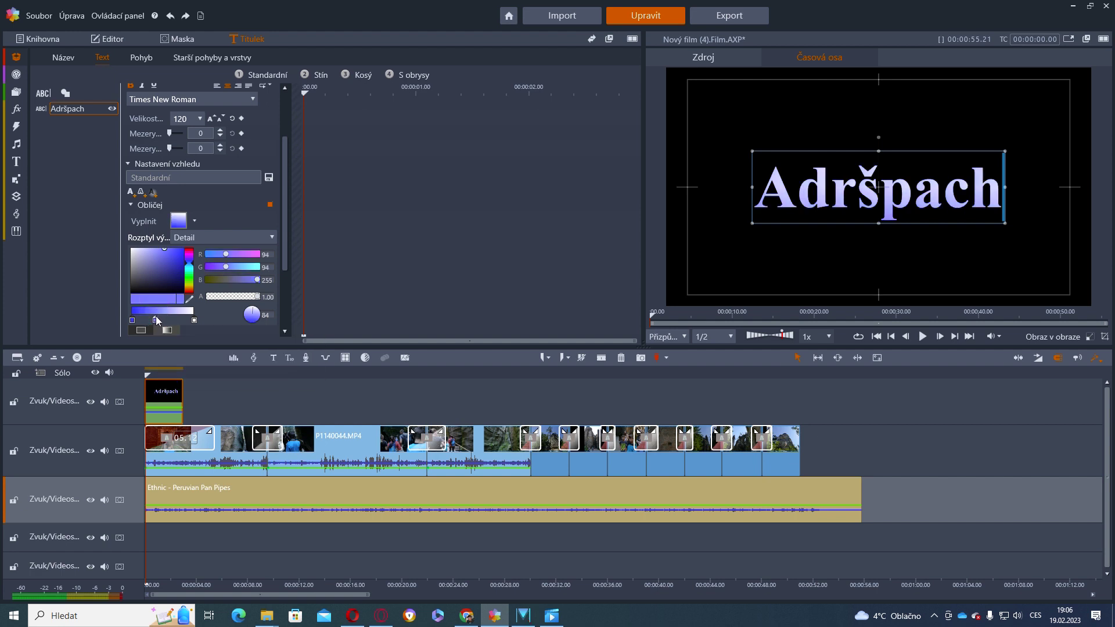
left_click(191, 282)
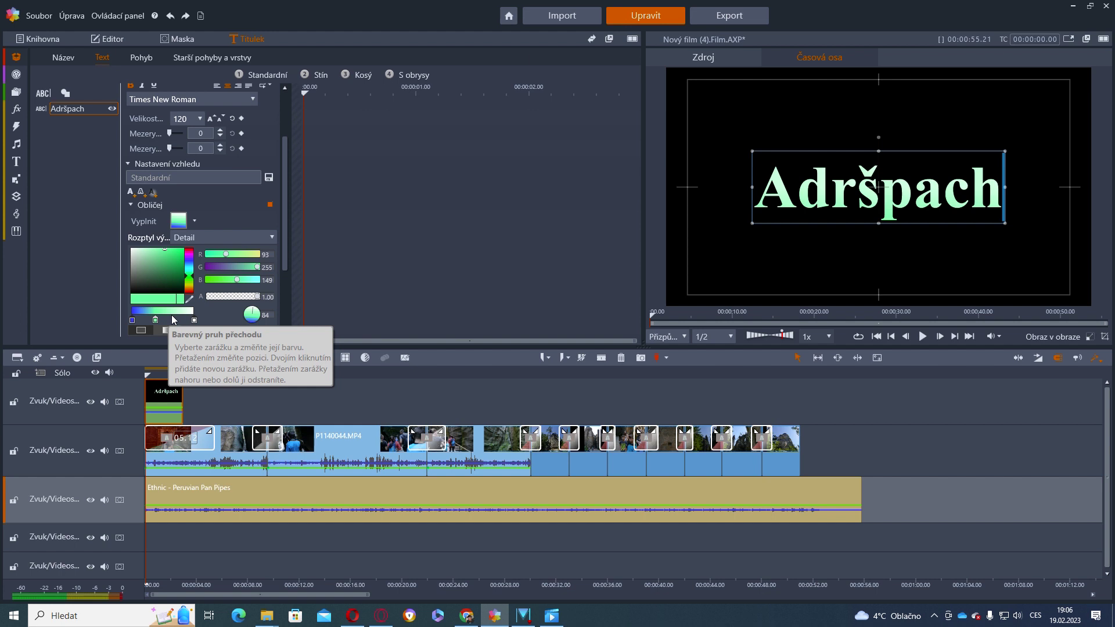
double_click(172, 319)
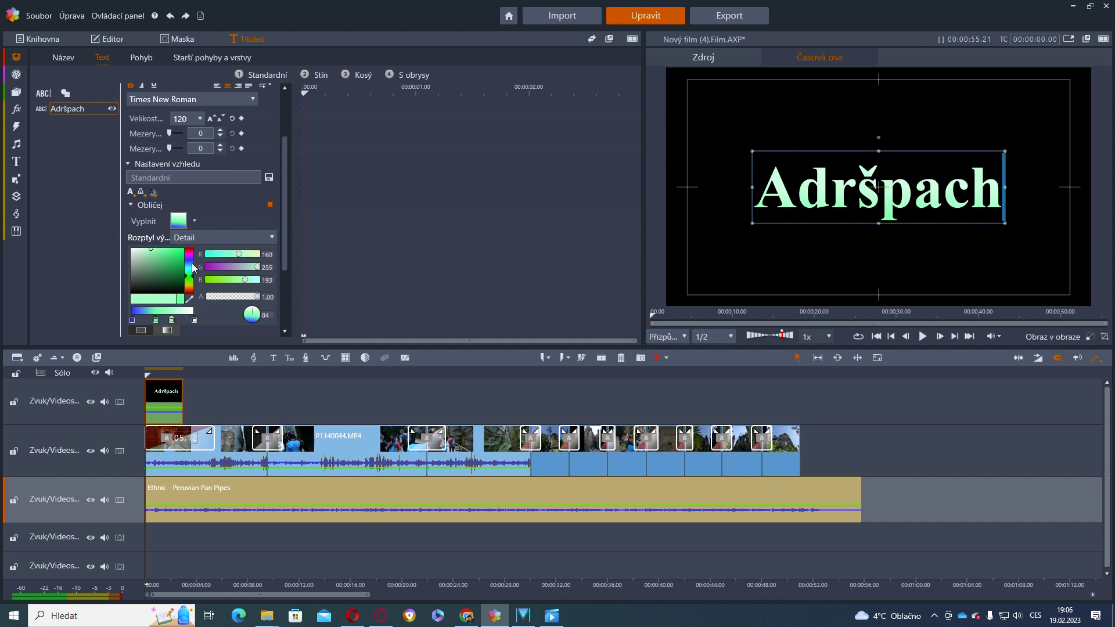
left_click(189, 259)
left_click(173, 265)
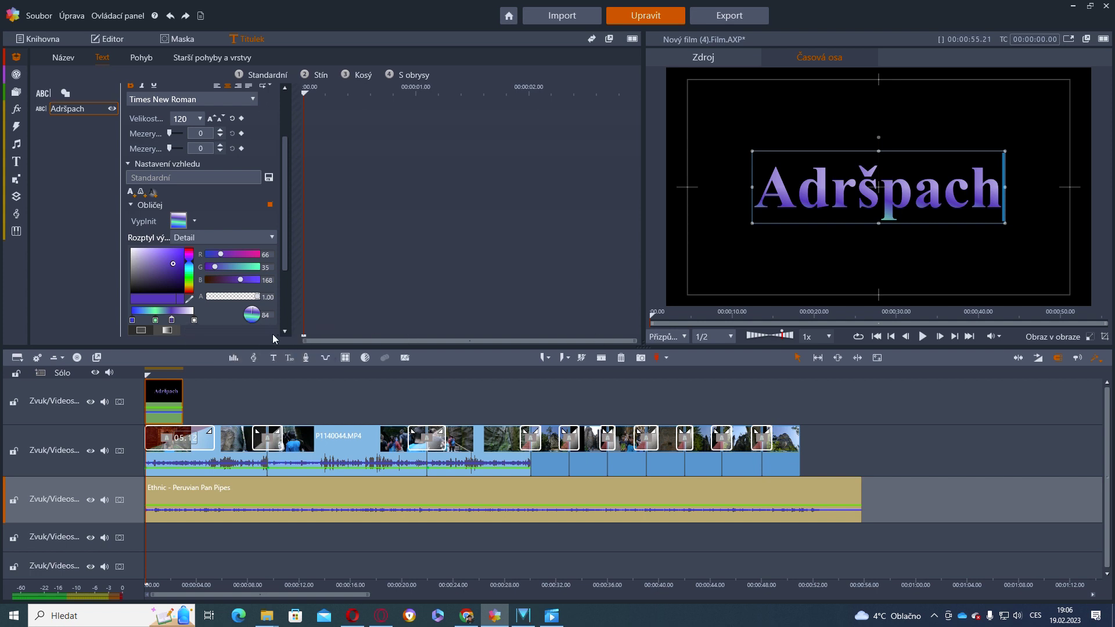
left_click(255, 326)
left_click_drag(254, 323, 252, 323)
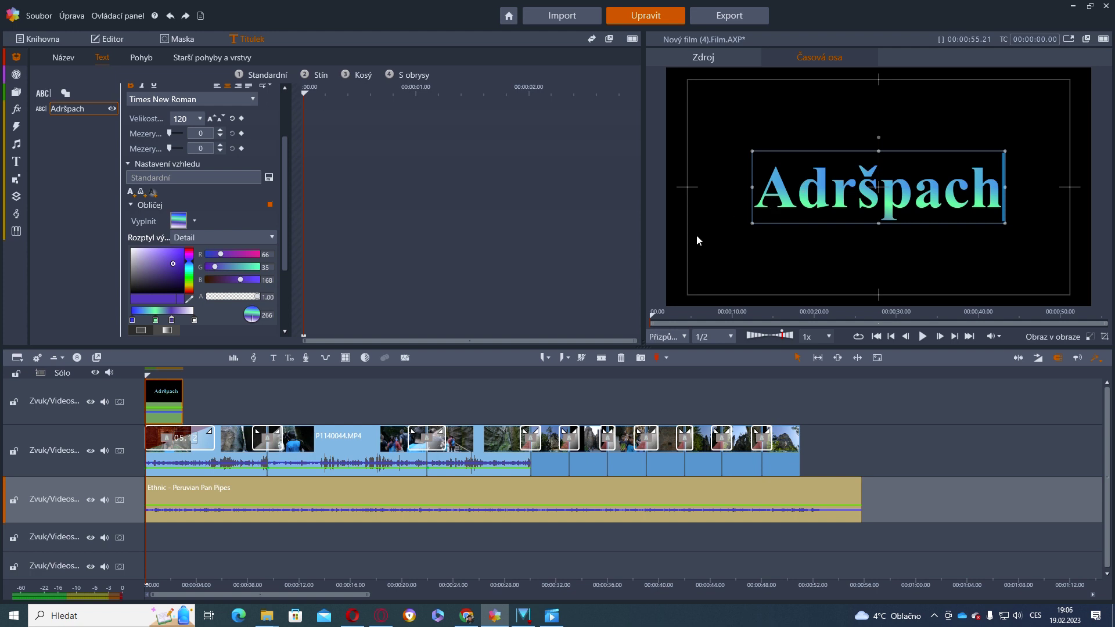
key("ctrl+z")
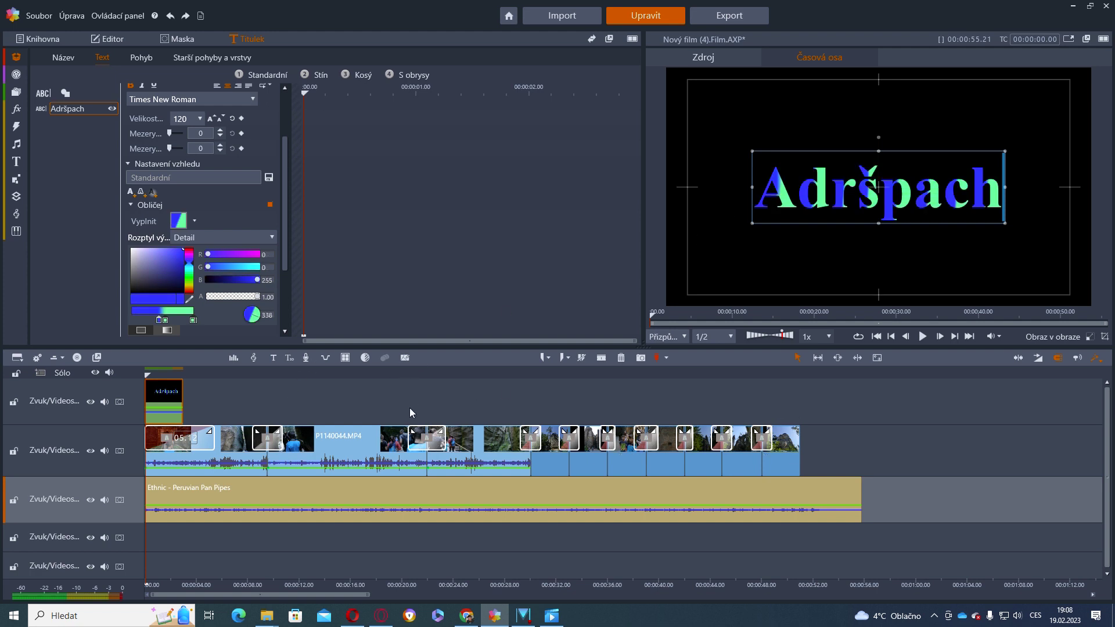
left_click(969, 337)
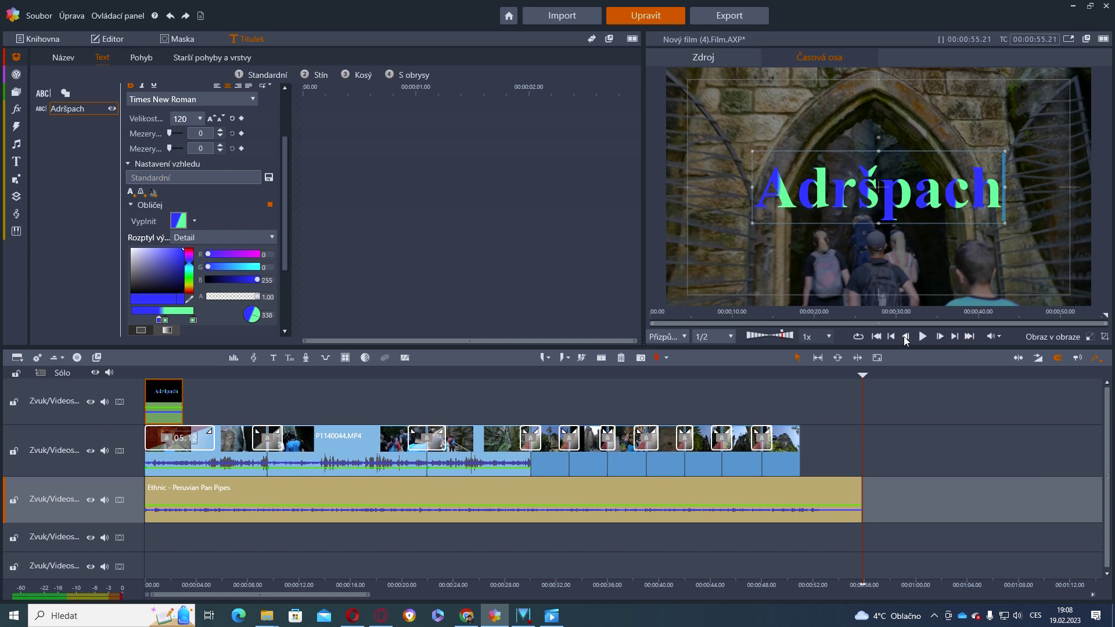
left_click(893, 338)
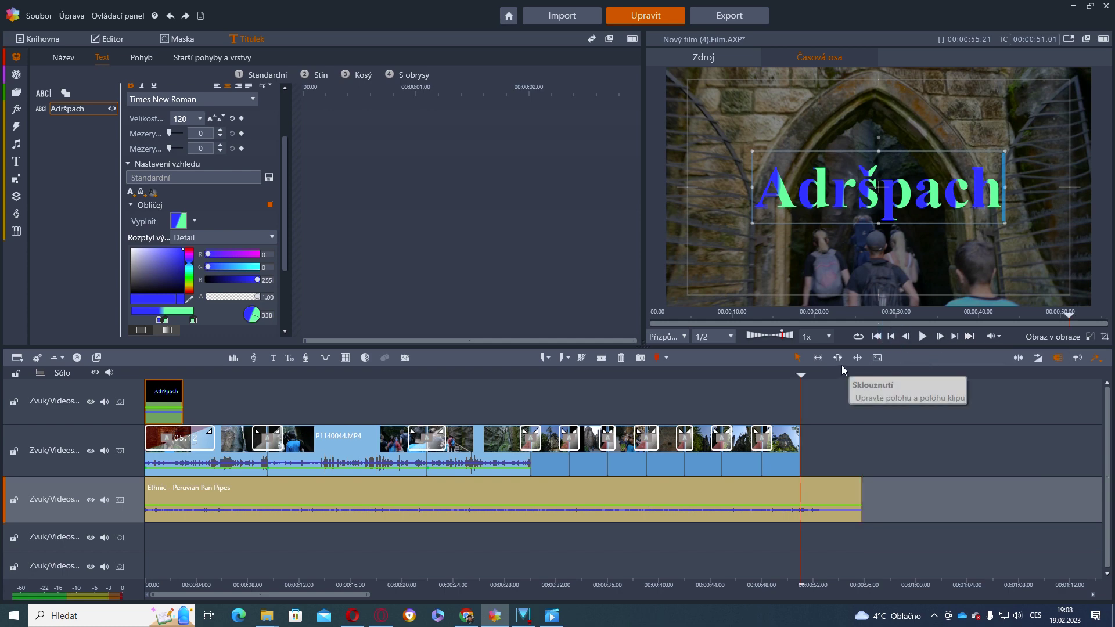
left_click_drag(802, 477, 777, 479)
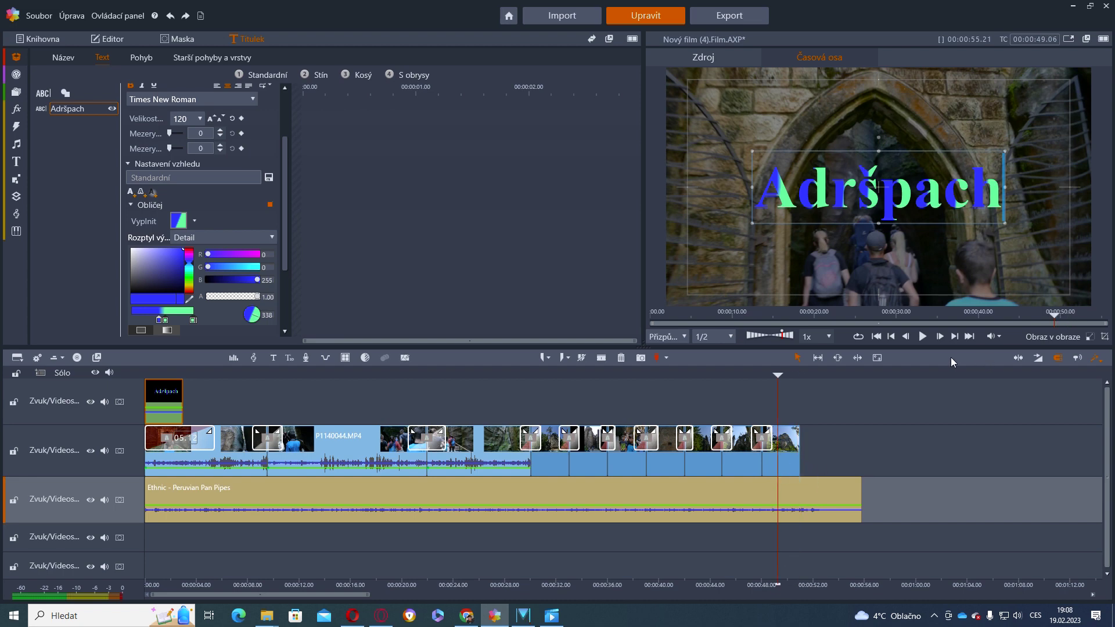
left_click(923, 336)
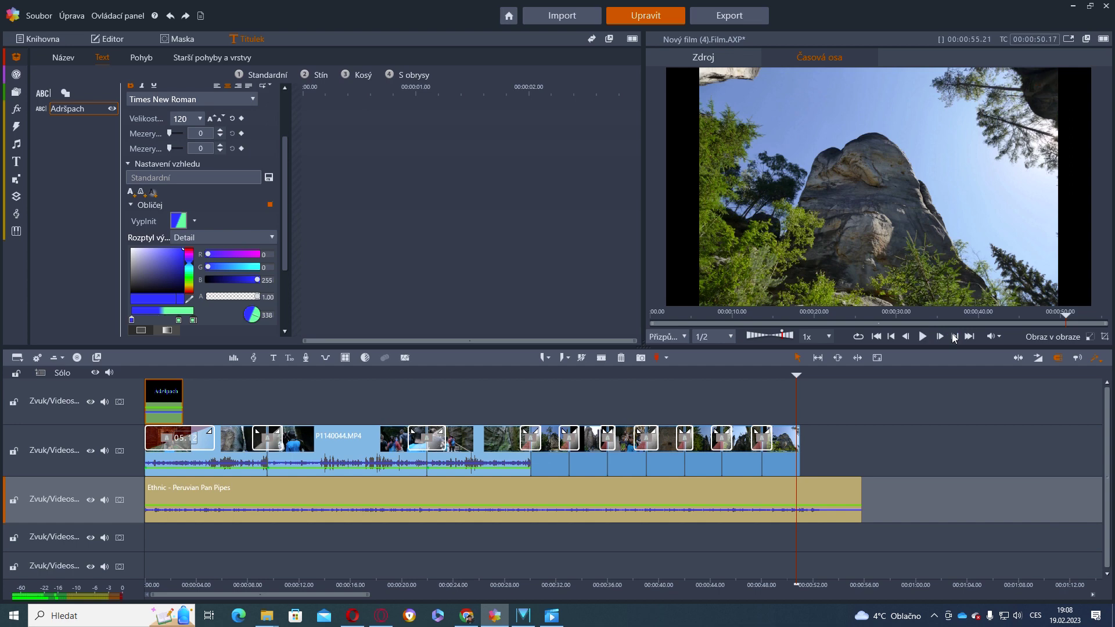
left_click(955, 336)
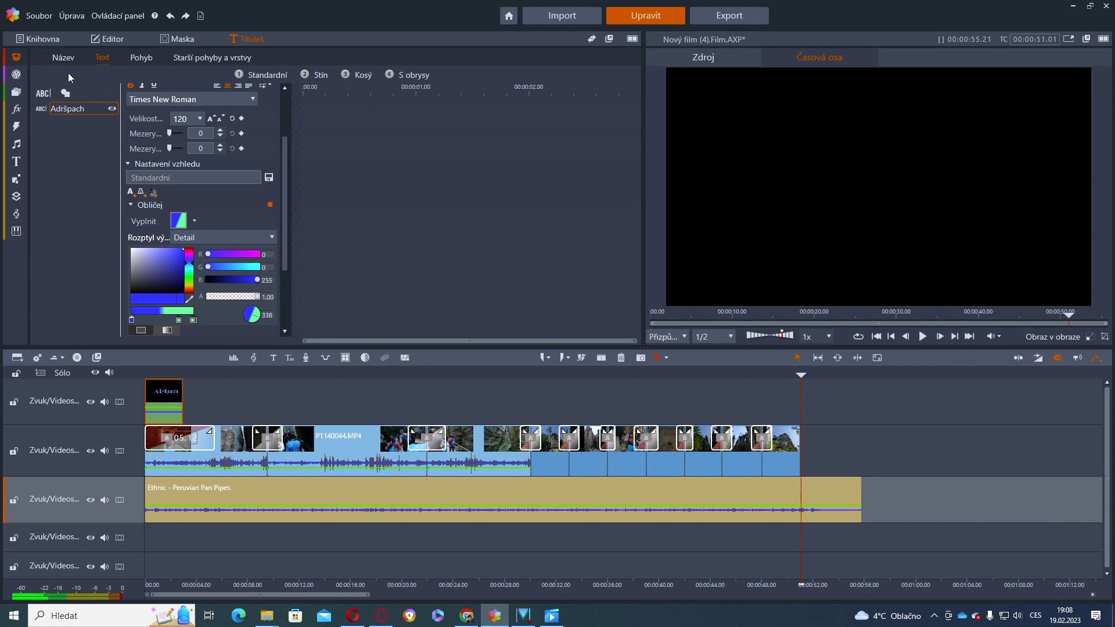
Add a new title clip after the last clip and select its placeholder text
left_click(275, 359)
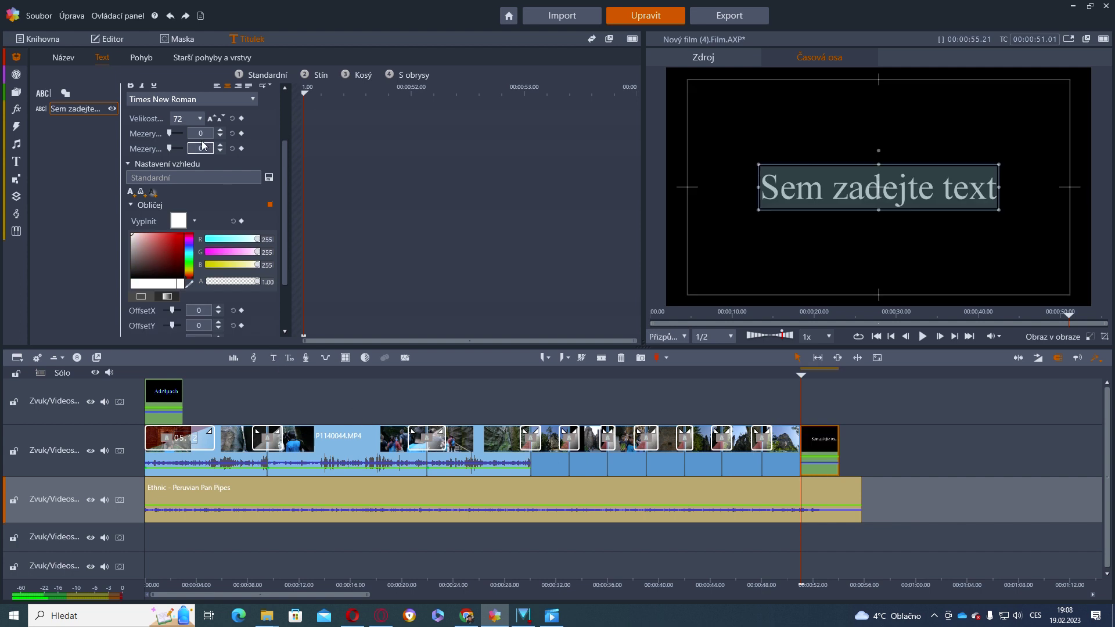
scroll(159, 173, "up", 3)
left_click_drag(194, 132, 117, 141)
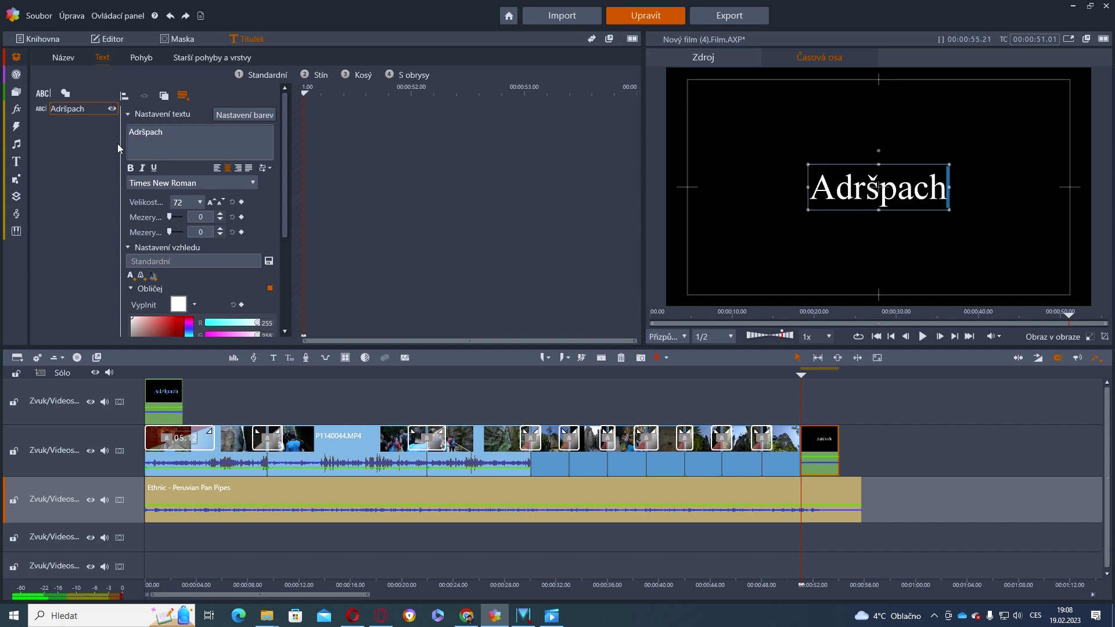
Add the author's e-mail address and 19.2.2023 as second and third title lines
key("Return")
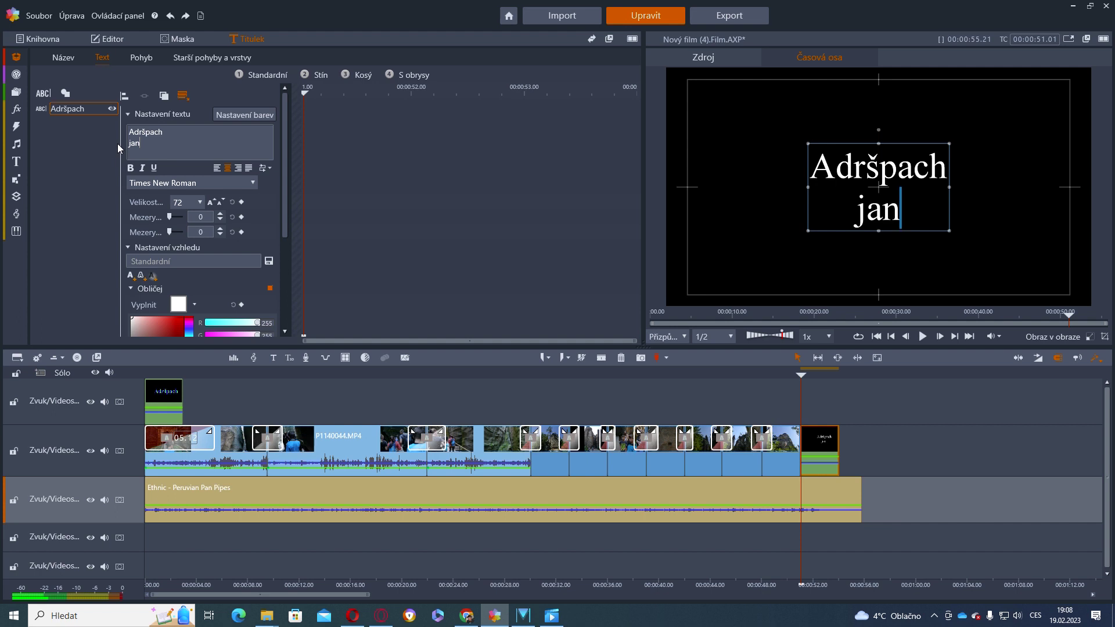
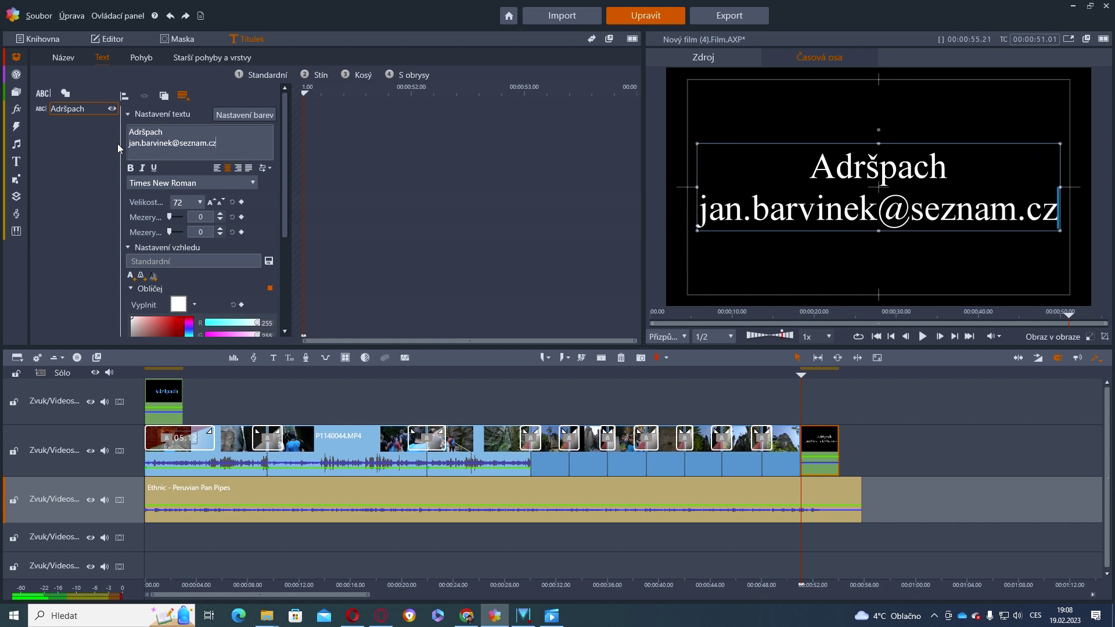
key("Return")
type("19.2.2")
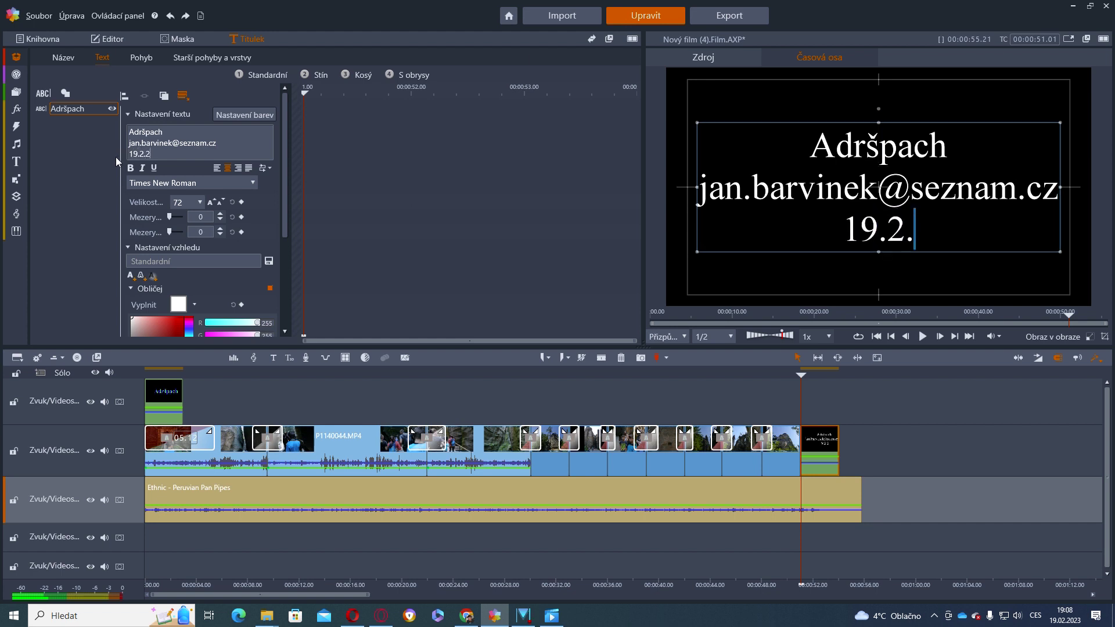
type("023")
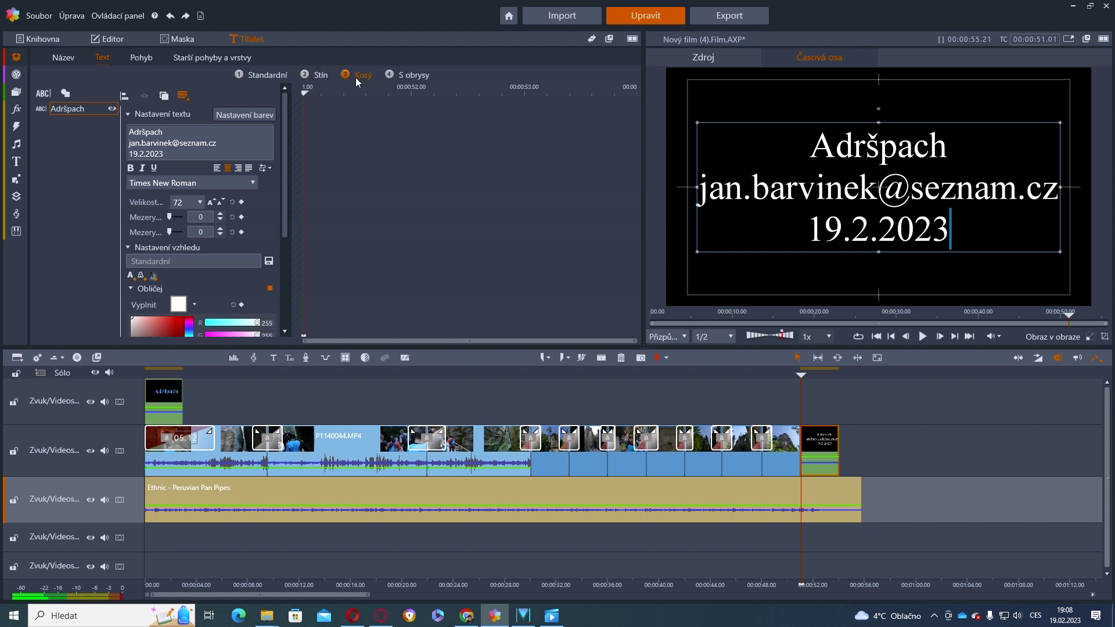
Apply bevel preset 16 (Oranž. zkosení) to the closing title and go to Export
left_click(355, 77)
left_click(159, 119)
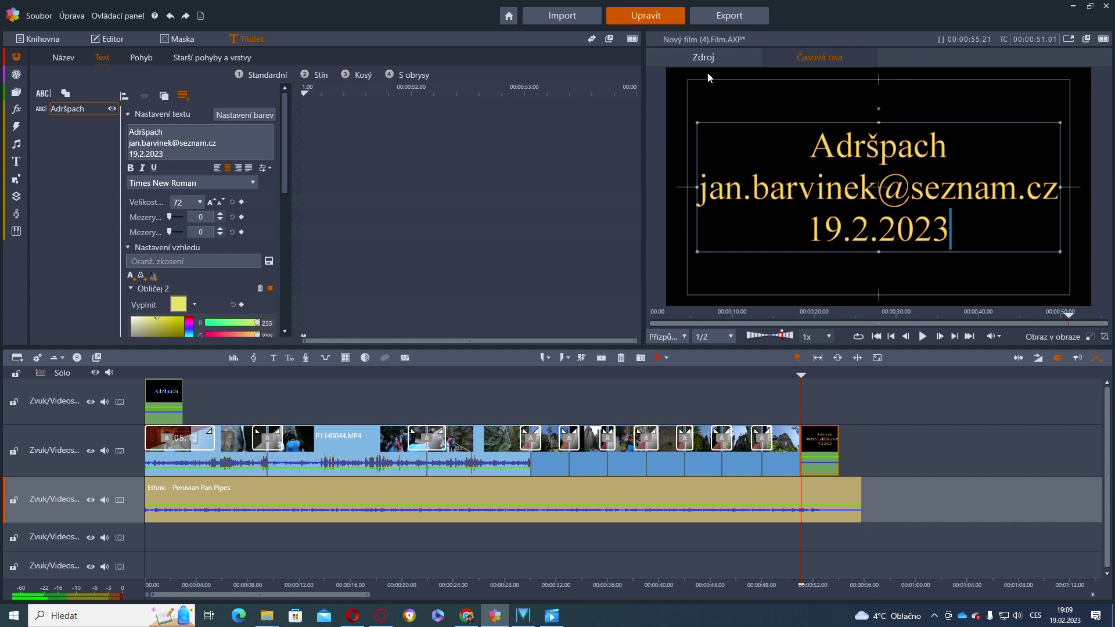
left_click(734, 13)
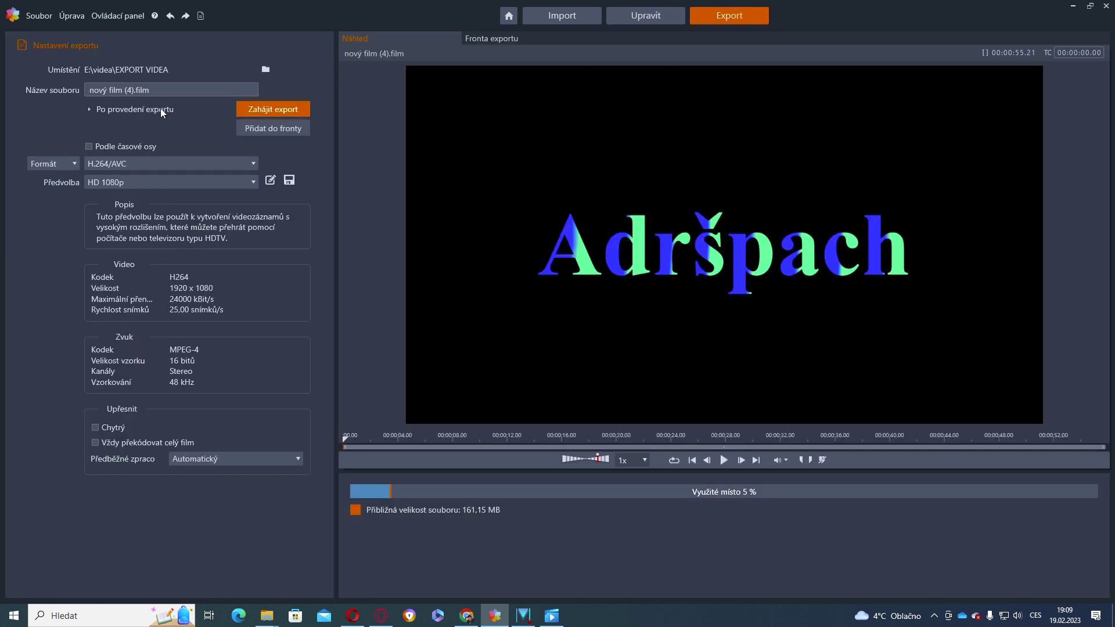
Rename the export file to Adršpach and review the video format list
left_click_drag(161, 90, 85, 90)
type("Adršpach")
left_click(74, 163)
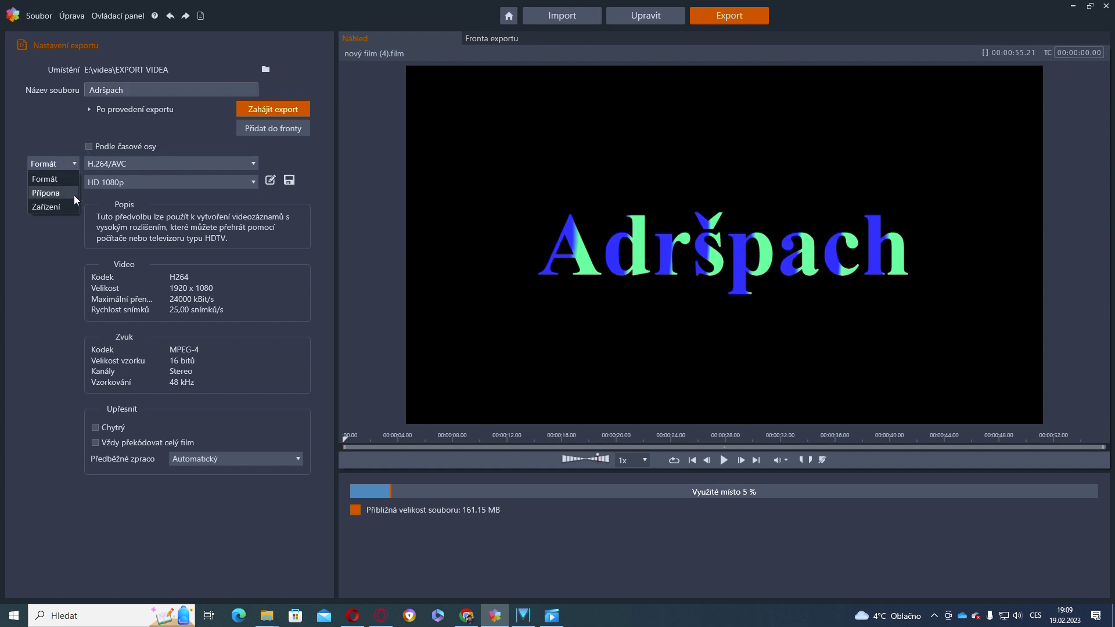
left_click(252, 164)
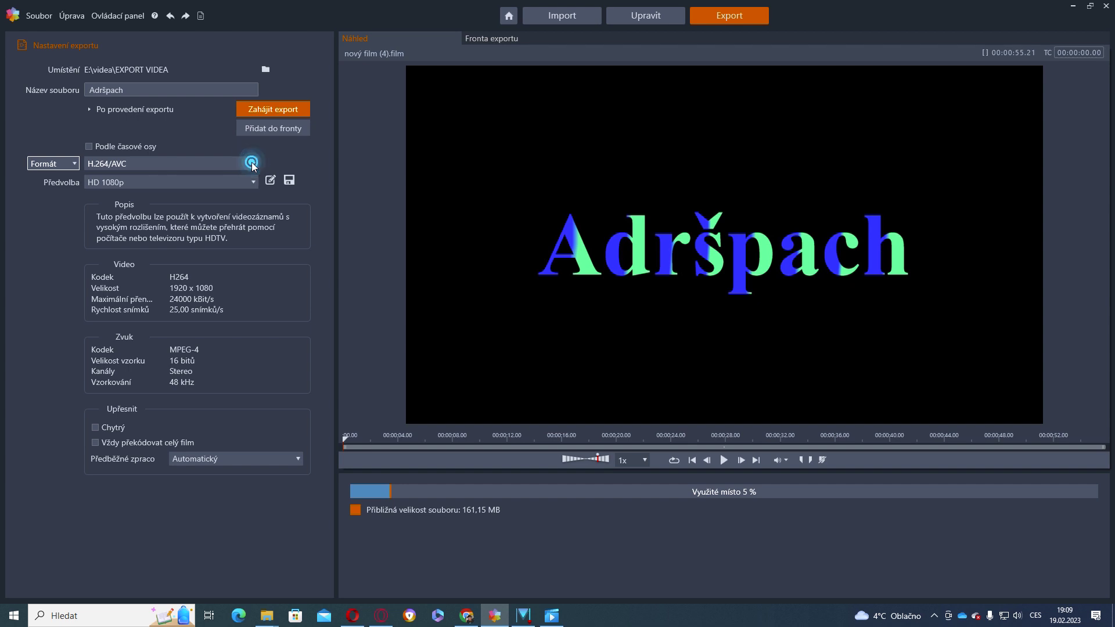
left_click(254, 165)
Keep the HD 1080p preset and make export follow the timeline's 3840x2160 settings
left_click(253, 165)
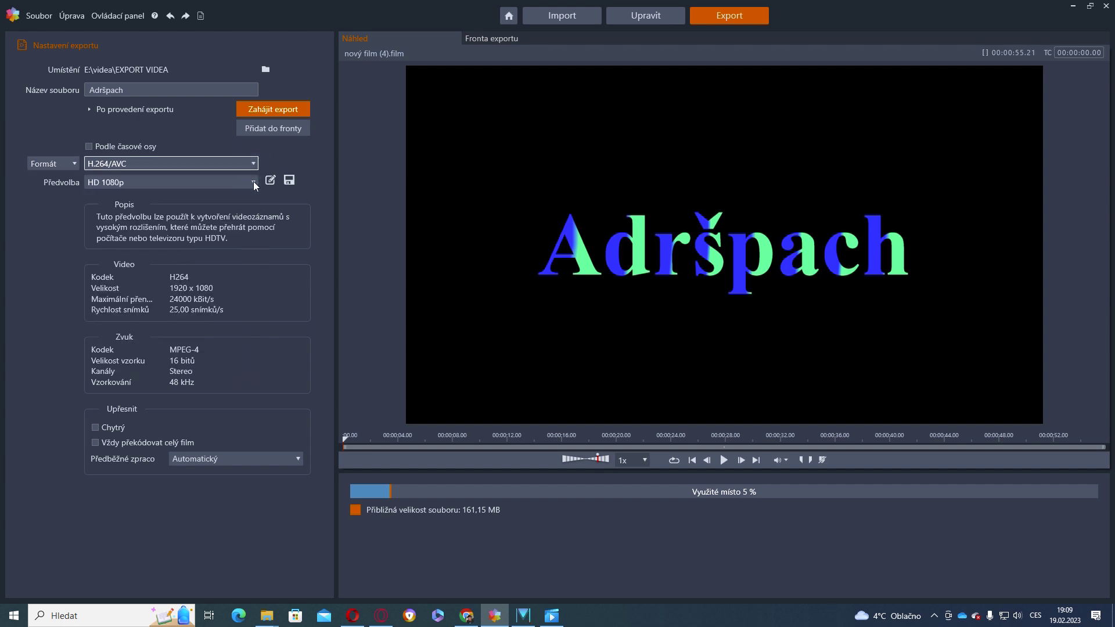
left_click(254, 182)
left_click(254, 183)
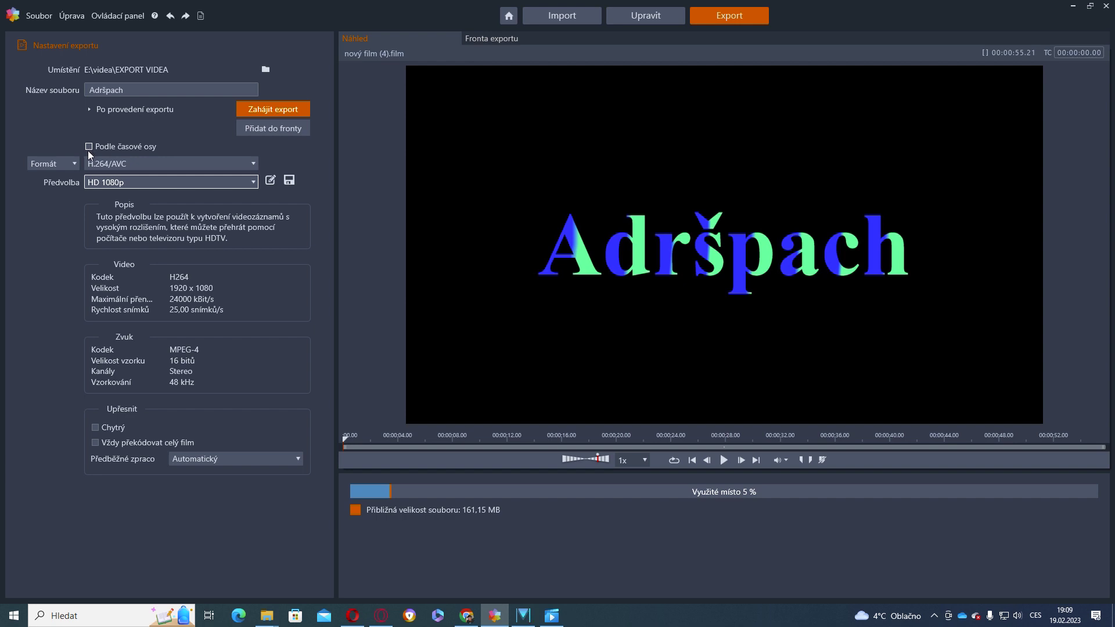
left_click(90, 147)
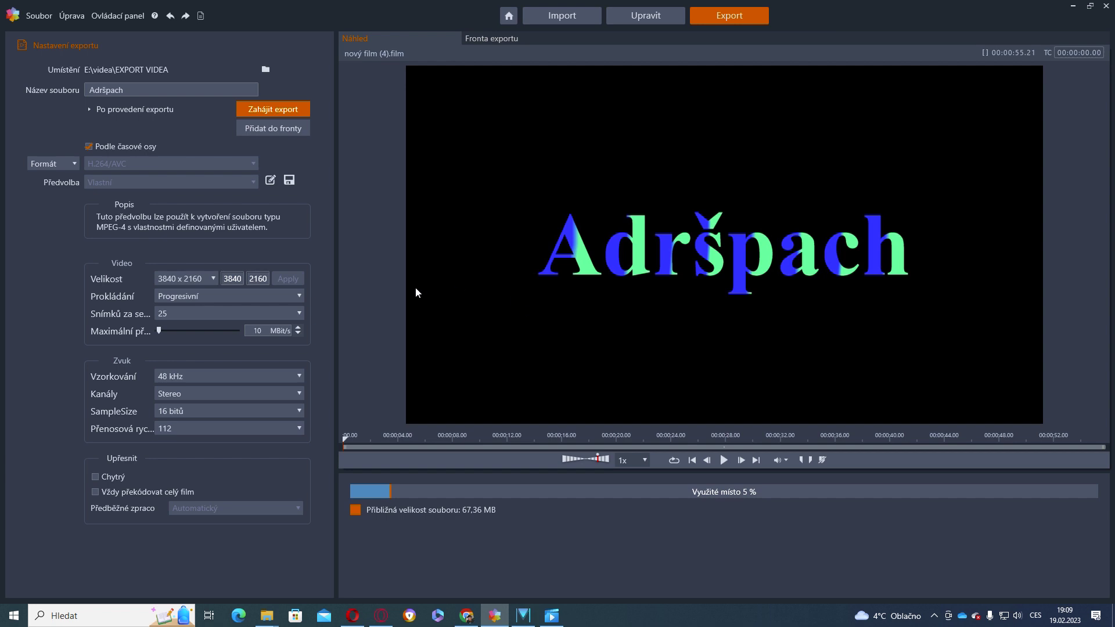
Export Adršpach.mp4, overwriting the existing file, then return to the Edit workspace
left_click(287, 110)
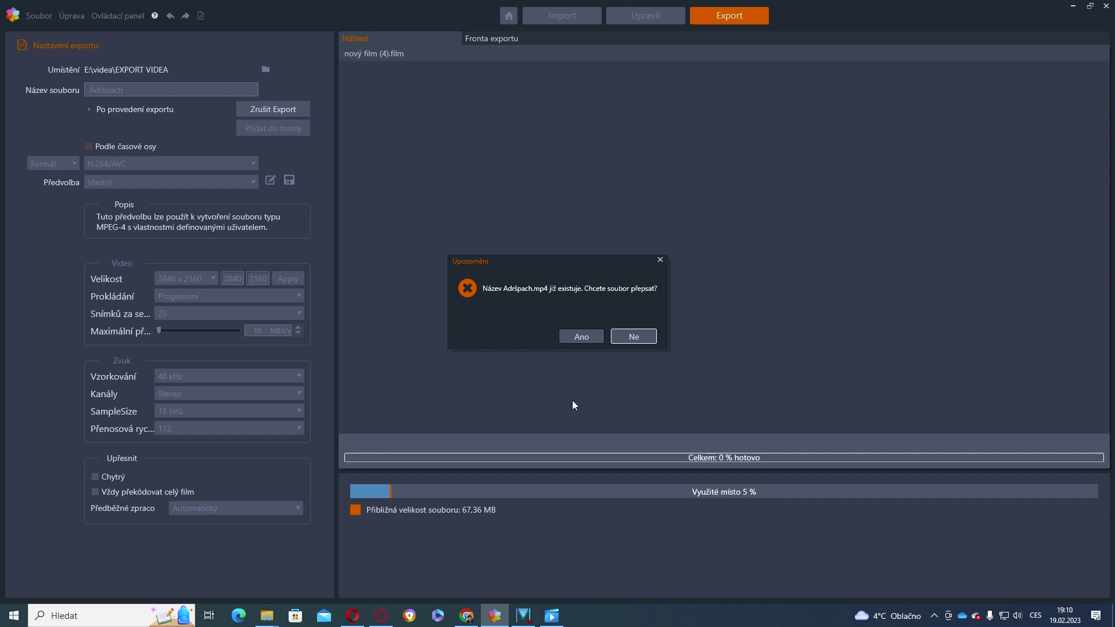
left_click(582, 337)
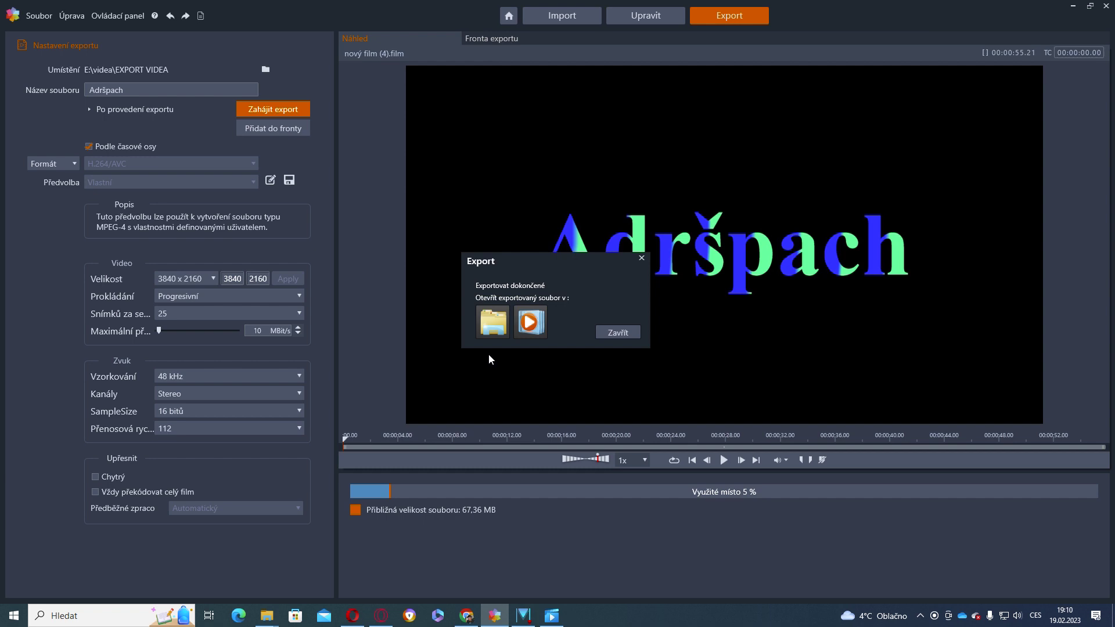
left_click(617, 332)
left_click(633, 15)
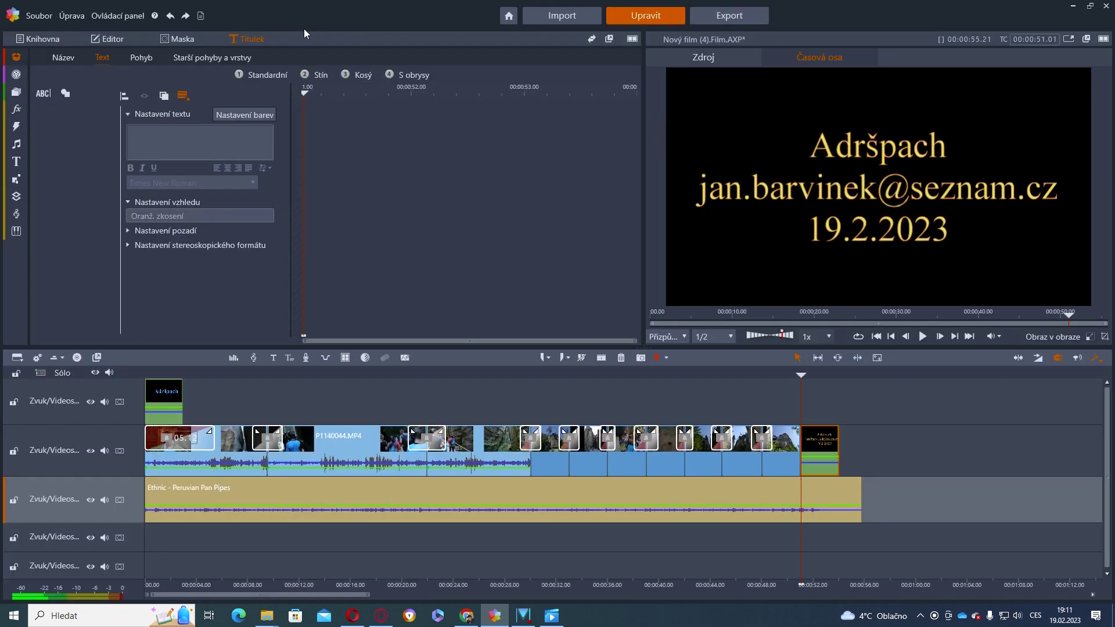
left_click(132, 15)
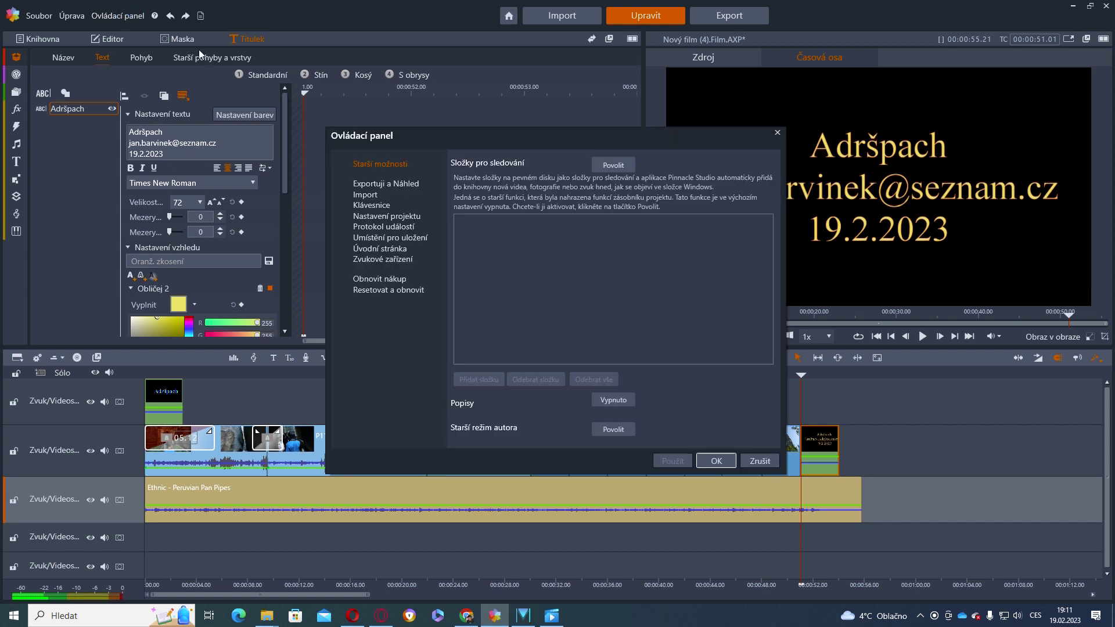
left_click(406, 219)
left_click(389, 184)
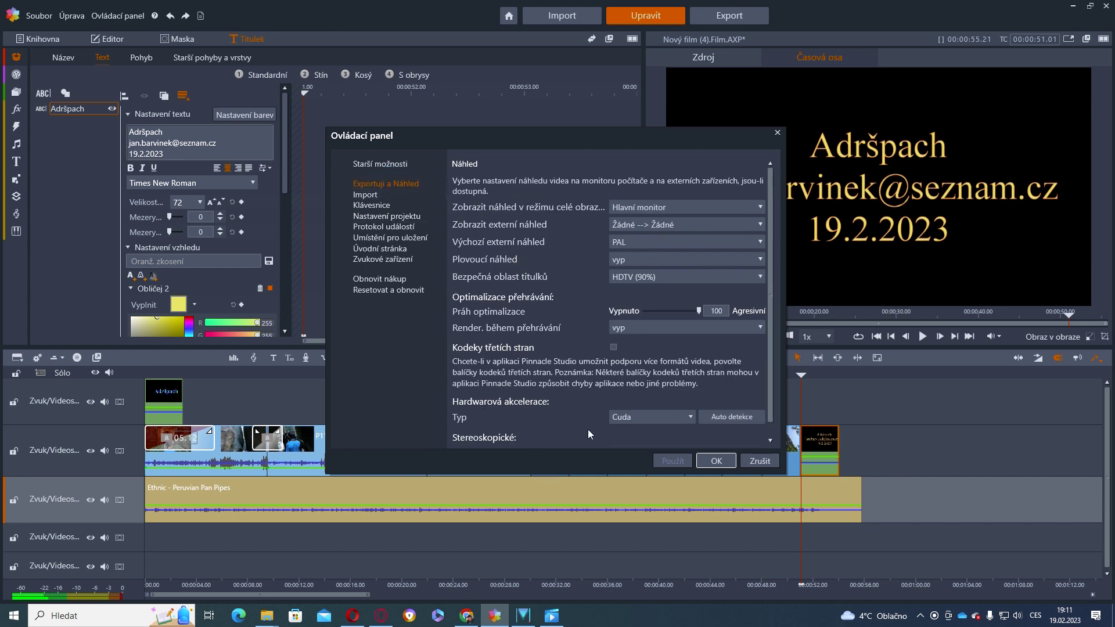
left_click(691, 417)
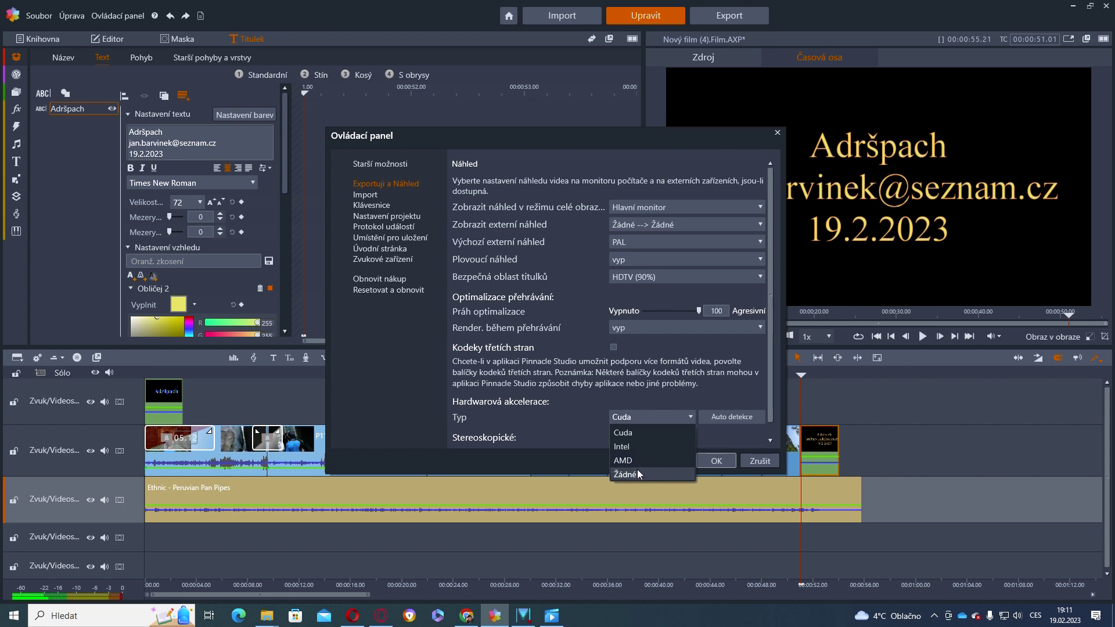
left_click(716, 459)
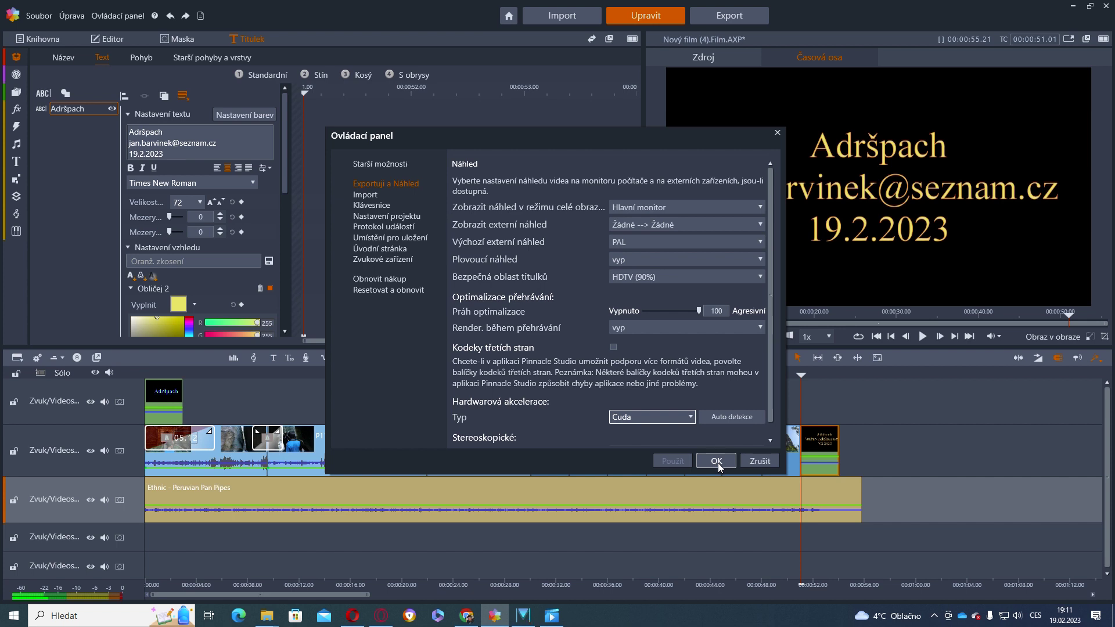
left_click(717, 461)
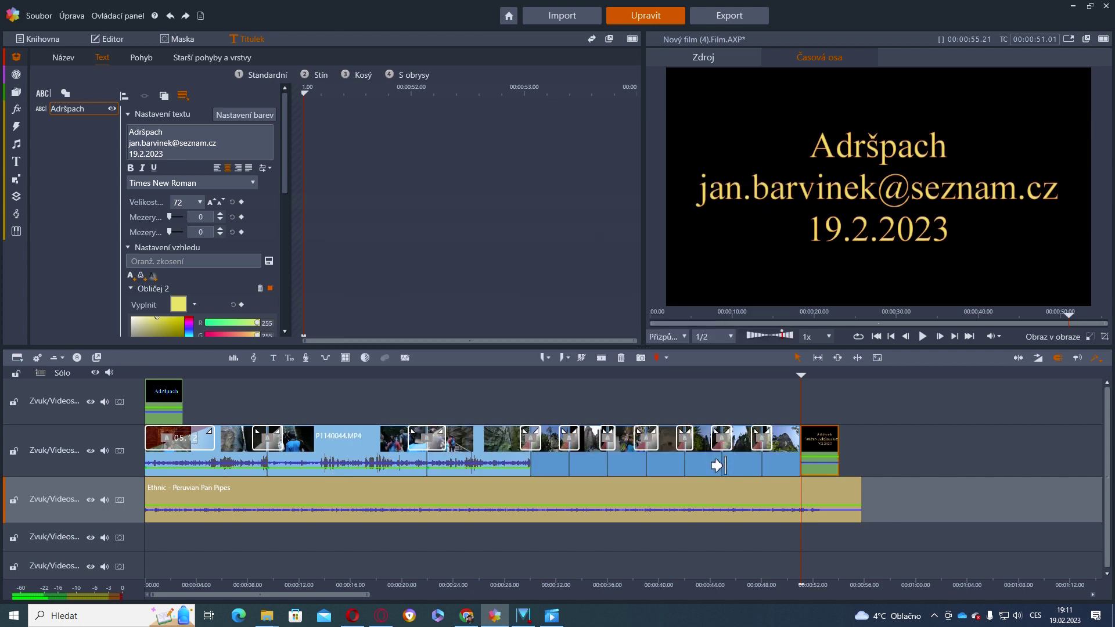